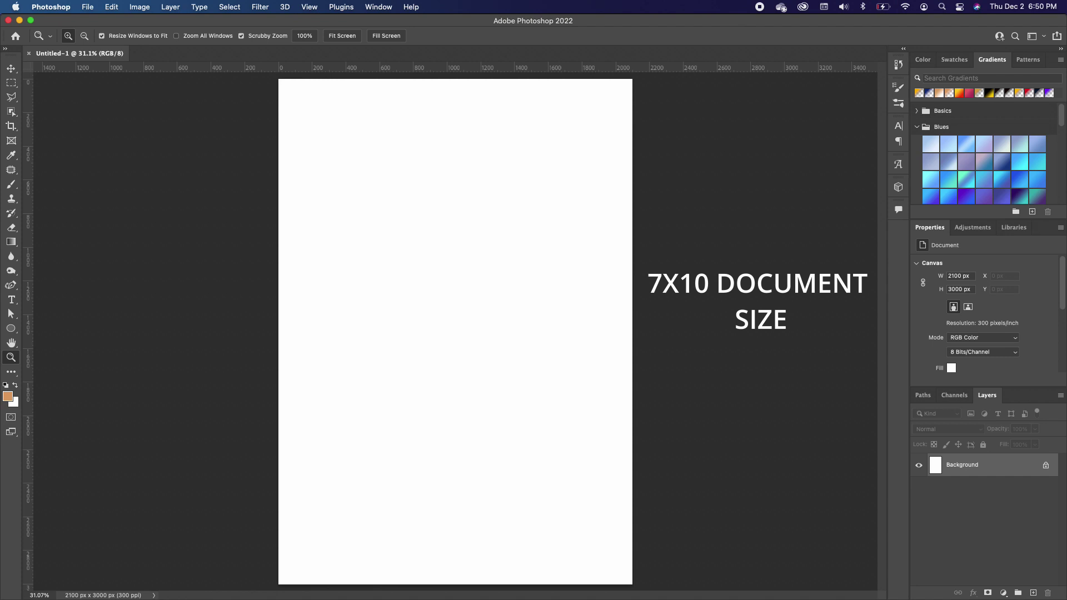
pyautogui.moveTo(405, 317); pyautogui.dragTo(469, 255)
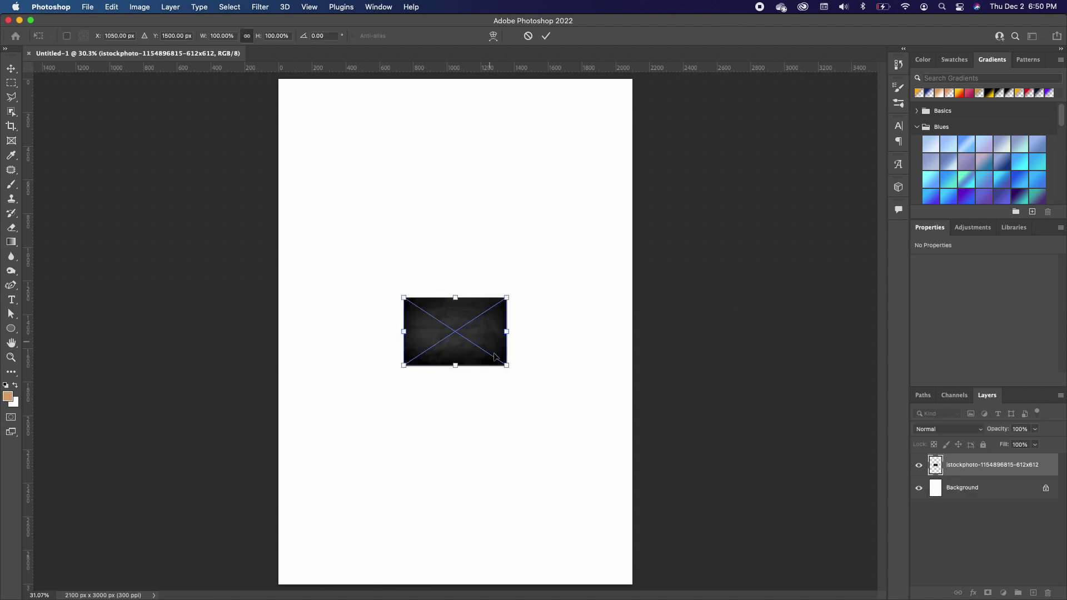
pyautogui.moveTo(506, 366); pyautogui.dragTo(746, 519)
pyautogui.moveTo(592, 479); pyautogui.dragTo(476, 437)
pyautogui.press('Return')
pyautogui.press('z')
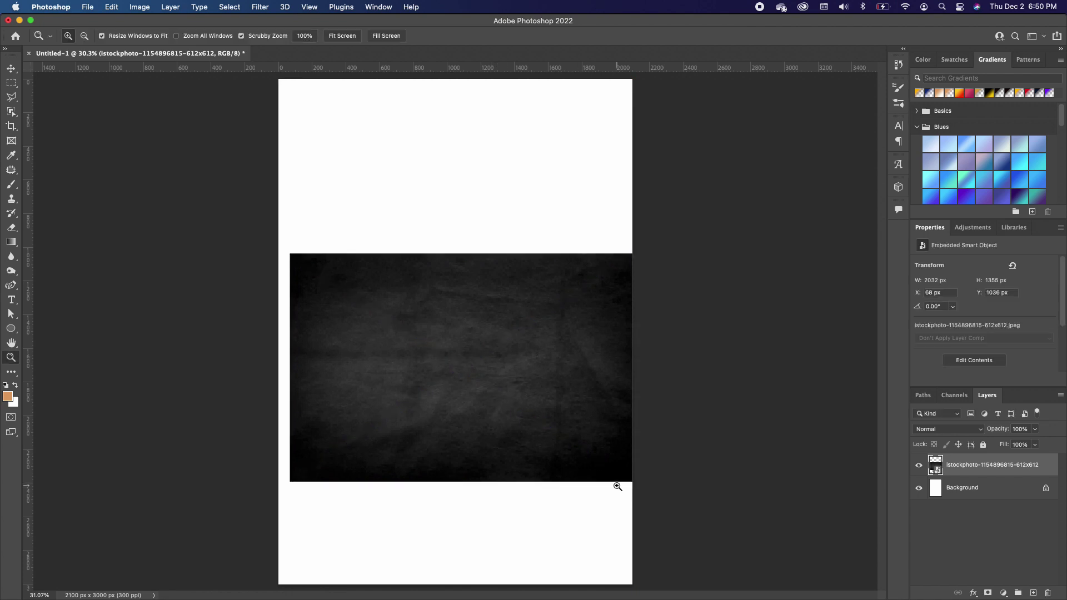
# - Rotate the dark texture to -90° and scale it to about 2166 × 3247 px to cover the whole canvas
pyautogui.click(15, 70)
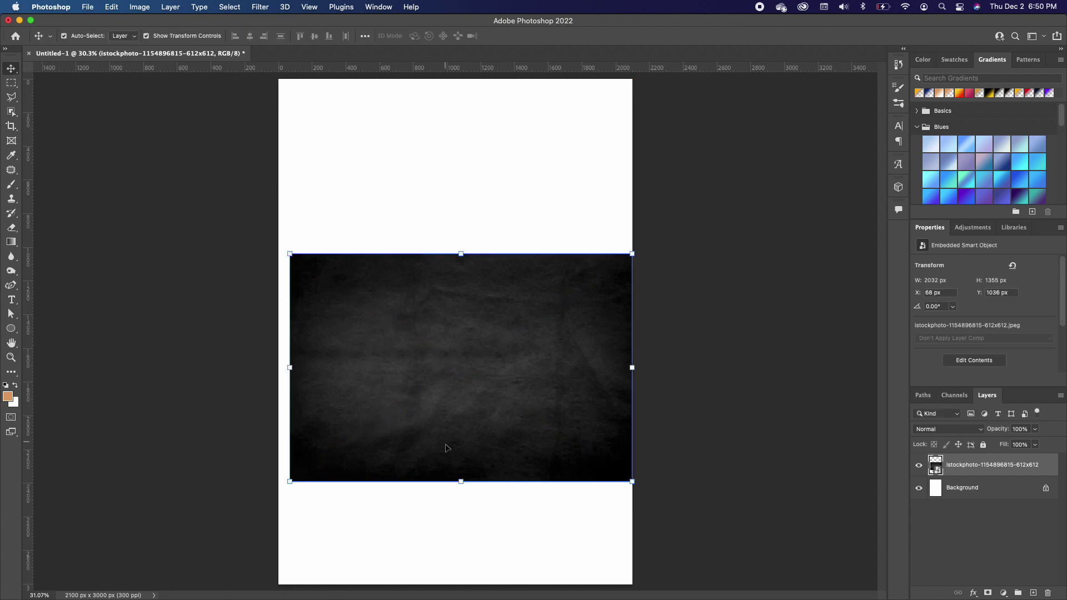
pyautogui.press('super+t')
pyautogui.moveTo(633, 490); pyautogui.dragTo(561, 227)
pyautogui.press('Return')
pyautogui.moveTo(431, 276); pyautogui.dragTo(364, 161)
pyautogui.moveTo(506, 422); pyautogui.dragTo(694, 569)
pyautogui.moveTo(543, 379); pyautogui.dragTo(538, 371)
pyautogui.press('Return')
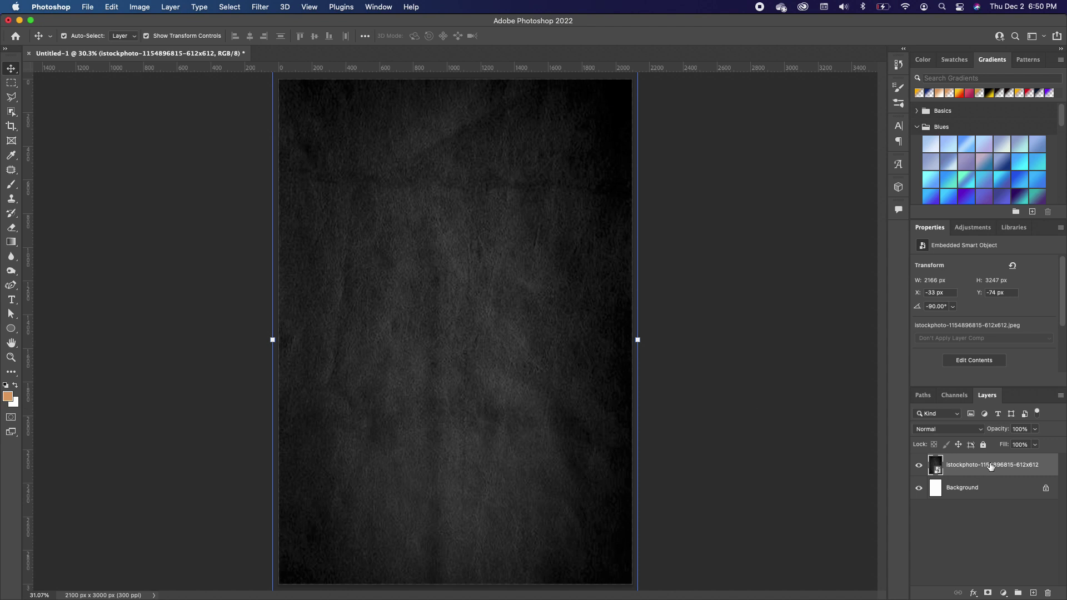
# - Duplicate the texture layer and apply a Gaussian Blur to the copy, using a radius slightly below 8.2 pixels
pyautogui.press('super+j')
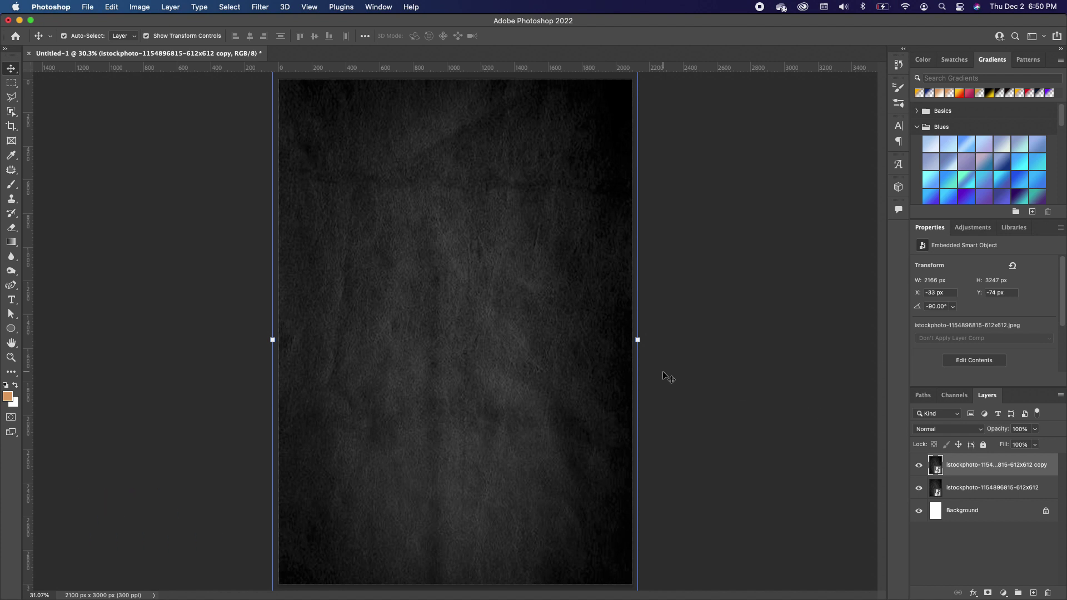
pyautogui.click(259, 6)
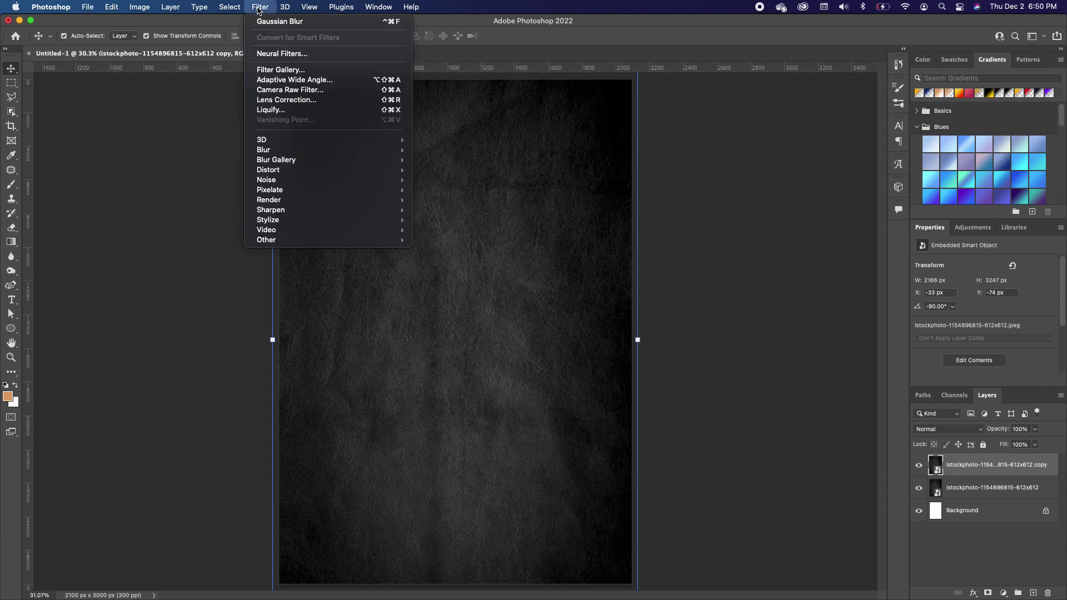
pyautogui.moveTo(300, 150)
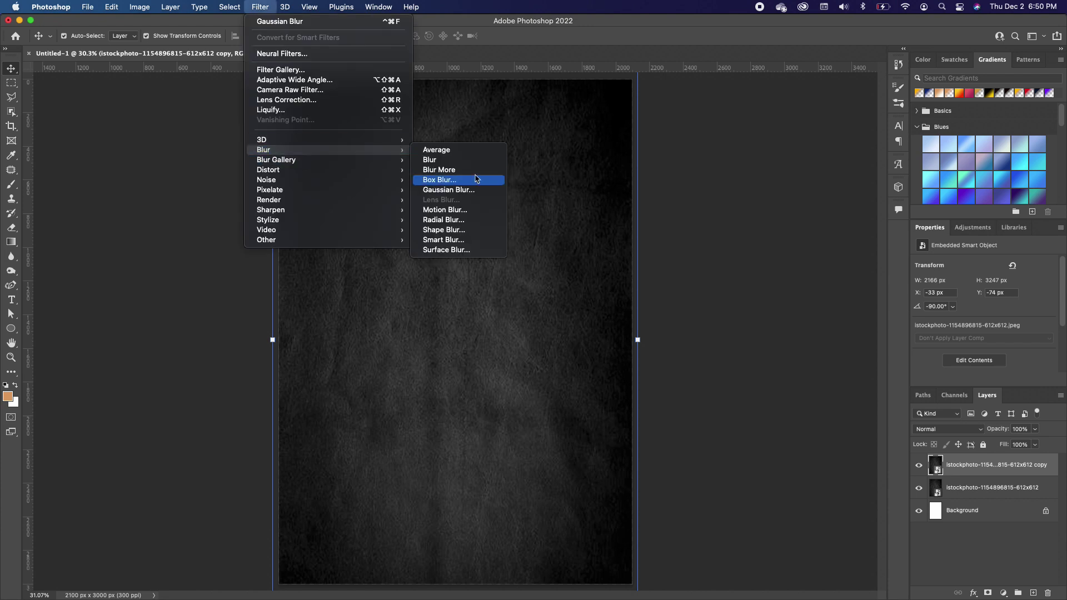
pyautogui.click(458, 191)
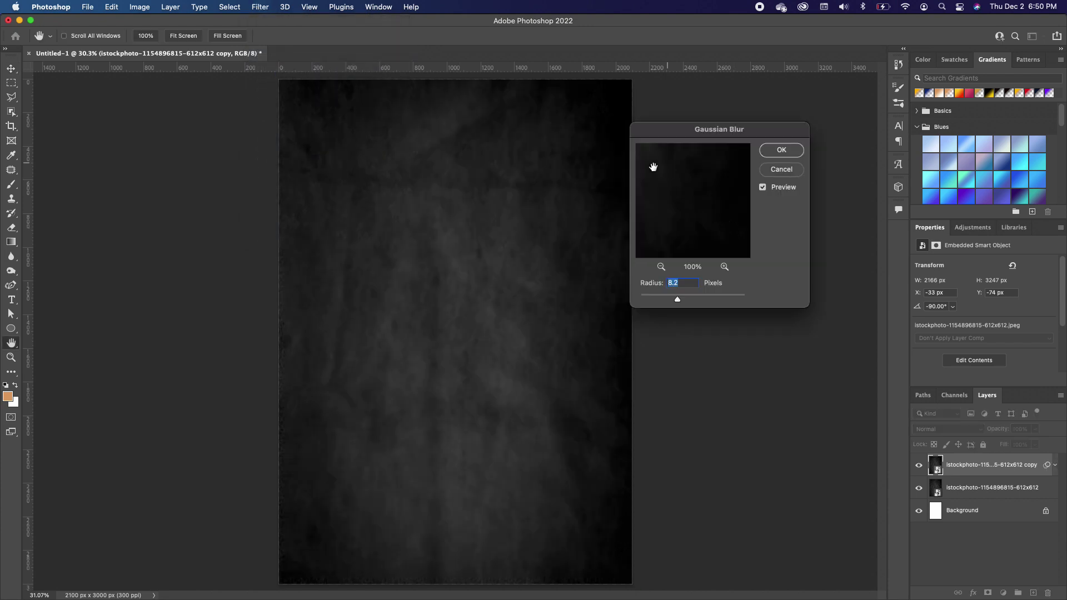
pyautogui.moveTo(677, 300); pyautogui.dragTo(671, 300)
pyautogui.click(787, 151)
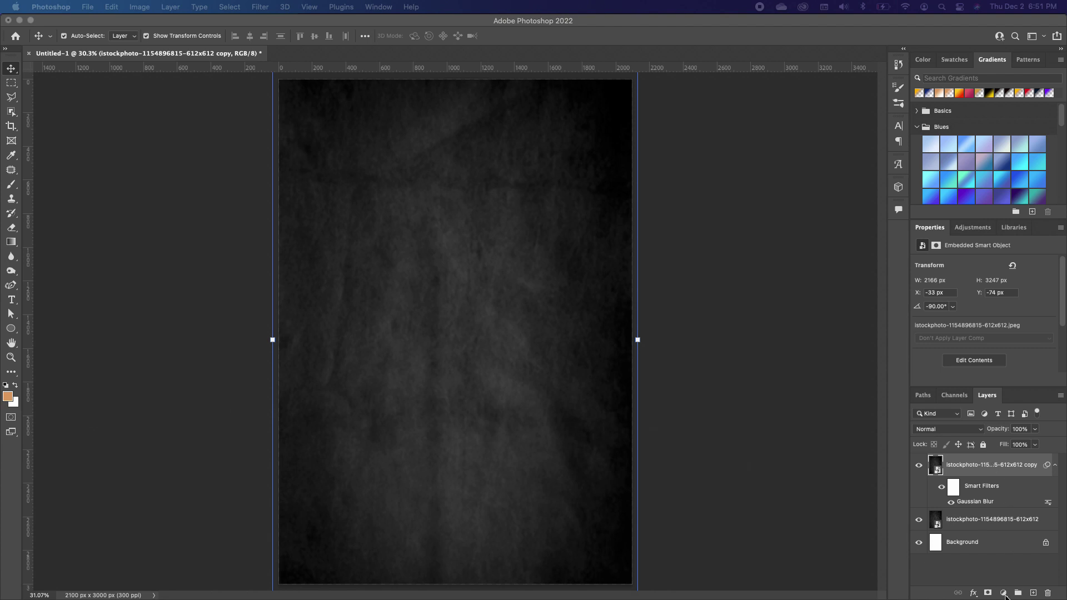
# - Add a near-black #040200 solid colour fill layer above the textures, using Hard Mix blending at 39% opacity
pyautogui.click(1004, 593)
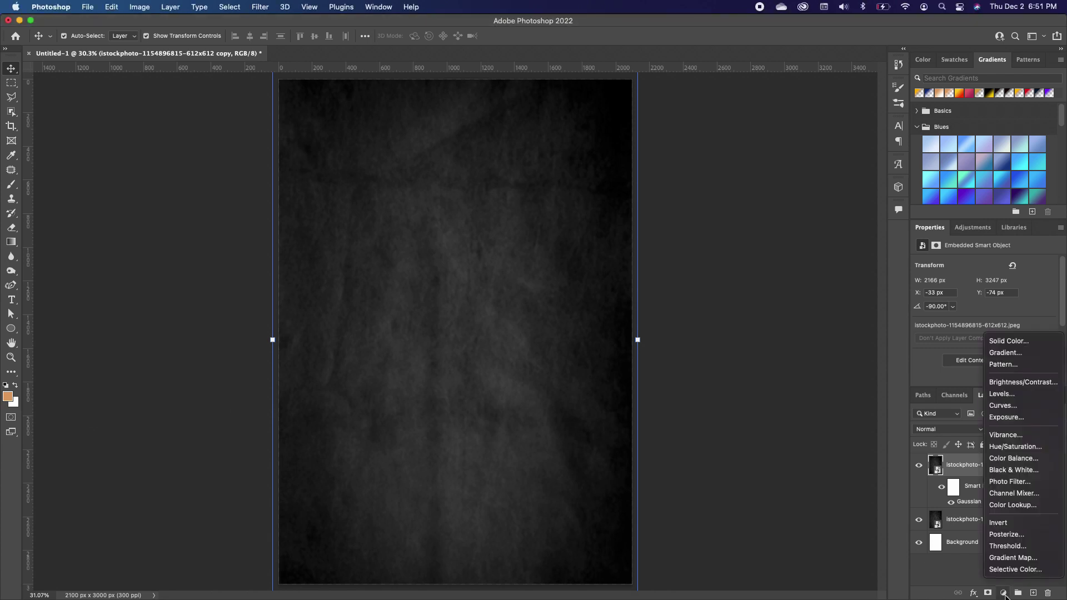
pyautogui.click(1019, 341)
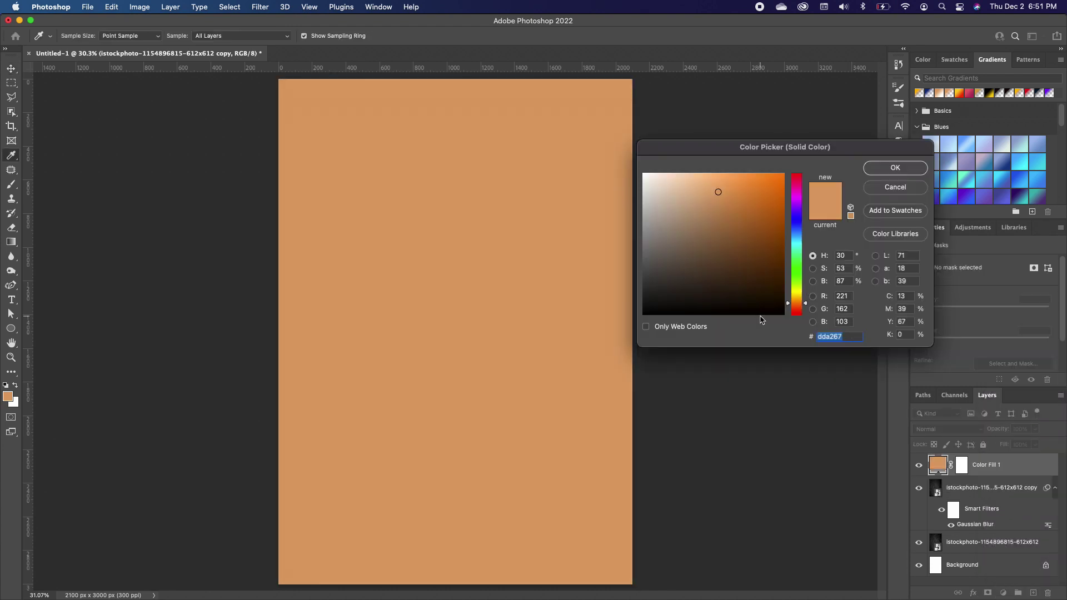
pyautogui.click(768, 312)
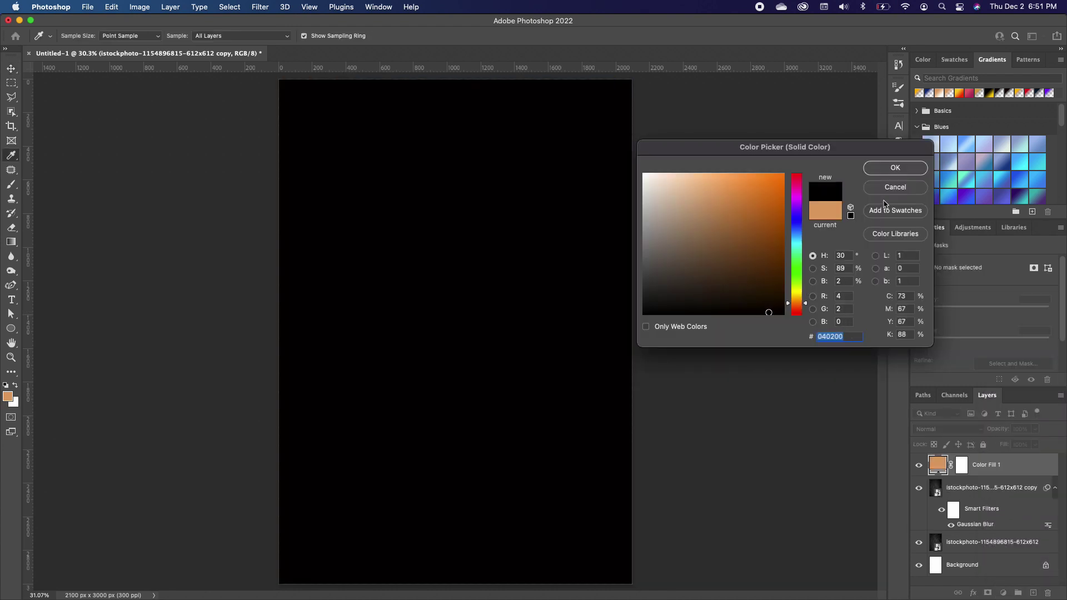
pyautogui.click(896, 168)
pyautogui.click(1035, 429)
pyautogui.moveTo(1037, 443); pyautogui.dragTo(1006, 448)
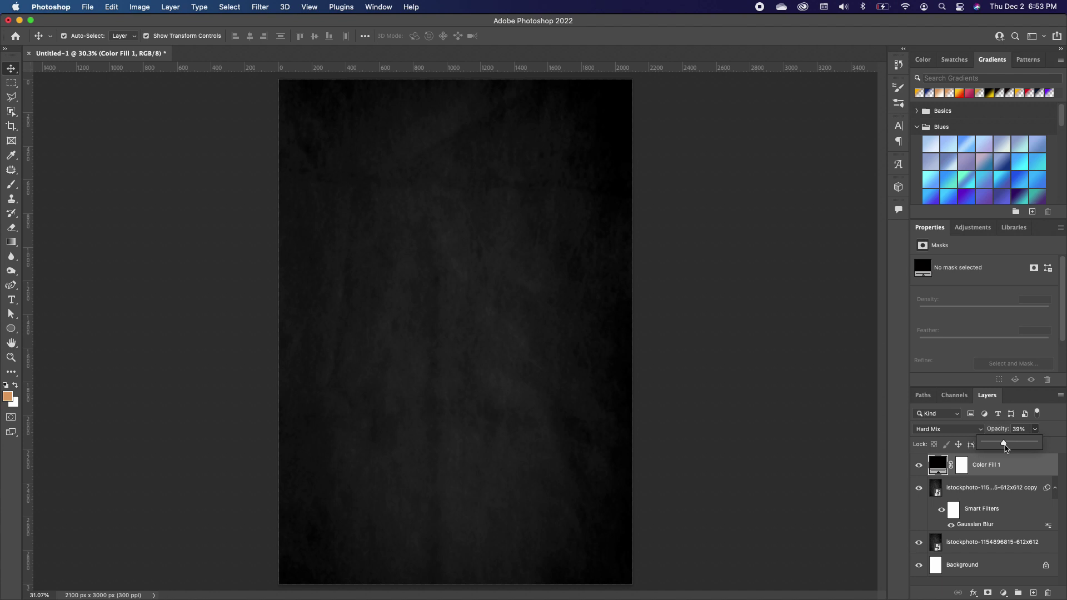
# - Add a gradient fill layer and set the gradient's starting colour stop to orange #f8aa01
pyautogui.click(1004, 593)
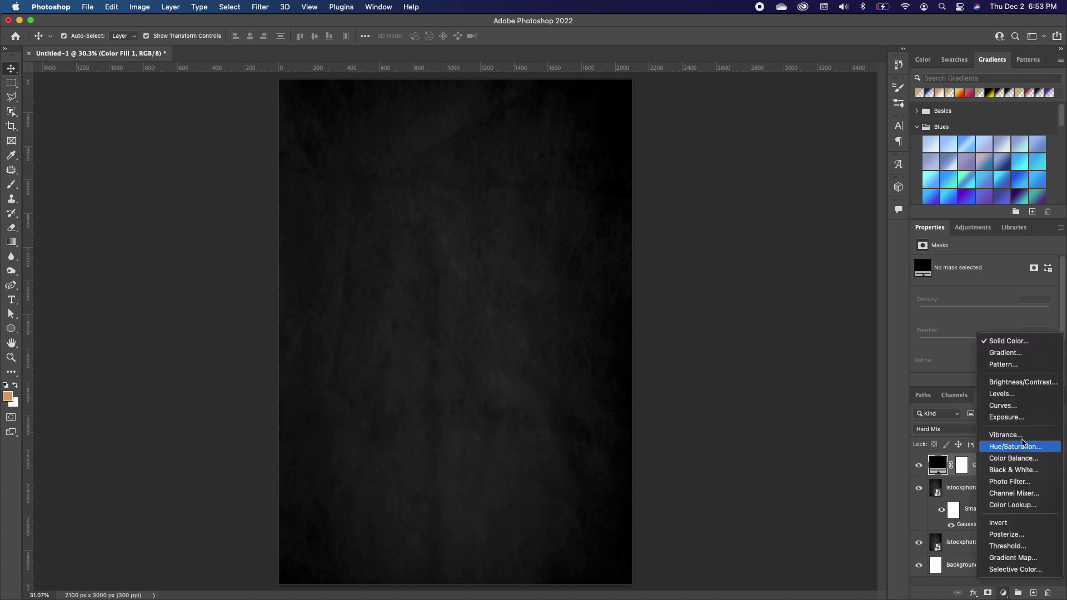
pyautogui.click(1015, 354)
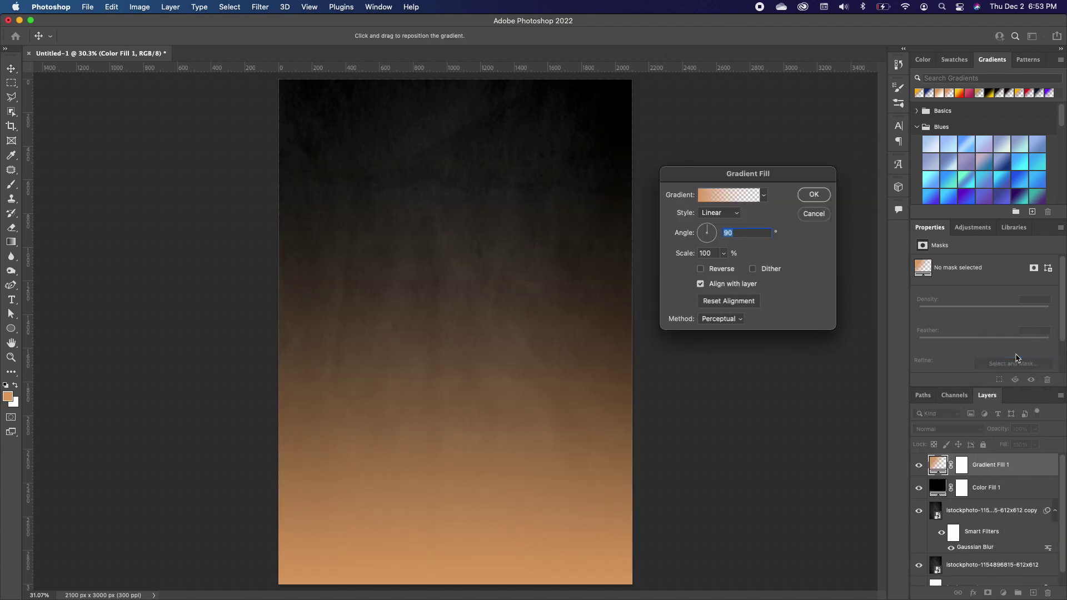
pyautogui.click(701, 196)
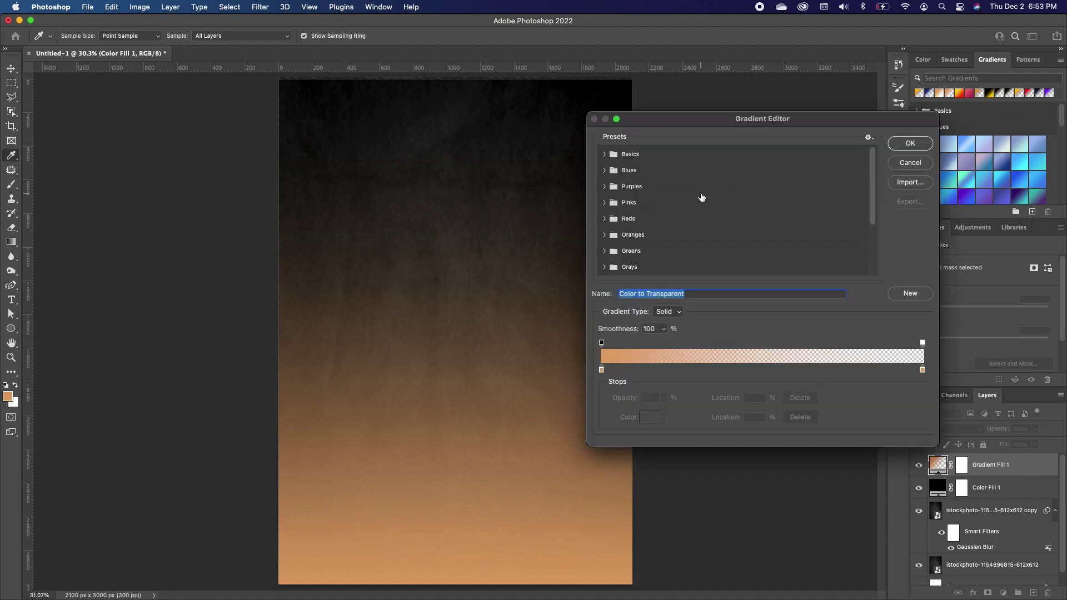
pyautogui.click(602, 370)
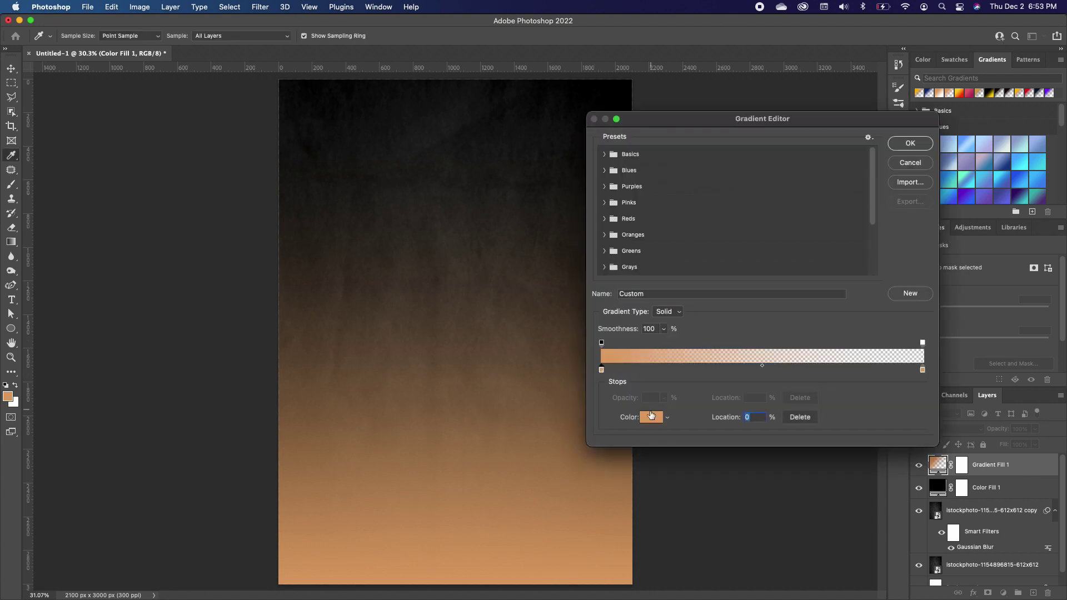
pyautogui.click(652, 418)
pyautogui.moveTo(805, 306); pyautogui.dragTo(805, 299)
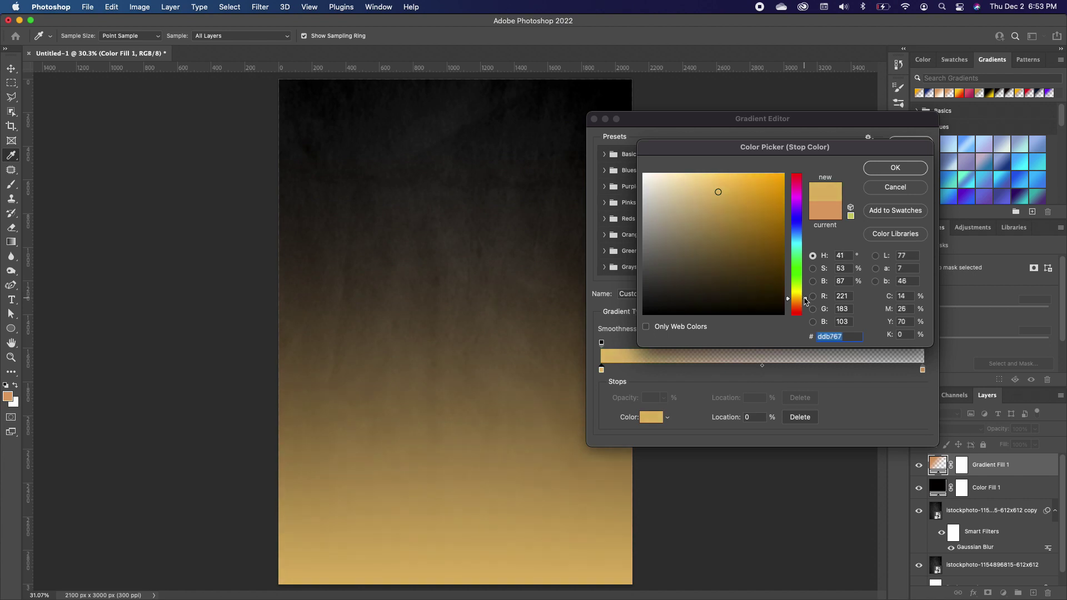
pyautogui.click(783, 176)
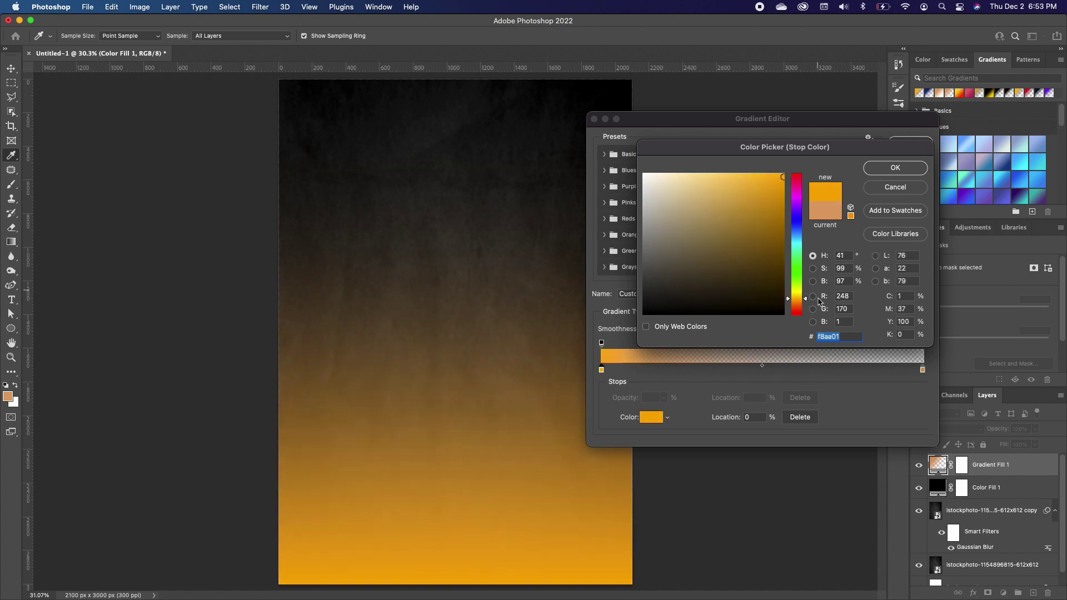
pyautogui.click(895, 167)
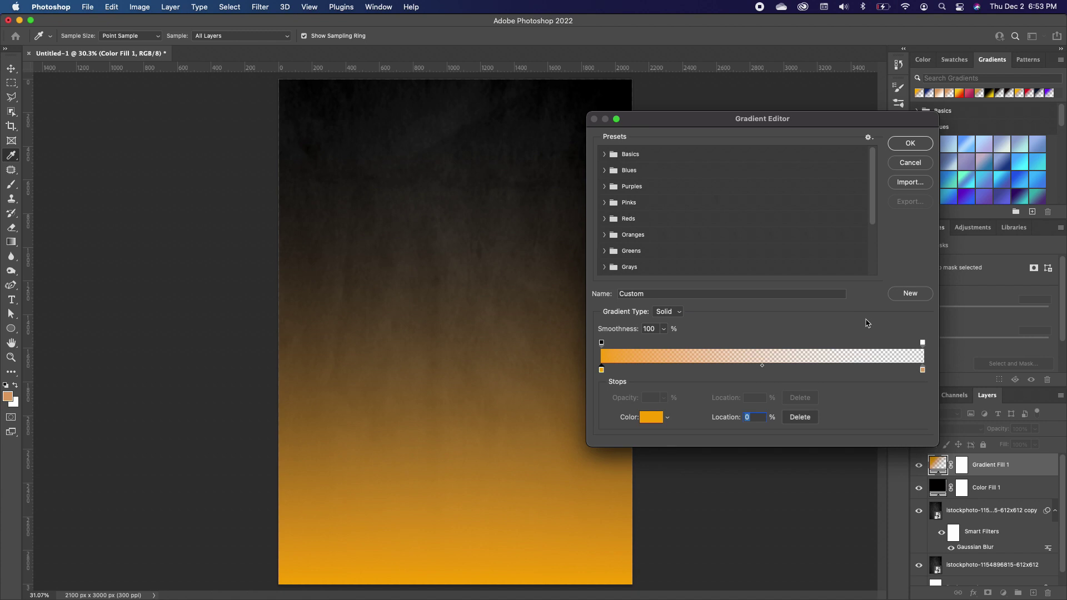
# - Set the gradient's colour stop at location 100% to near-black #050505 and accept the edited gradient
pyautogui.click(923, 370)
pyautogui.click(651, 420)
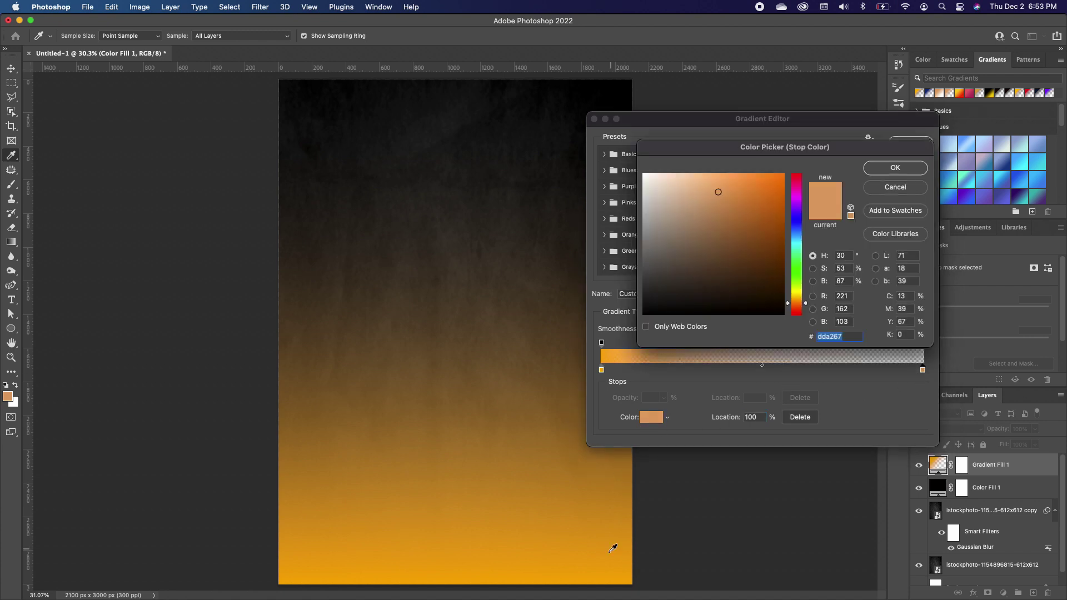
pyautogui.click(593, 574)
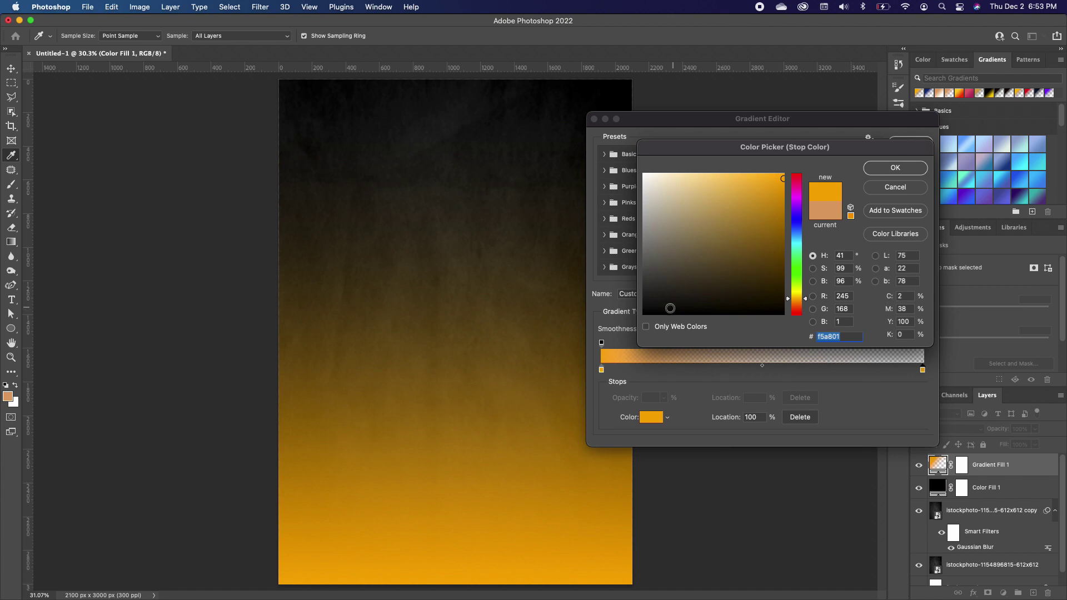
pyautogui.click(651, 312)
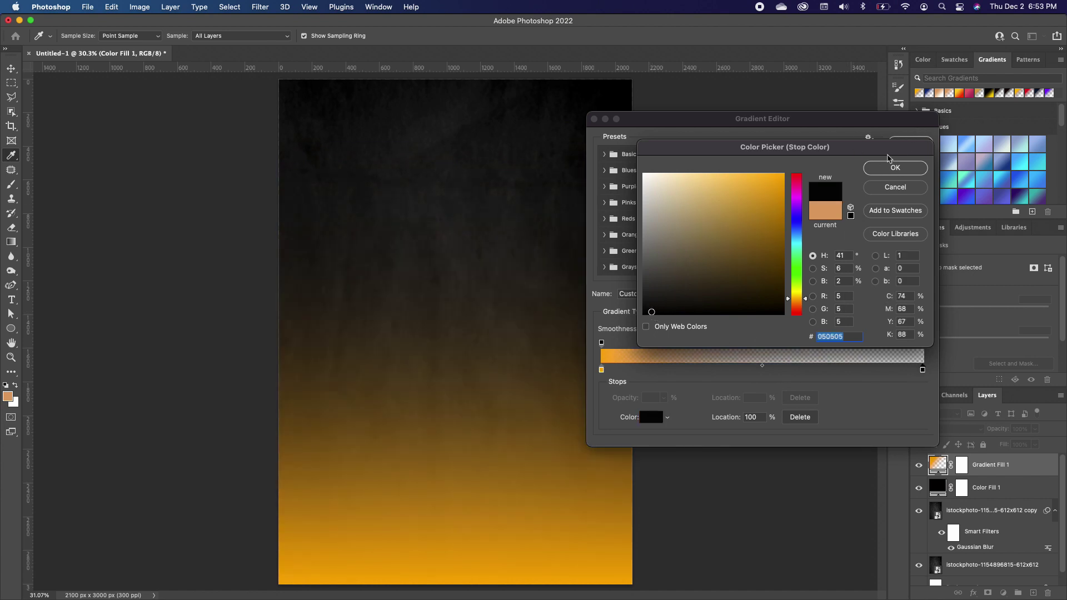
pyautogui.click(890, 170)
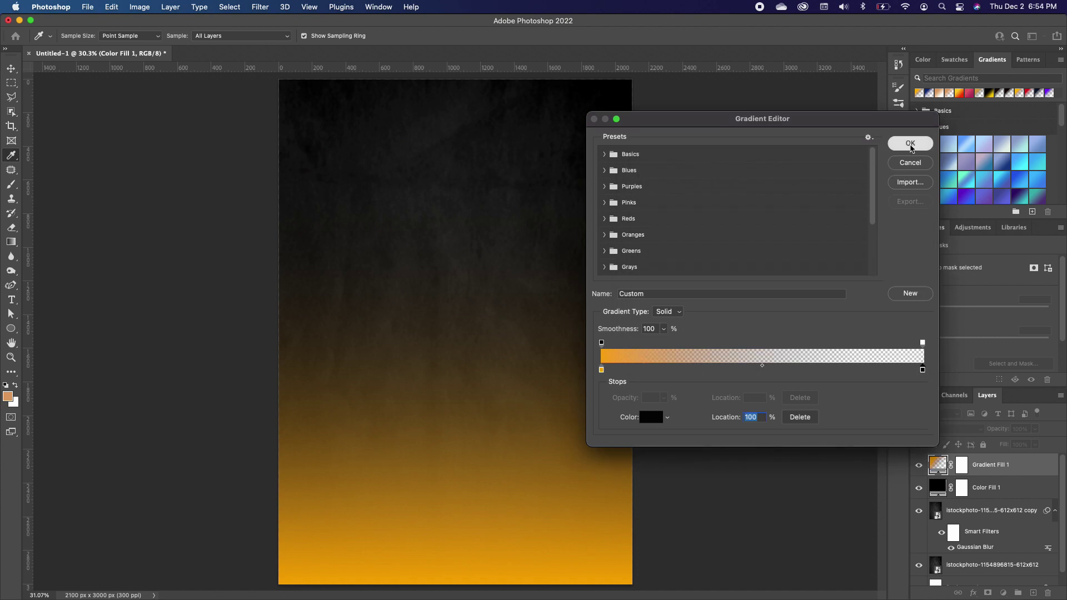
pyautogui.click(910, 144)
# - Set the gradient fill's angle to -39.33° so the orange falls on the upper-left corner
pyautogui.click(708, 240)
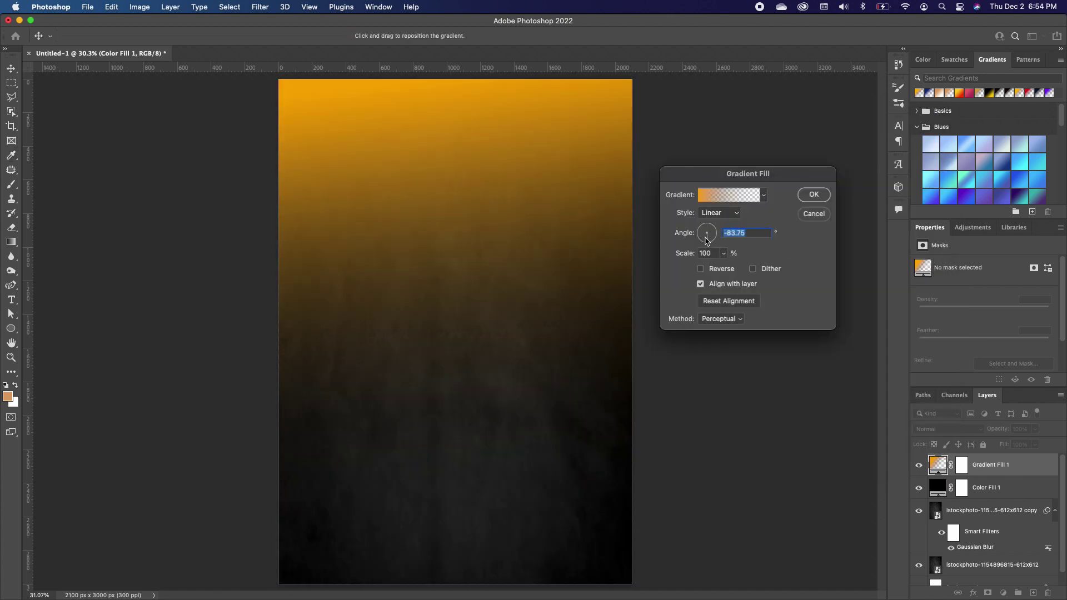
pyautogui.click(712, 235)
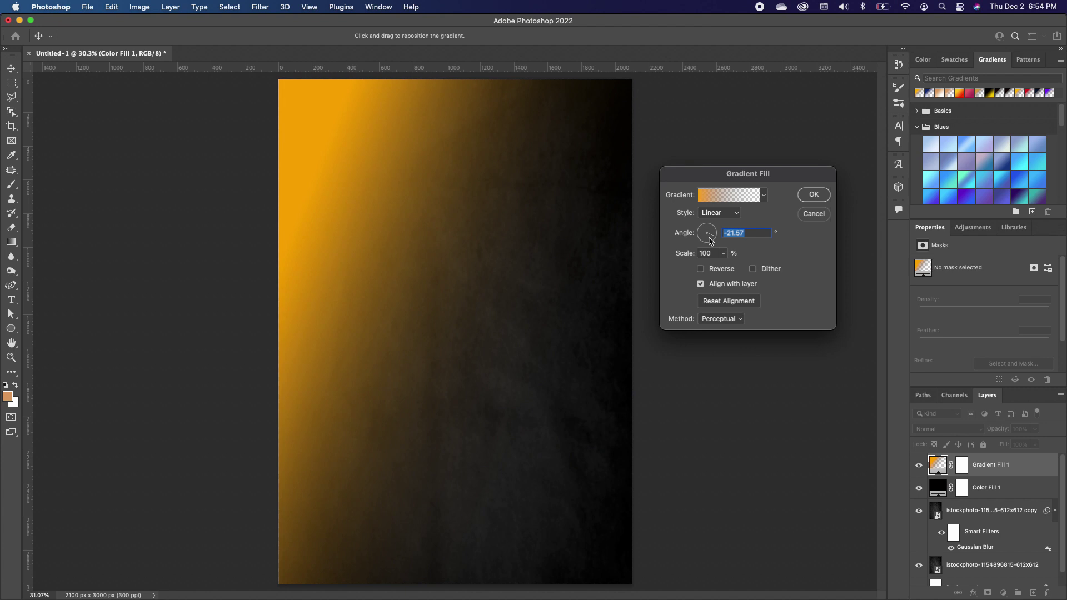
pyautogui.click(711, 240)
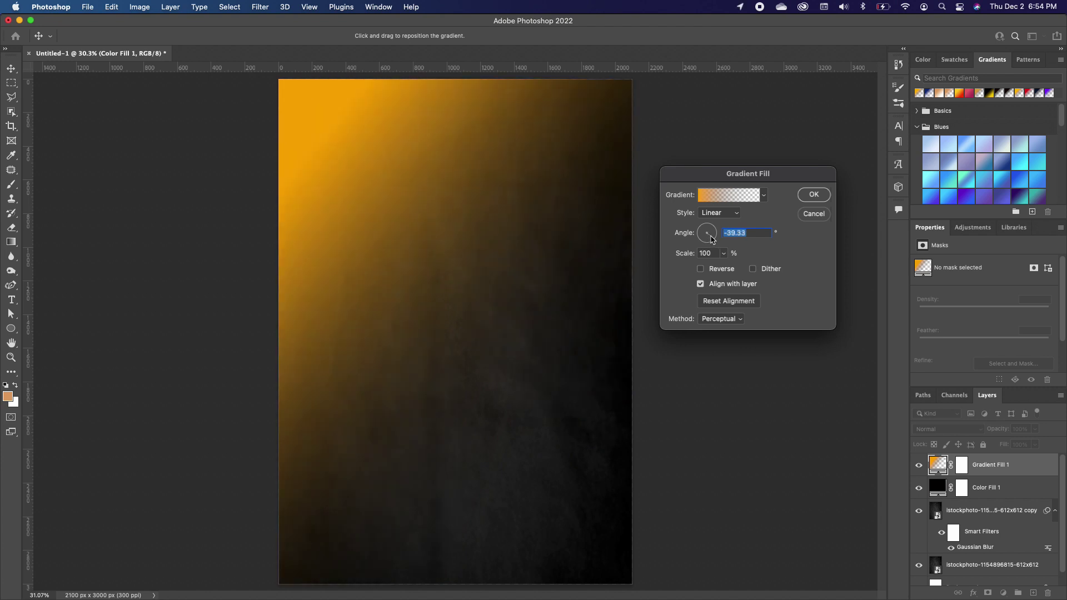
# - Change the gradient fill's style to Radial with a scale of 100% and apply it
pyautogui.click(719, 213)
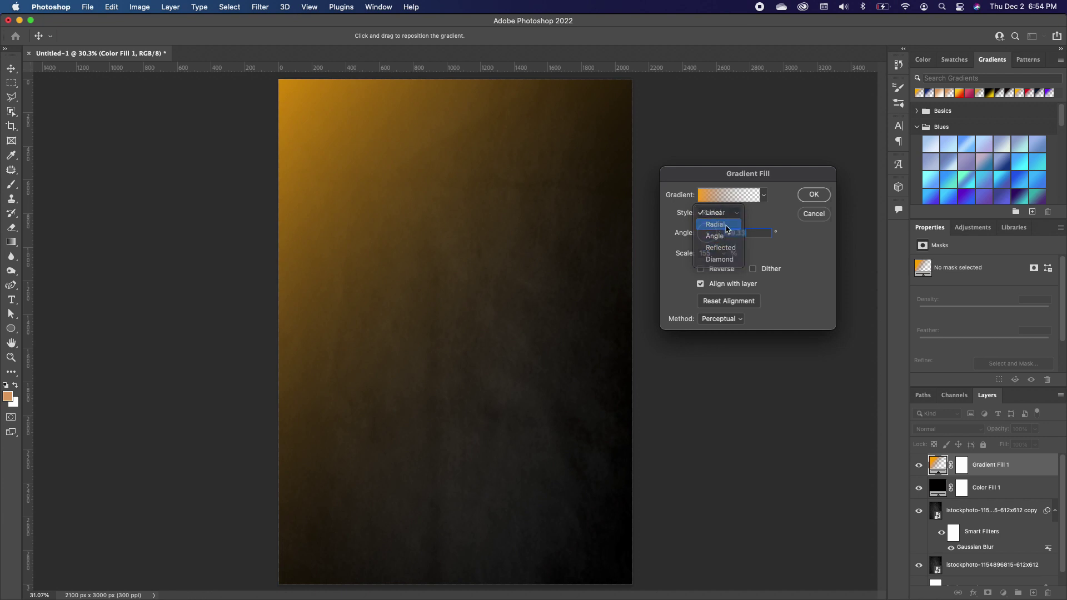
pyautogui.click(720, 225)
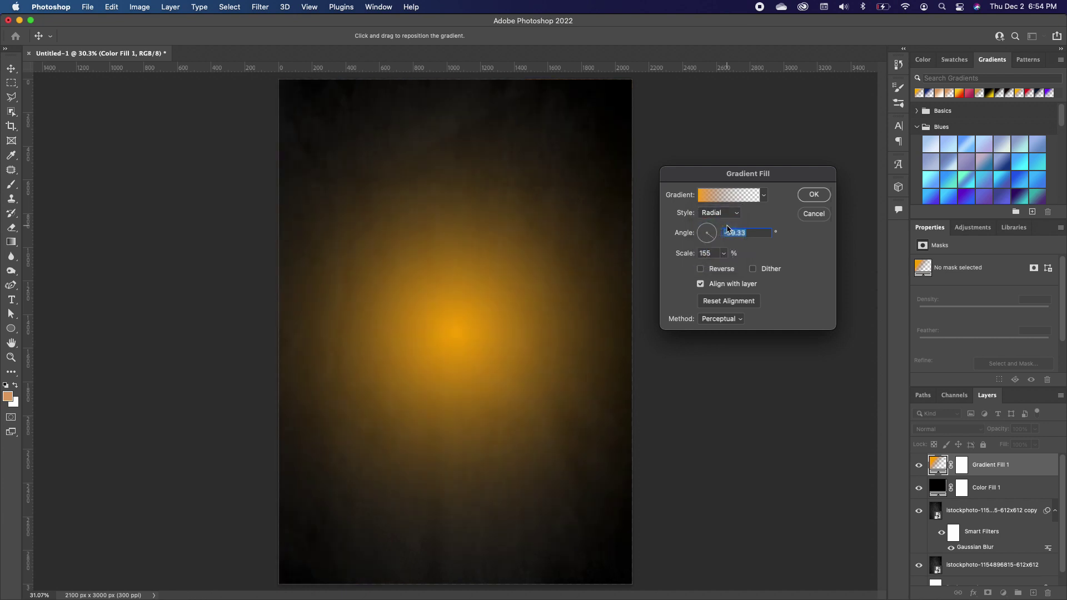
pyautogui.doubleClick(713, 253)
pyautogui.write('100')
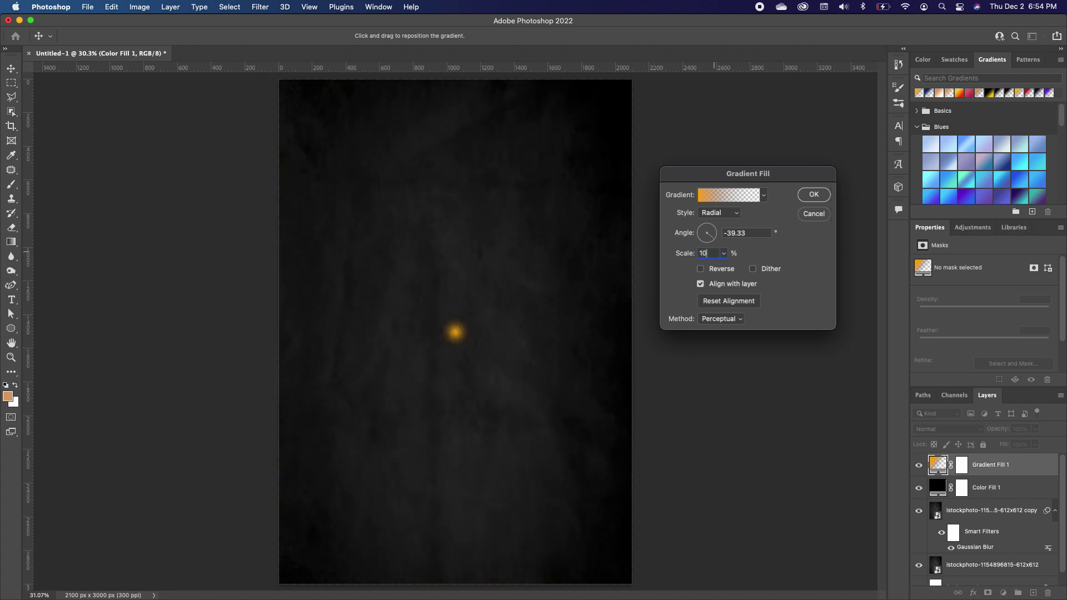
pyautogui.click(812, 196)
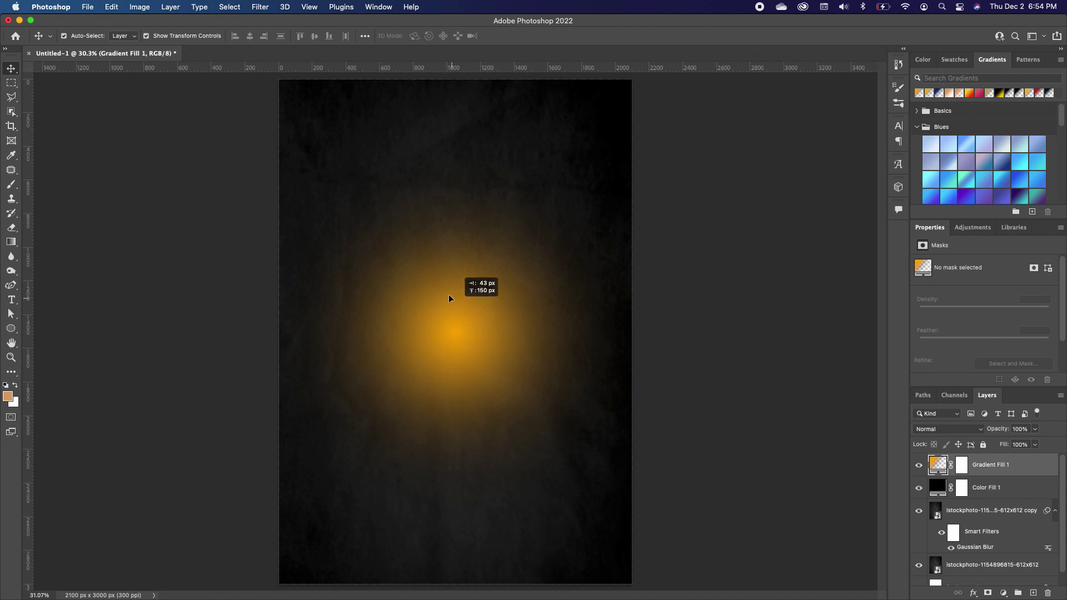
# - Reposition the orange radial glow of the gradient fill layer to the upper-left corner of the canvas
pyautogui.doubleClick(943, 464)
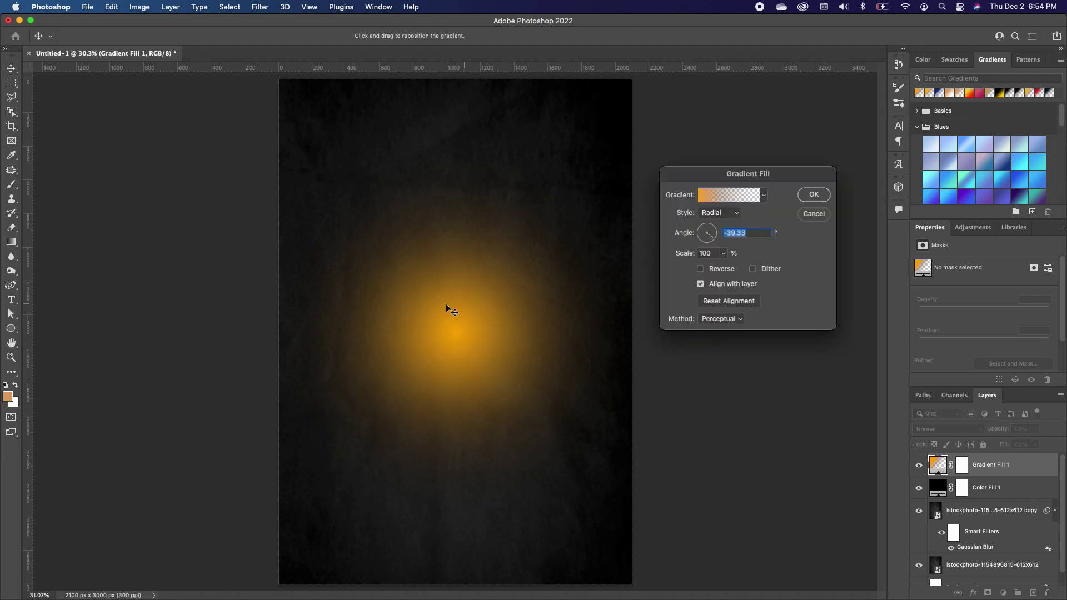
pyautogui.moveTo(445, 324); pyautogui.dragTo(318, 122)
pyautogui.press('Return')
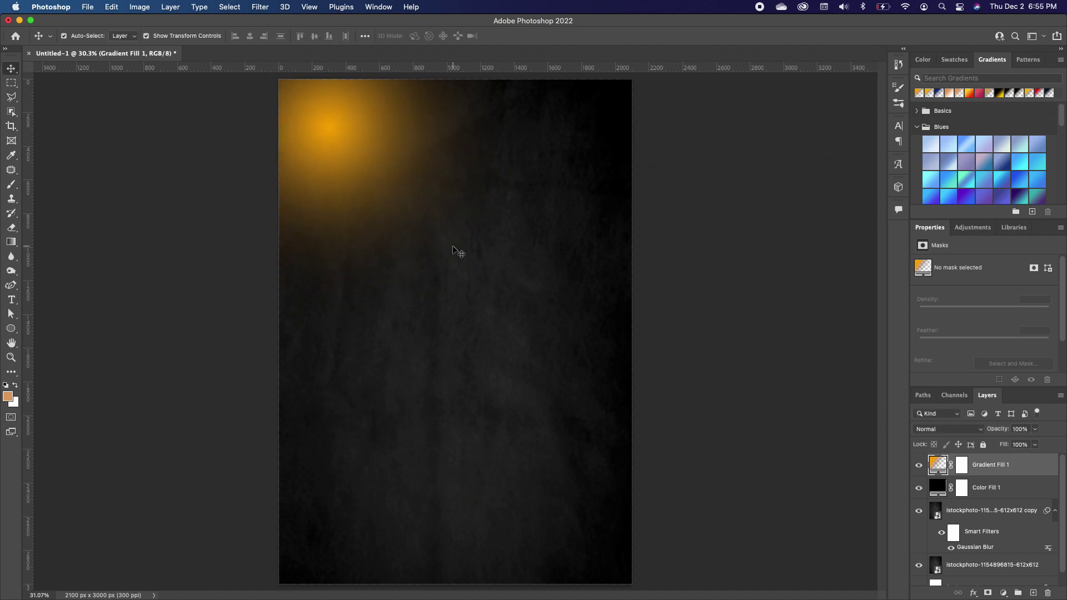
# - Add a text line reading "ONE NIGHT" in Century Gothic Pro Regular, 24 pt, in the middle of the poster
pyautogui.click(12, 301)
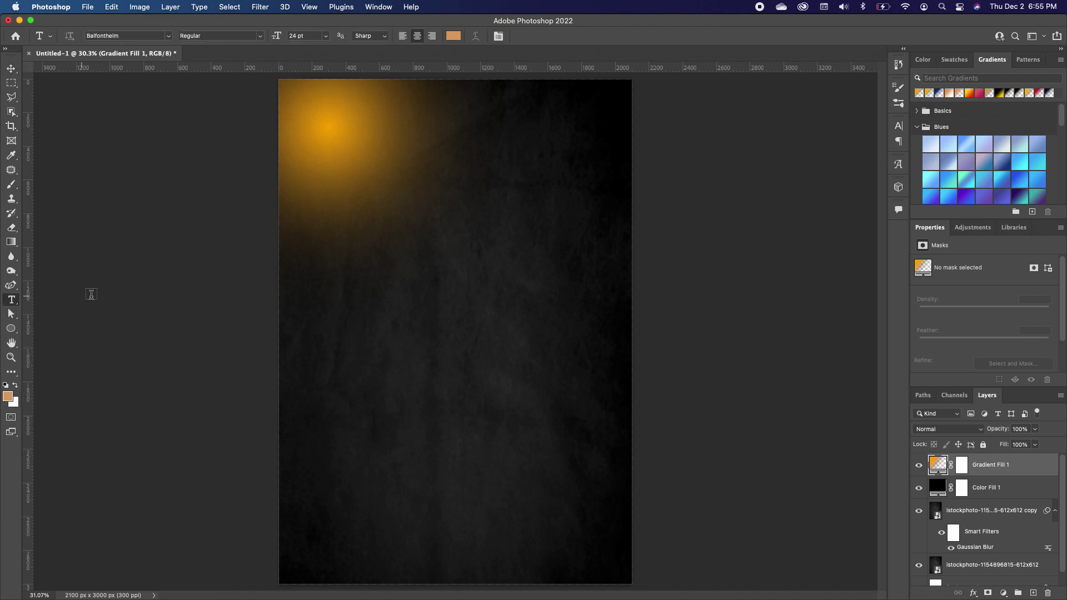
pyautogui.click(168, 36)
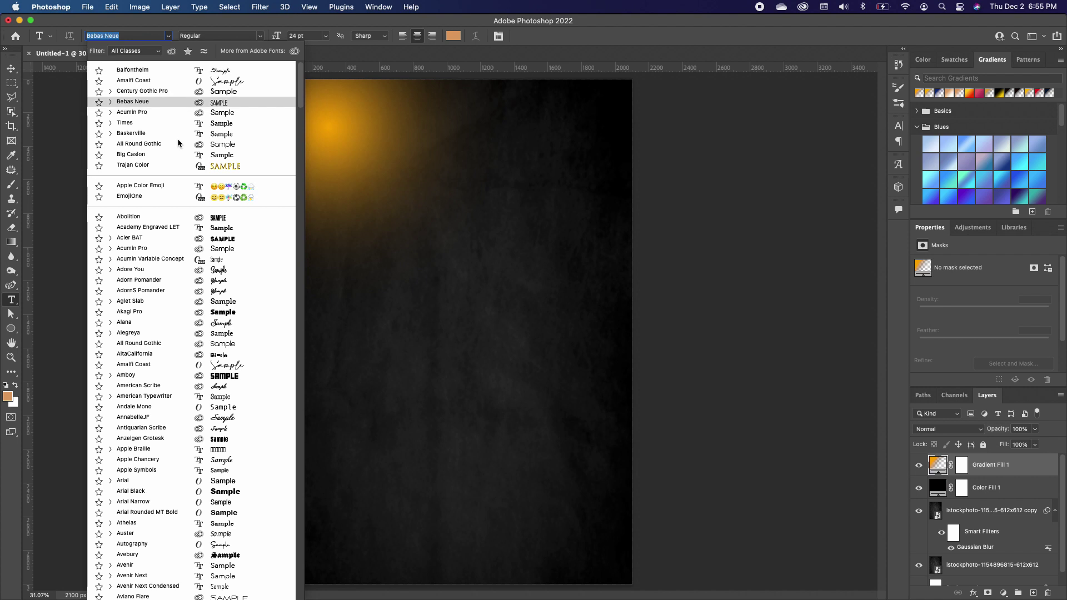
pyautogui.click(227, 92)
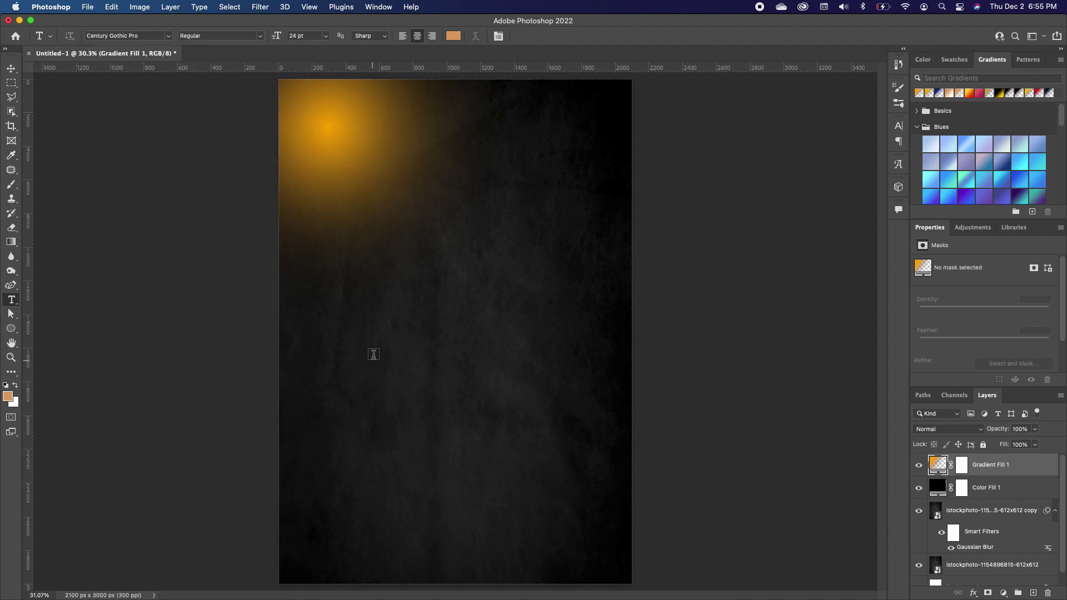
pyautogui.click(376, 328)
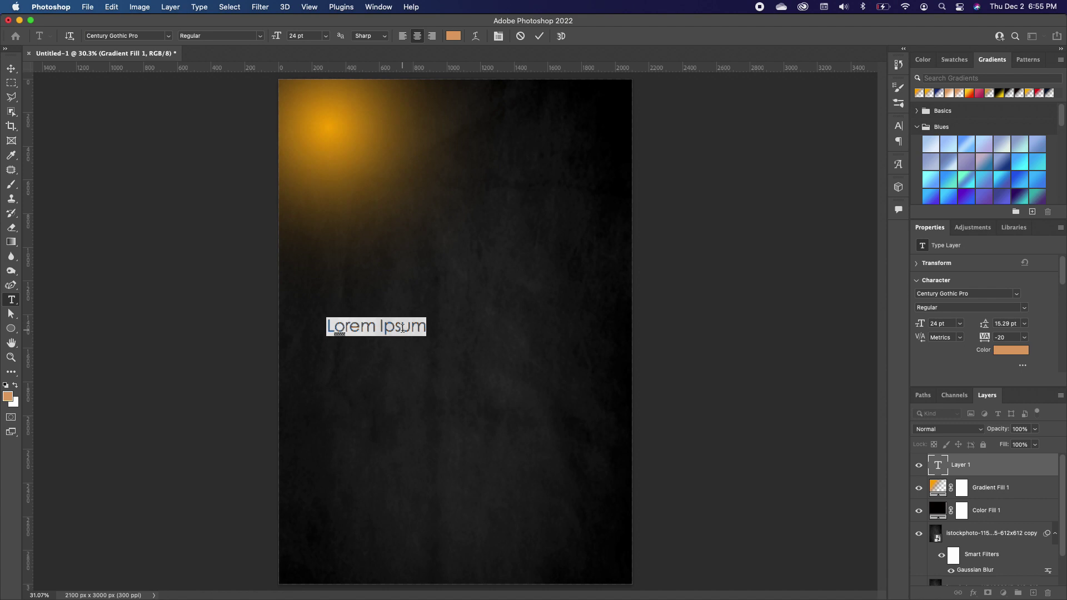
pyautogui.write('ooe')
pyautogui.press('BackSpace')
pyautogui.press('BackSpace')
pyautogui.press('BackSpace')
pyautogui.write('ONE NIGHT')
# - Enlarge the "ONE NIGHT" text to about 45 pt and centre it near the poster's upper edge
pyautogui.moveTo(424, 317); pyautogui.dragTo(481, 130)
pyautogui.moveTo(599, 105); pyautogui.dragTo(350, 215)
pyautogui.press('Return')
# - Duplicate the "ONE NIGHT" text, change the copy to "WITH THE" and scale it smaller directly beneath the first line
pyautogui.hotkey('ctrl', 'j')
pyautogui.doubleClick(509, 168)
pyautogui.write('WITH THE')
pyautogui.hotkey('ctrl', 'Return')
pyautogui.hotkey('ctrl', 't')
pyautogui.press('Return')
# - Duplicate the "ONE NIGHT" text again, change the copy to "KING" and set its font to Times
pyautogui.click(967, 488)
pyautogui.hotkey('ctrl', 'j')
pyautogui.doubleClick(442, 285)
pyautogui.write('KING')
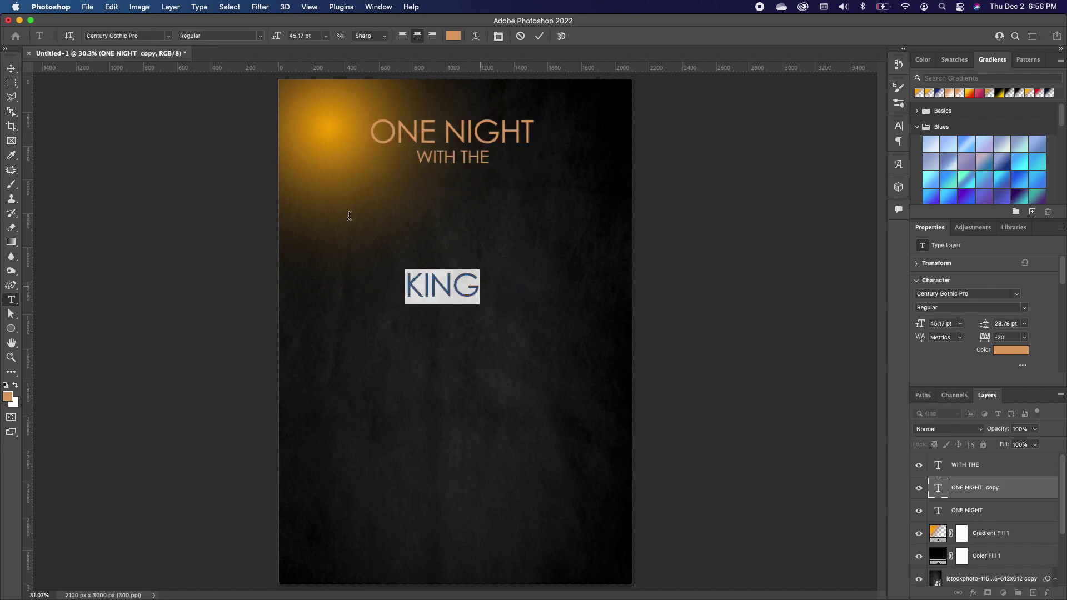
pyautogui.click(169, 36)
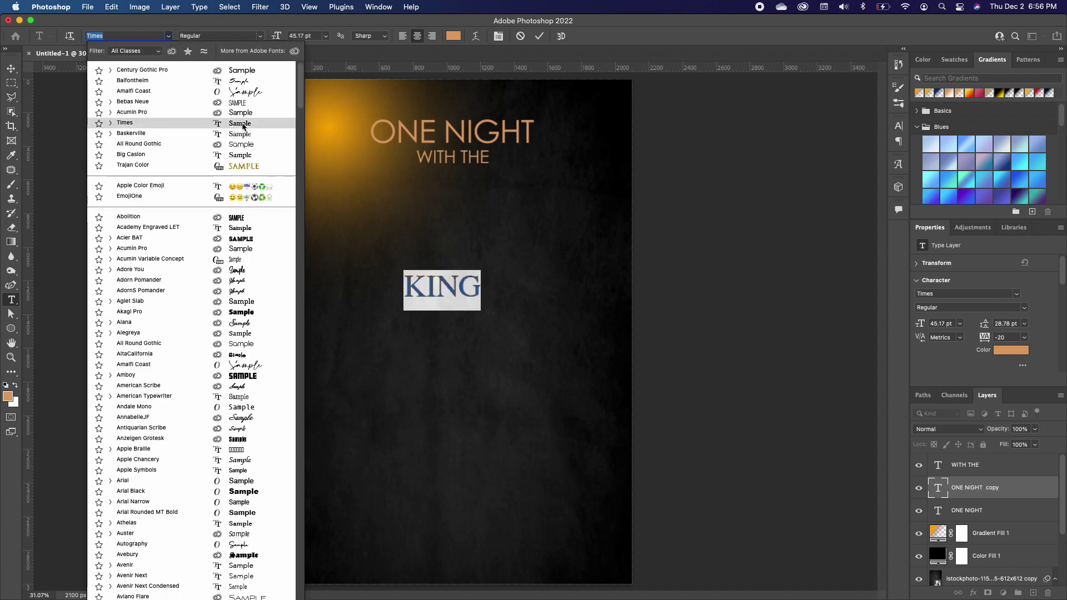
pyautogui.click(242, 125)
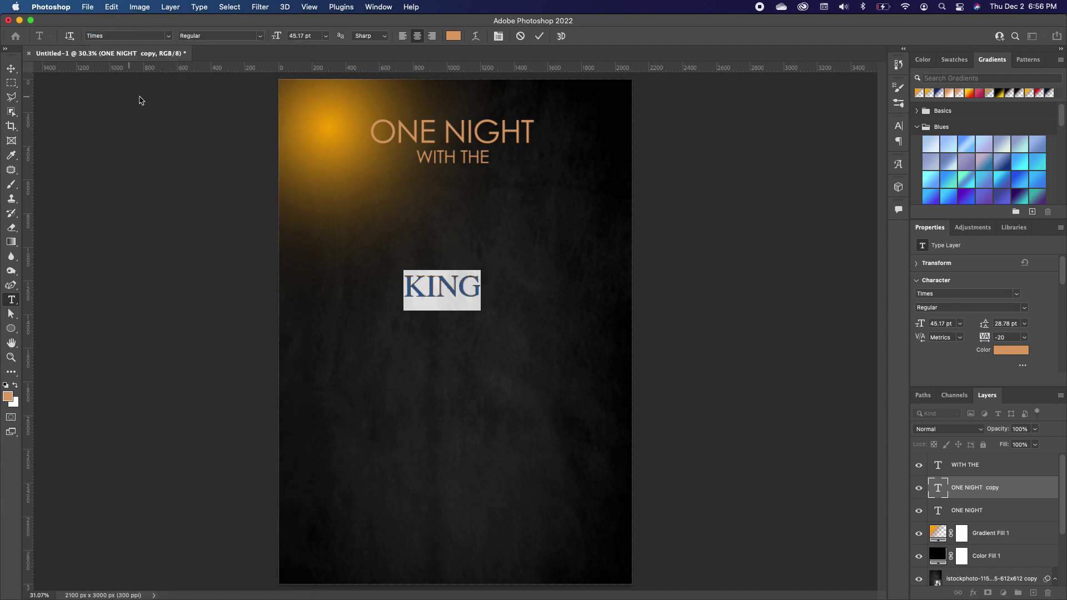
# - Enlarge the "KING" text until it is wider than "ONE NIGHT" and place it centred just below "WITH THE"
pyautogui.press('Escape')
pyautogui.press('v')
pyautogui.moveTo(480, 276); pyautogui.dragTo(614, 185)
pyautogui.moveTo(502, 233); pyautogui.dragTo(464, 186)
pyautogui.click(507, 317)
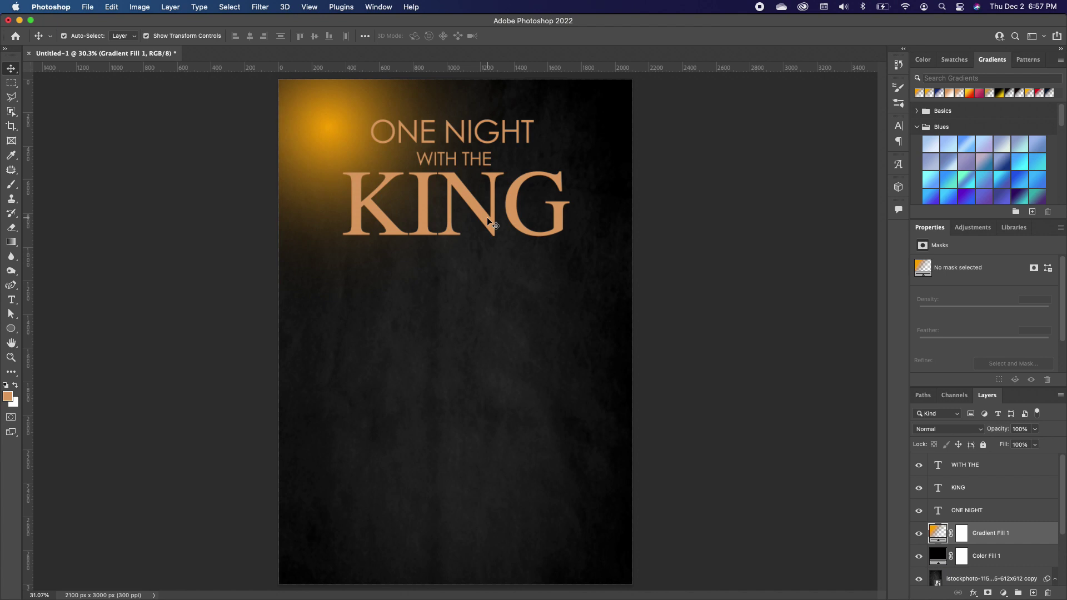
# - Copy the "ONE NIGHT" text to the poster's lower part, change it to "BROADWAY SHOW, NEW YORK" and scale it to about 24 pt
pyautogui.click(483, 140)
pyautogui.moveTo(483, 140); pyautogui.dragTo(466, 481)
pyautogui.doubleClick(466, 481)
pyautogui.write('BROADWAY SHOW, NEW YORK')
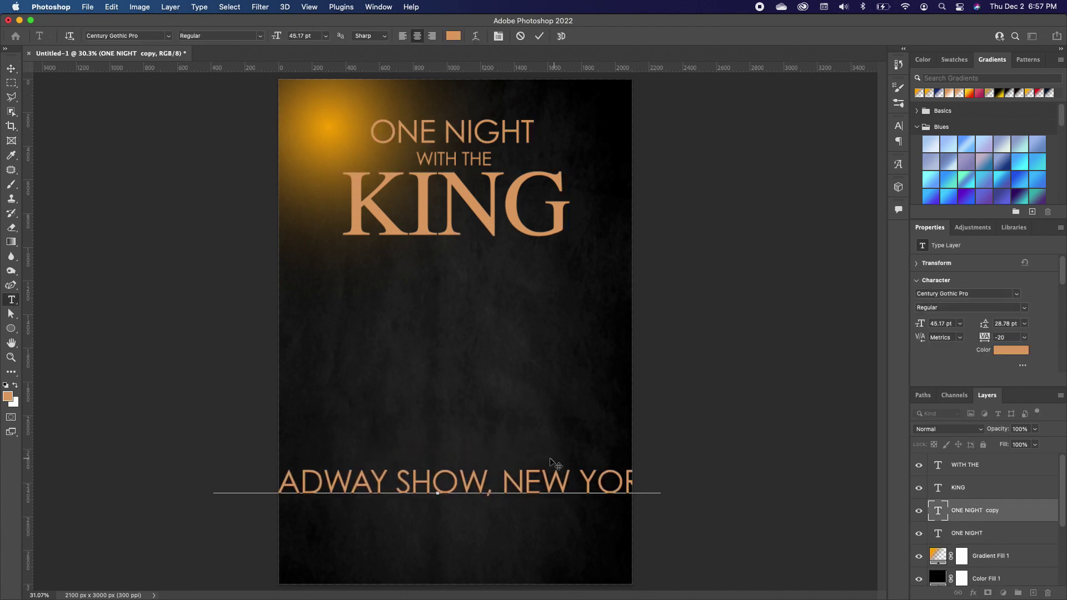
pyautogui.moveTo(659, 483); pyautogui.dragTo(556, 489)
# - Restyle the "BROADWAY SHOW, NEW YORK" line in Bebas Neue with tracking 200, then enlarge it slightly and centre it
pyautogui.doubleClick(535, 490)
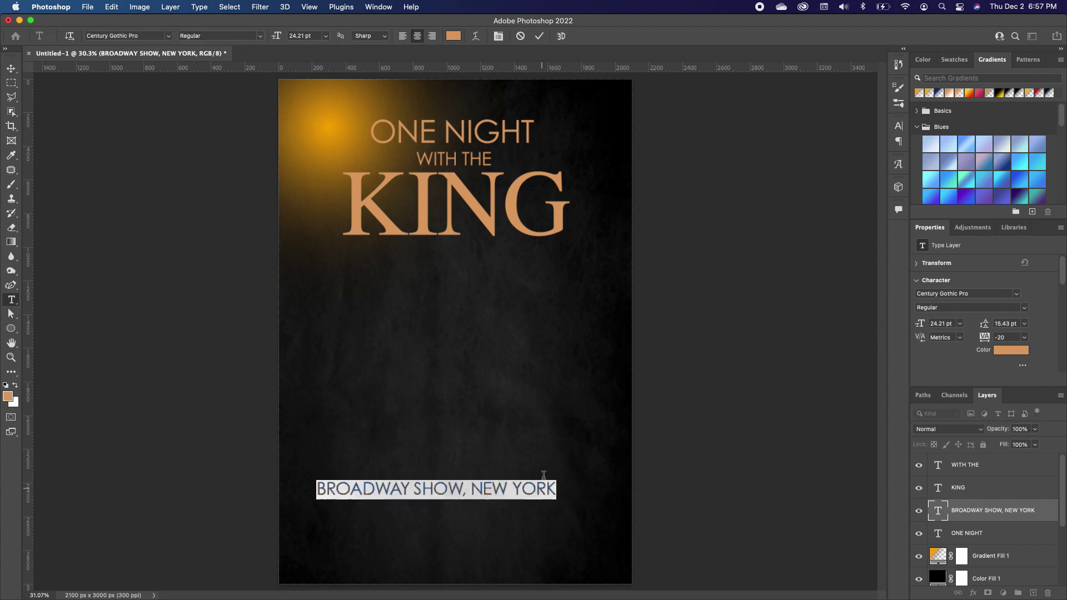
pyautogui.click(165, 38)
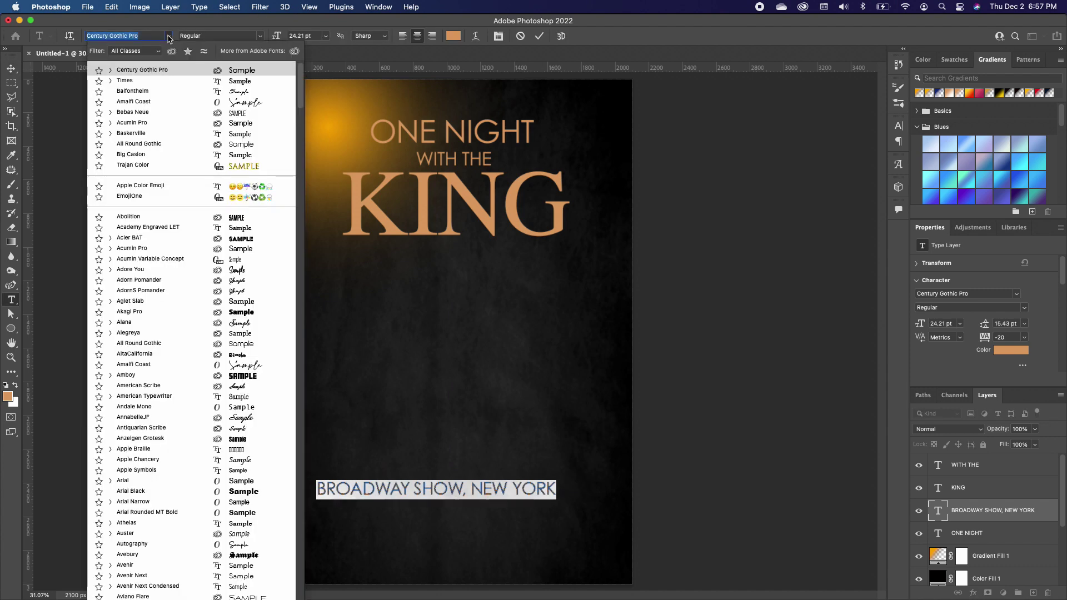
pyautogui.click(241, 114)
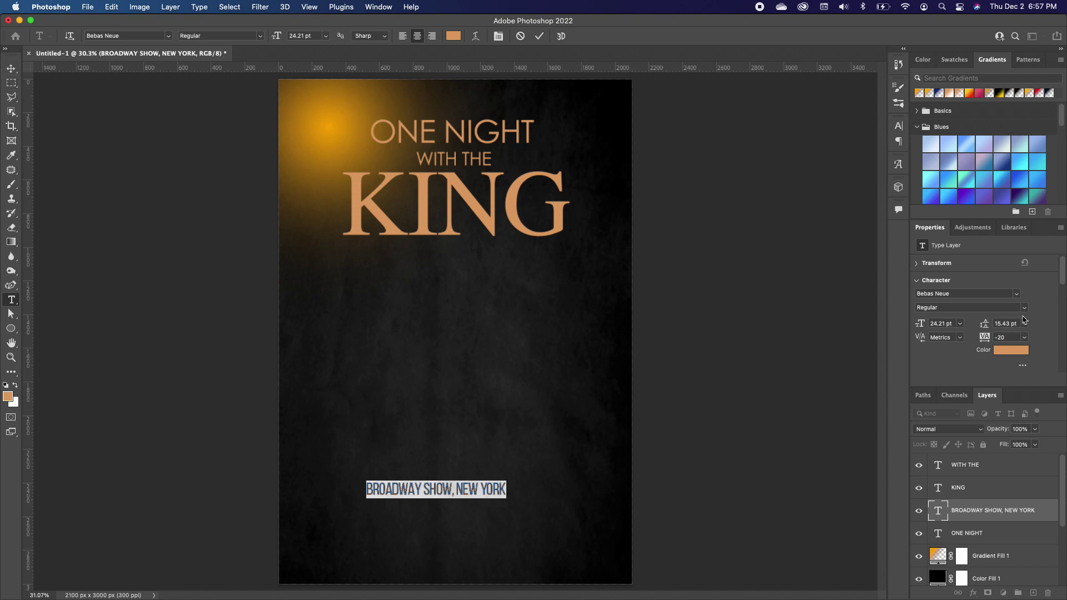
pyautogui.scroll(-3, 1001, 302)
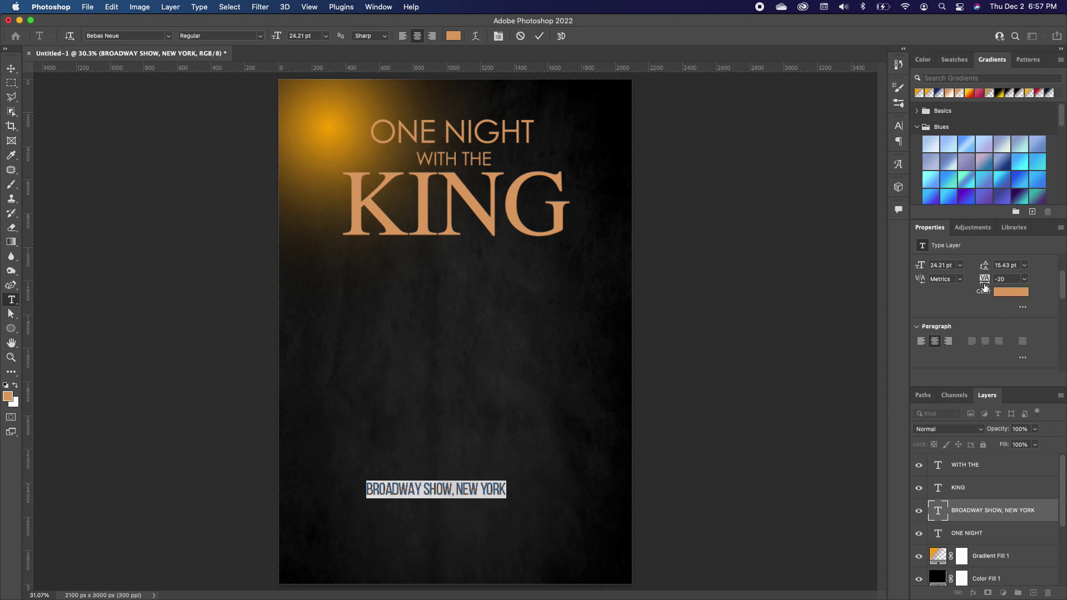
pyautogui.moveTo(984, 285)
pyautogui.mouseDown()
pyautogui.moveTo(1020, 285)
pyautogui.moveTo(992, 278)
pyautogui.mouseUp()
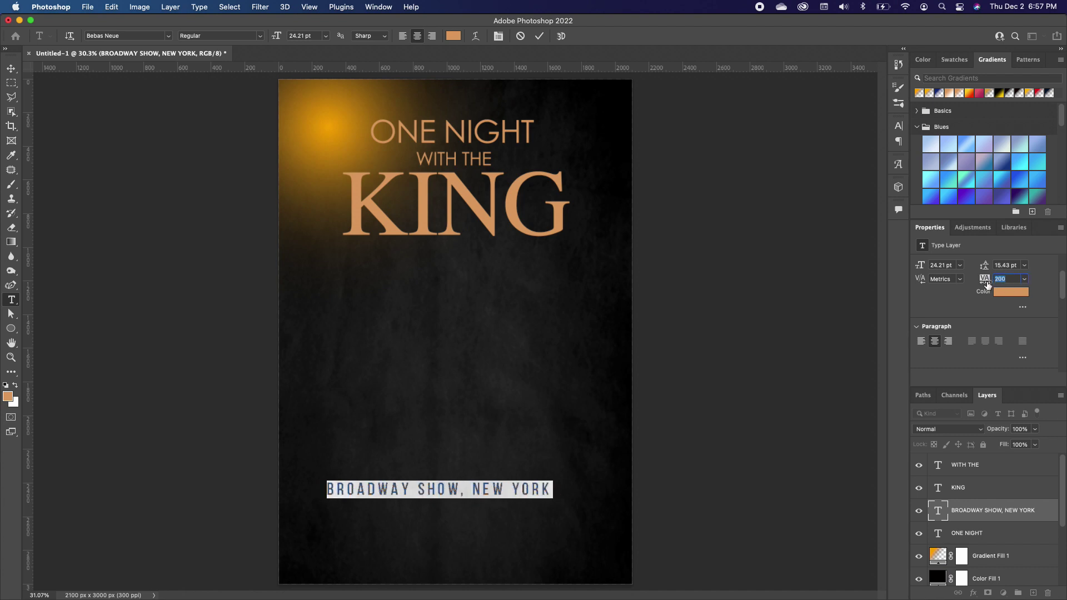
pyautogui.click(11, 67)
pyautogui.moveTo(551, 478); pyautogui.dragTo(603, 465)
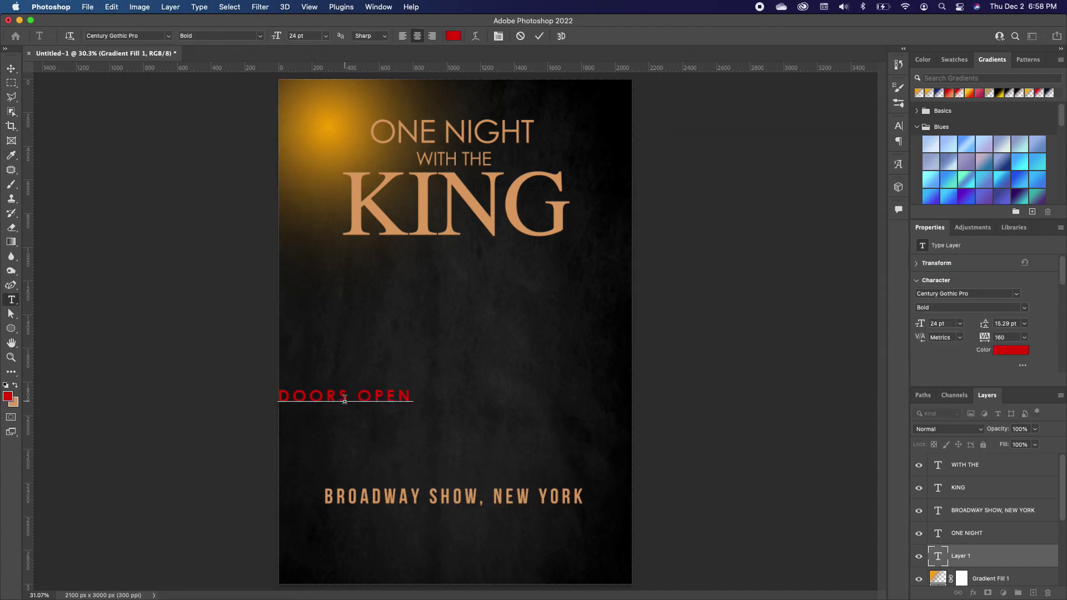
# - Add a red line "DOORS OPENS AT 7PM | FREE DRINKS & SNACKS" below the Broadway line and a white "DECEMBER 24TH, 2021" above it
pyautogui.write('S AT 7PM | FREE DRINKS & SNACKS')
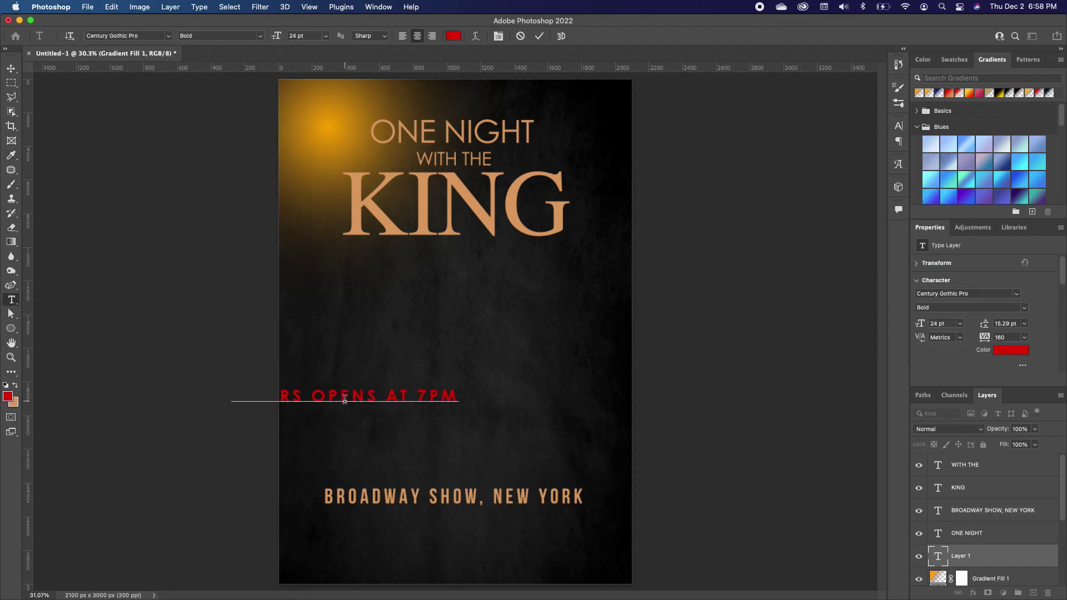
pyautogui.hotkey('ctrl', 'Return')
pyautogui.press('v')
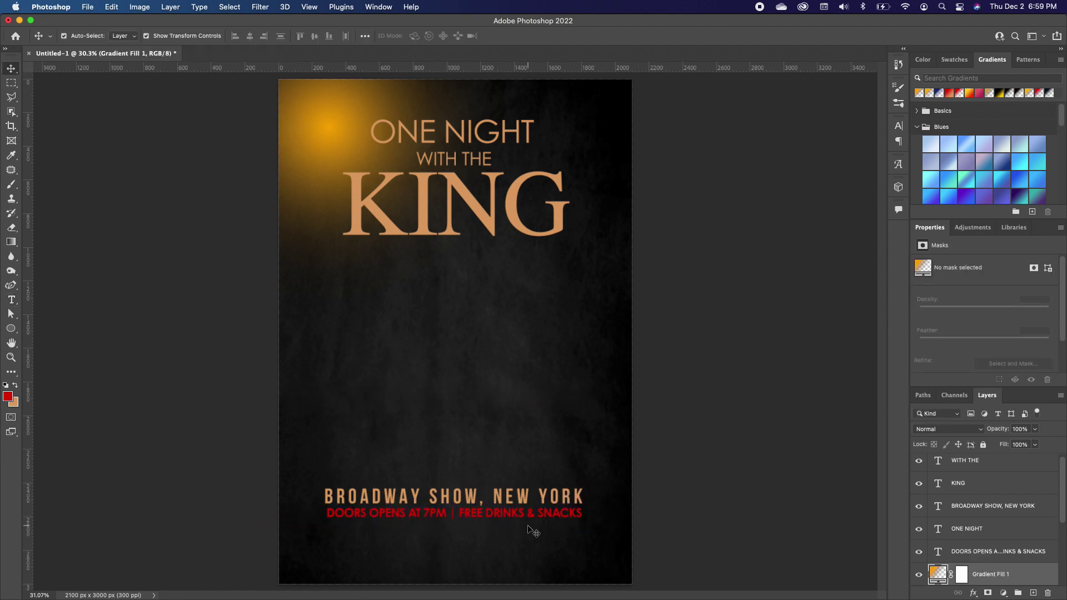
pyautogui.press('t')
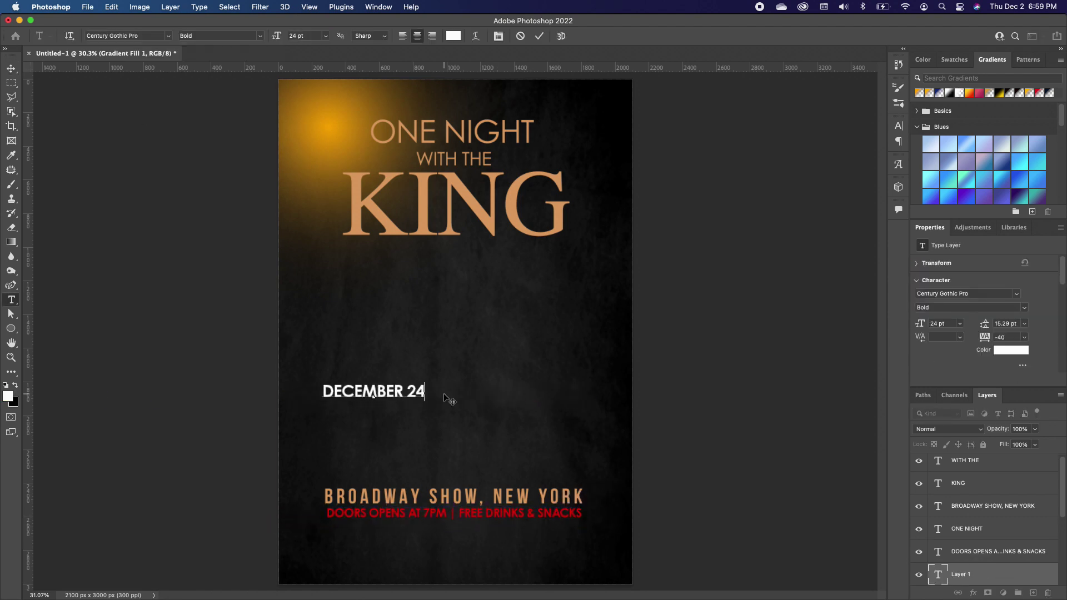
pyautogui.write('TH, 2021')
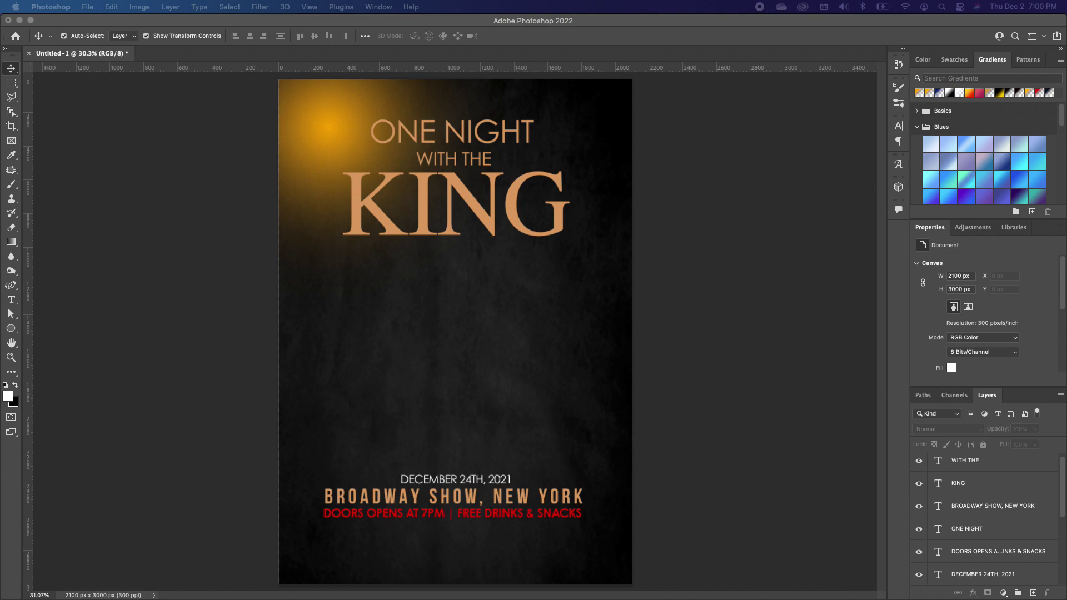
# - Place the gold background texture image over the title text and duplicate its layer
pyautogui.moveTo(520, 414); pyautogui.dragTo(448, 208)
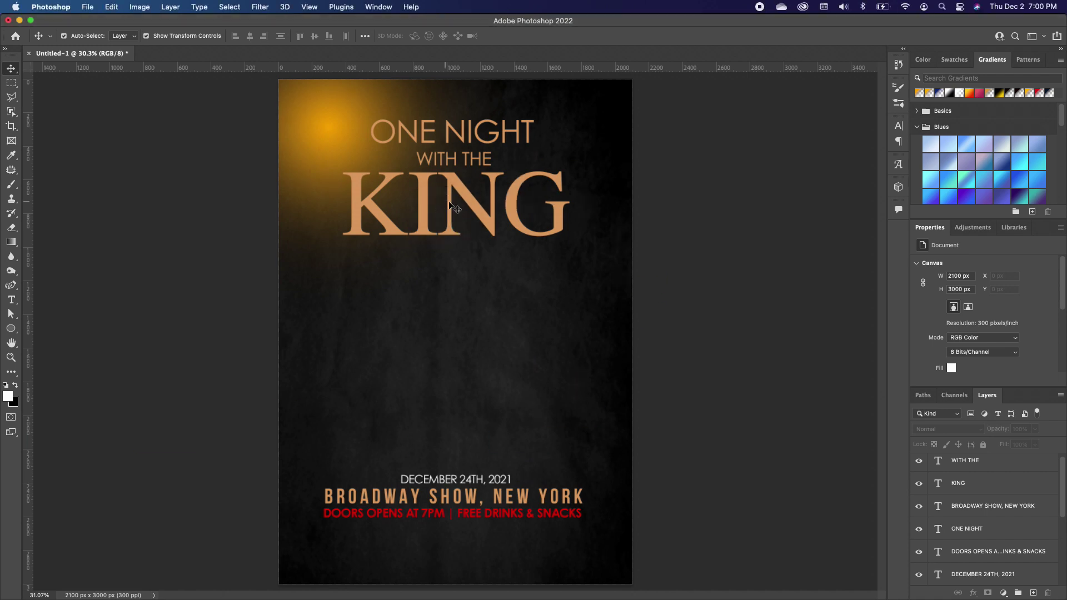
pyautogui.moveTo(460, 294); pyautogui.dragTo(464, 166)
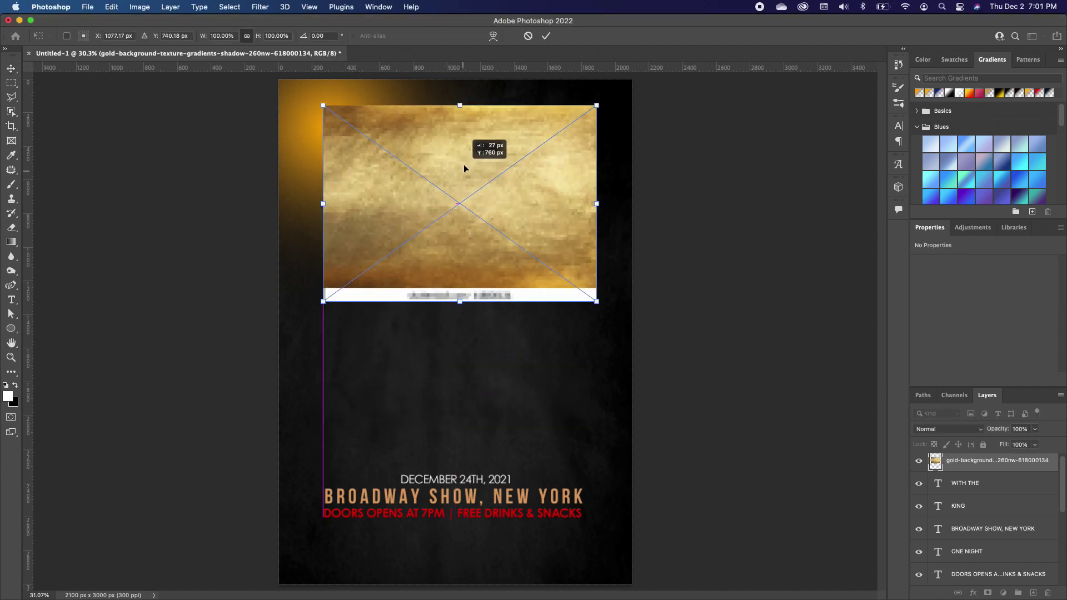
pyautogui.press('Return')
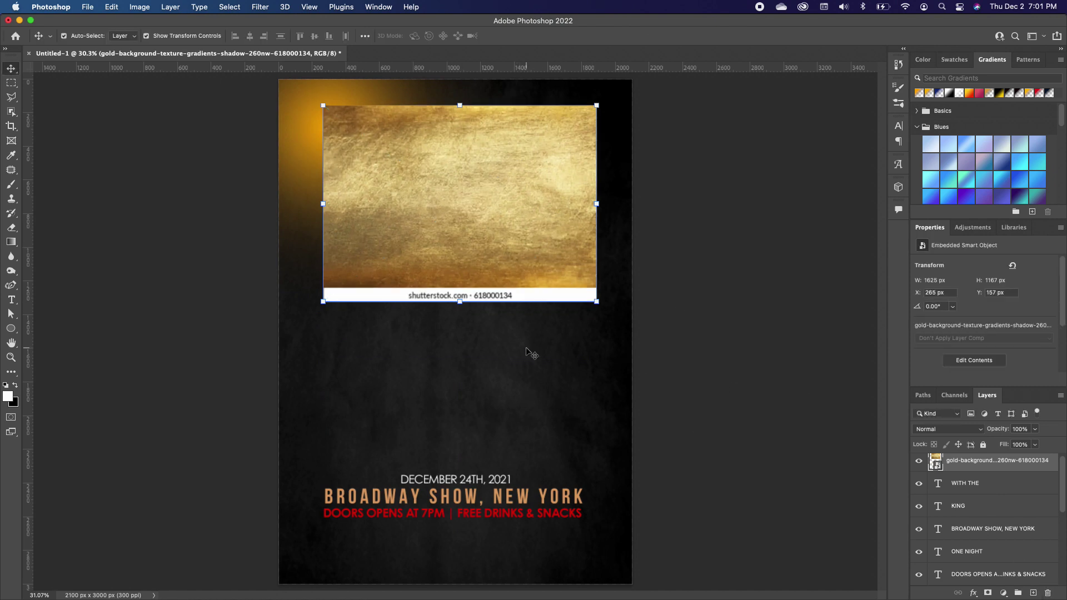
pyautogui.press('super+j')
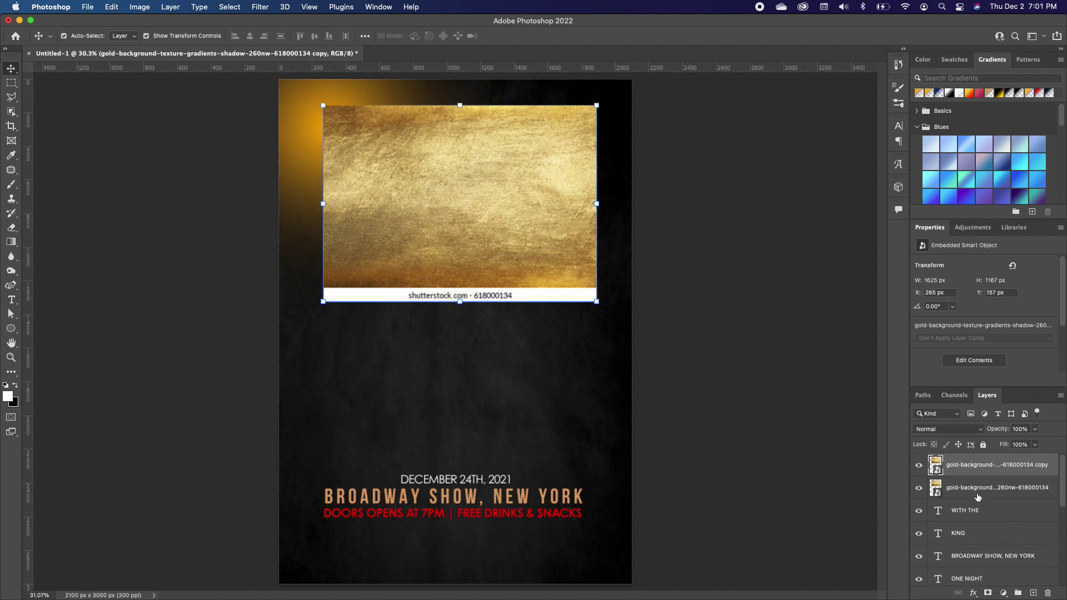
# - Arrange the original gold texture layer beneath the ONE NIGHT, KING and WITH THE layers and group these three text layers
pyautogui.moveTo(982, 489); pyautogui.dragTo(974, 547)
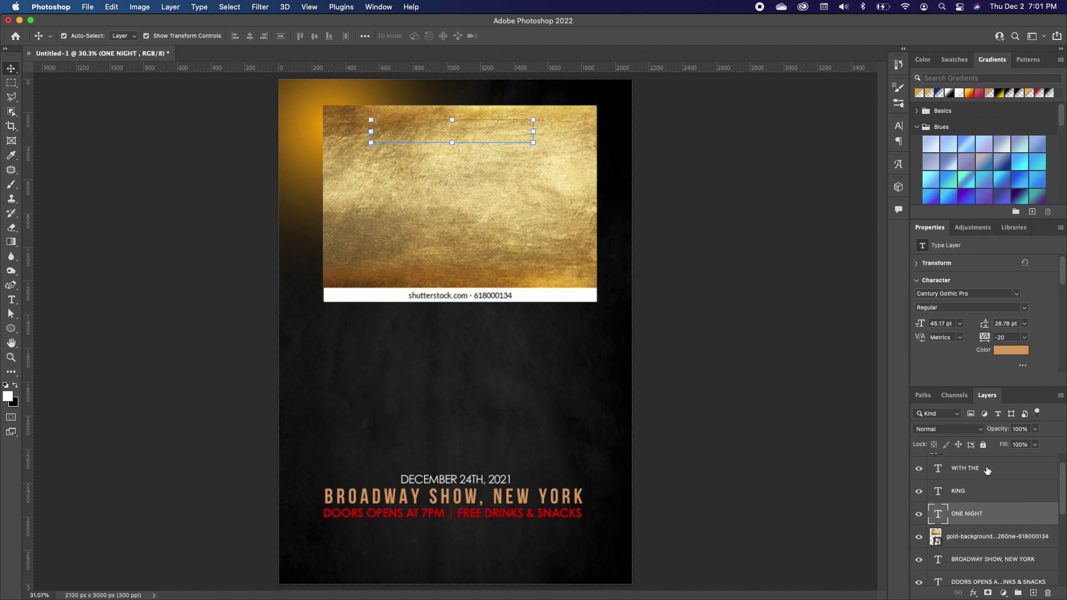
pyautogui.press('super+j')
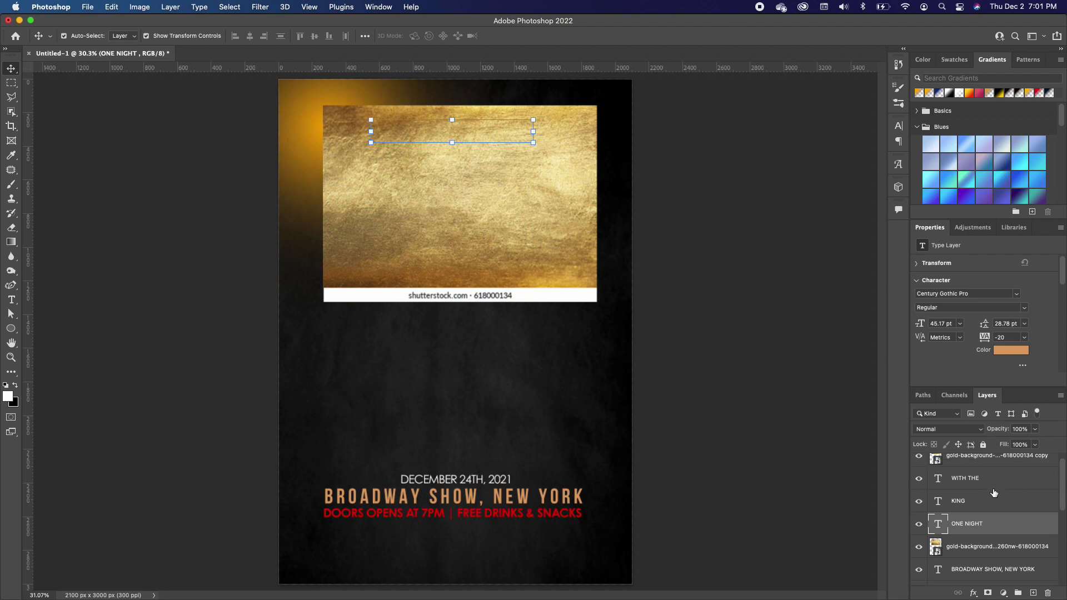
pyautogui.keyDown('shift'); pyautogui.click(995, 485); pyautogui.keyUp('shift')
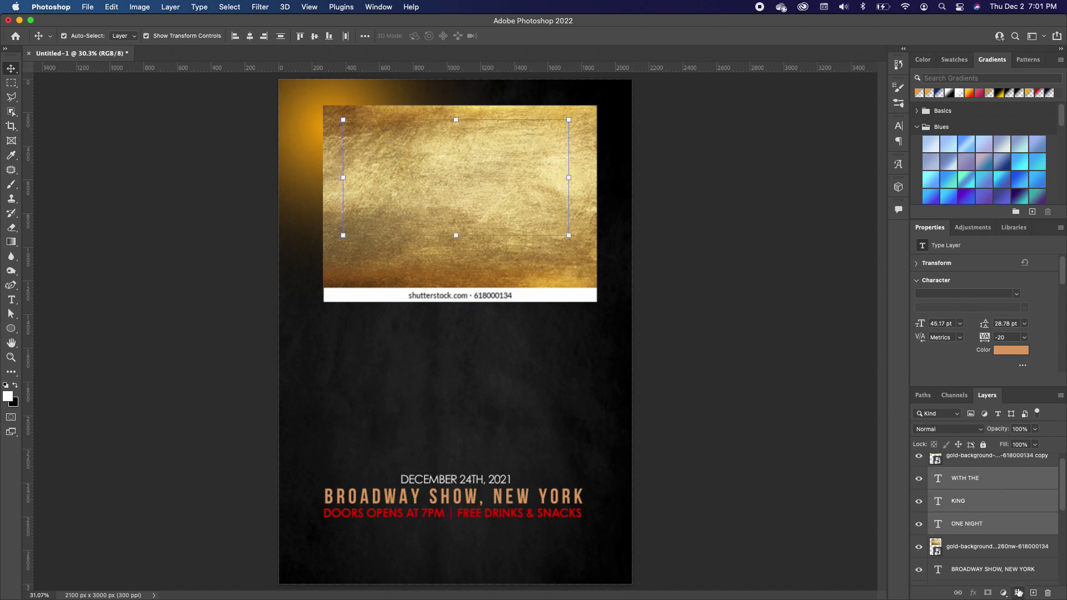
pyautogui.click(1018, 593)
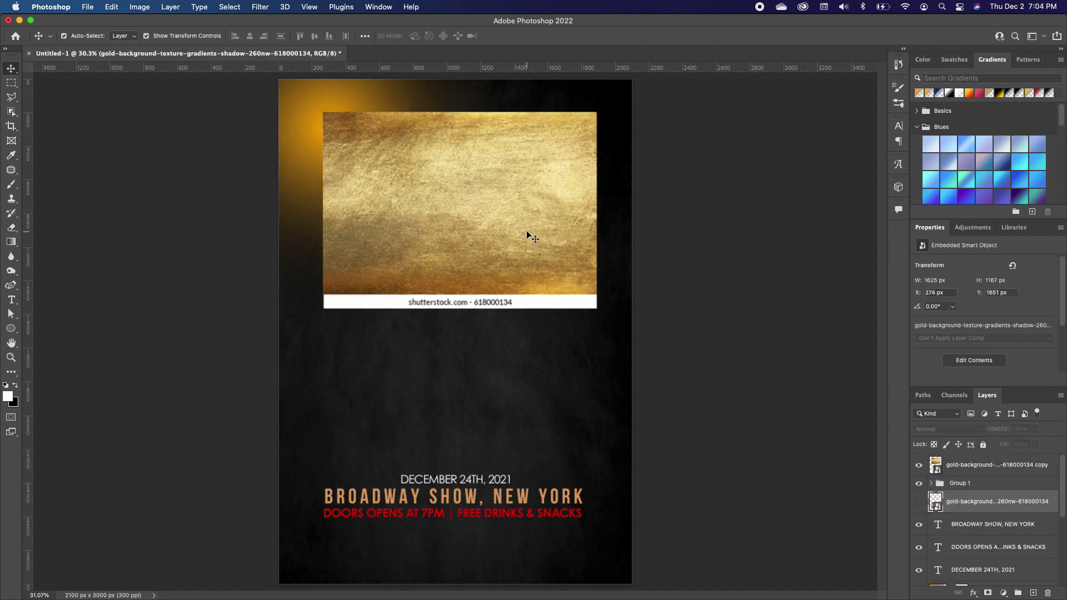
# - Clip the copied gold texture layer to the title text group with a clipping mask
pyautogui.click(510, 234)
pyautogui.click(918, 466)
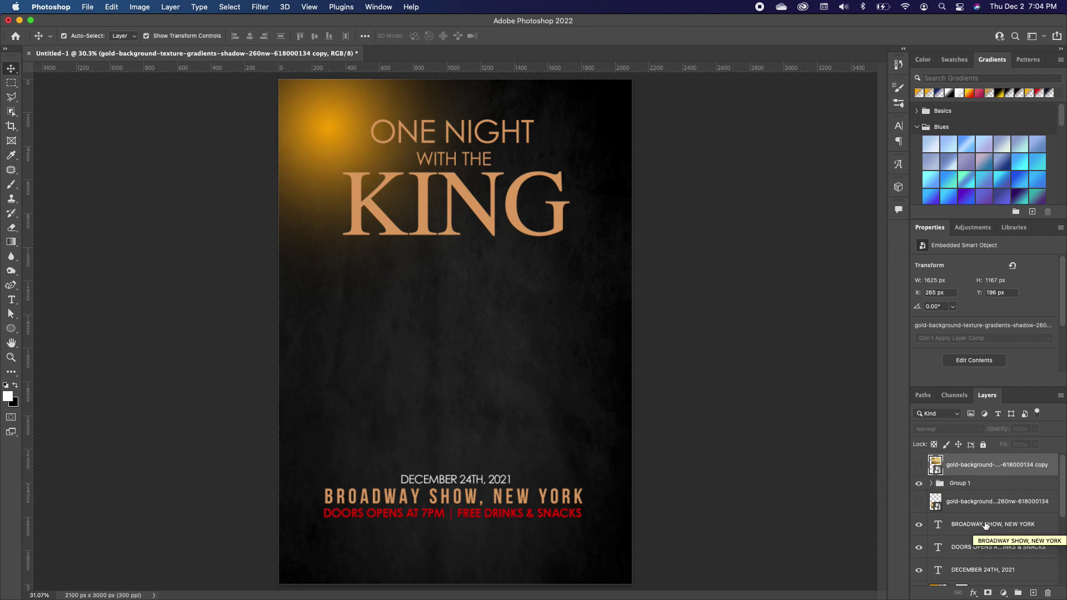
pyautogui.click(918, 464)
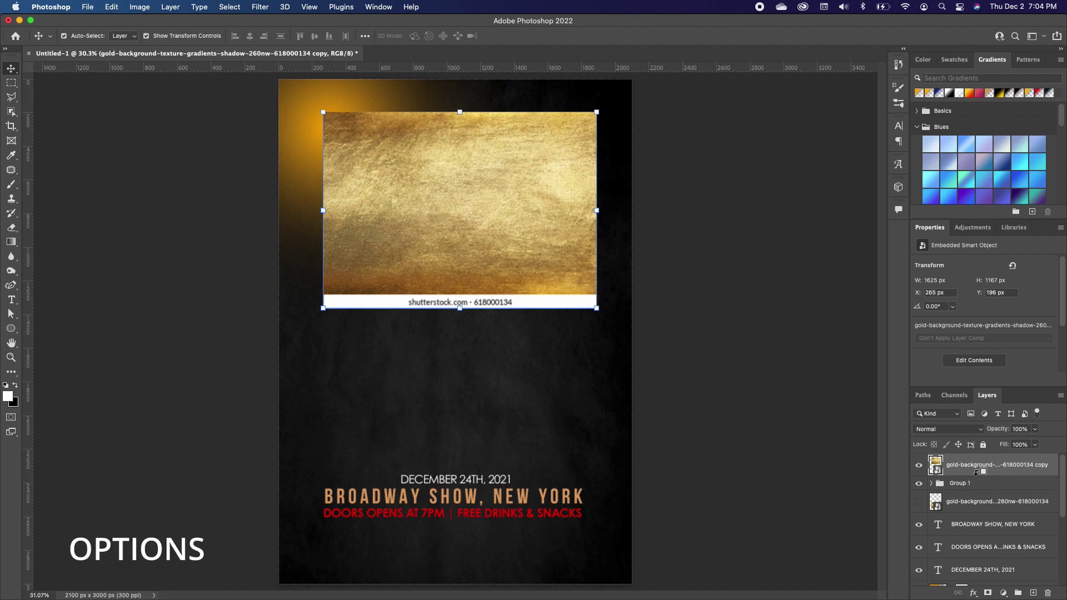
pyautogui.keyDown('alt'); pyautogui.click(945, 472); pyautogui.keyUp('alt')
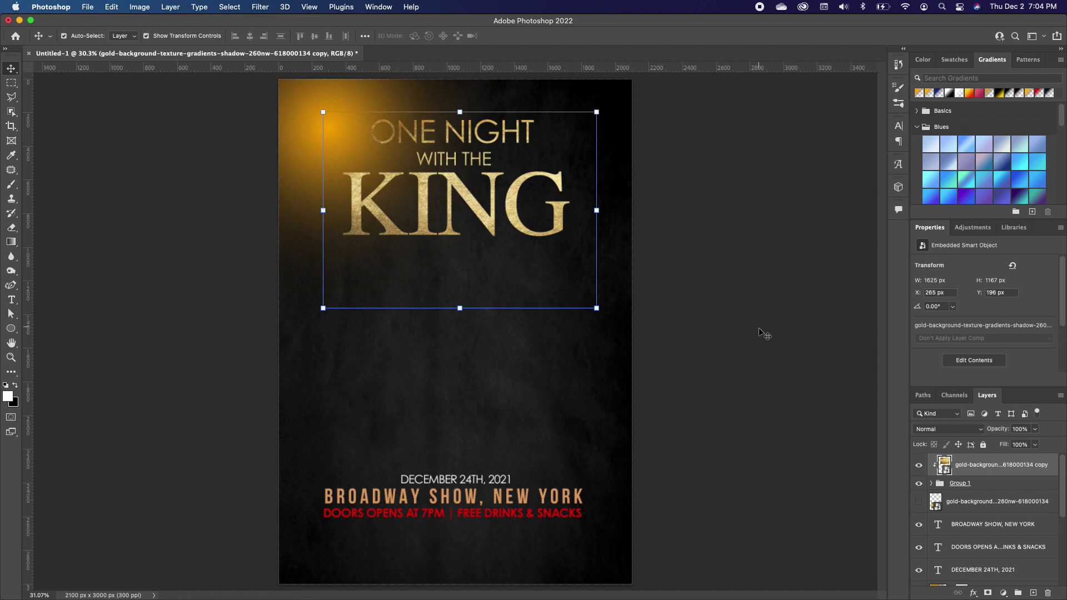
# - Show the original gold texture, position it over the lower text and clip it to the "BROADWAY SHOW, NEW YORK" layer
pyautogui.click(920, 504)
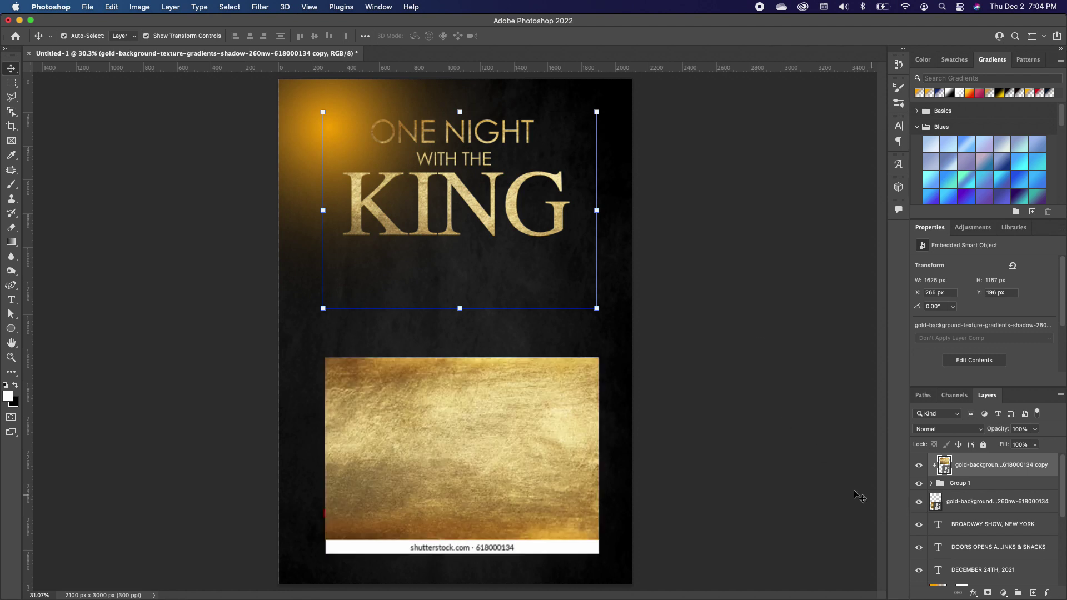
pyautogui.moveTo(523, 487); pyautogui.dragTo(512, 502)
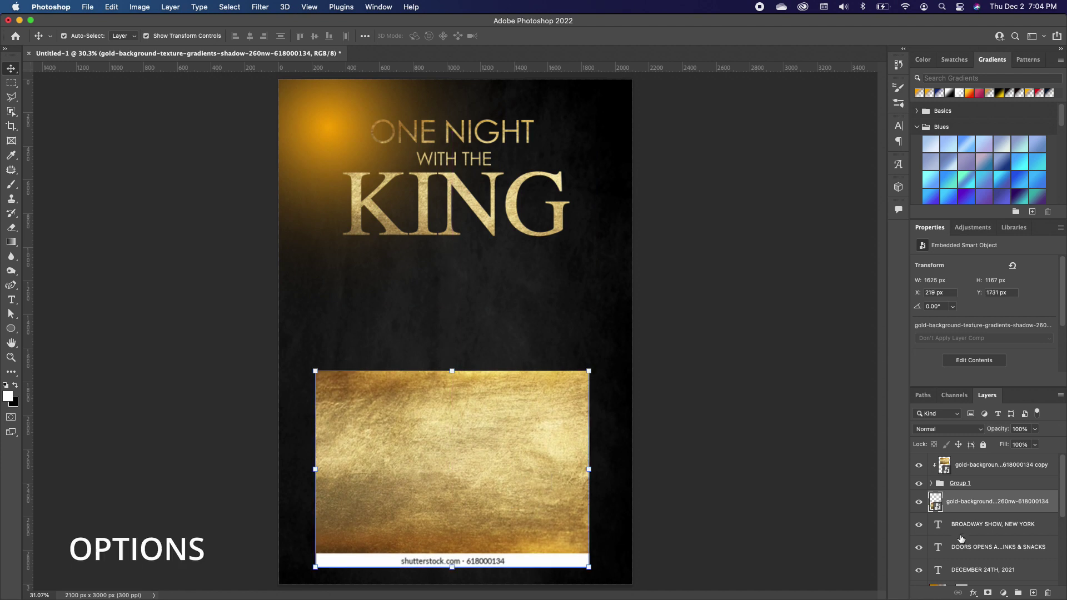
pyautogui.keyDown('alt'); pyautogui.click(937, 510); pyautogui.keyUp('alt')
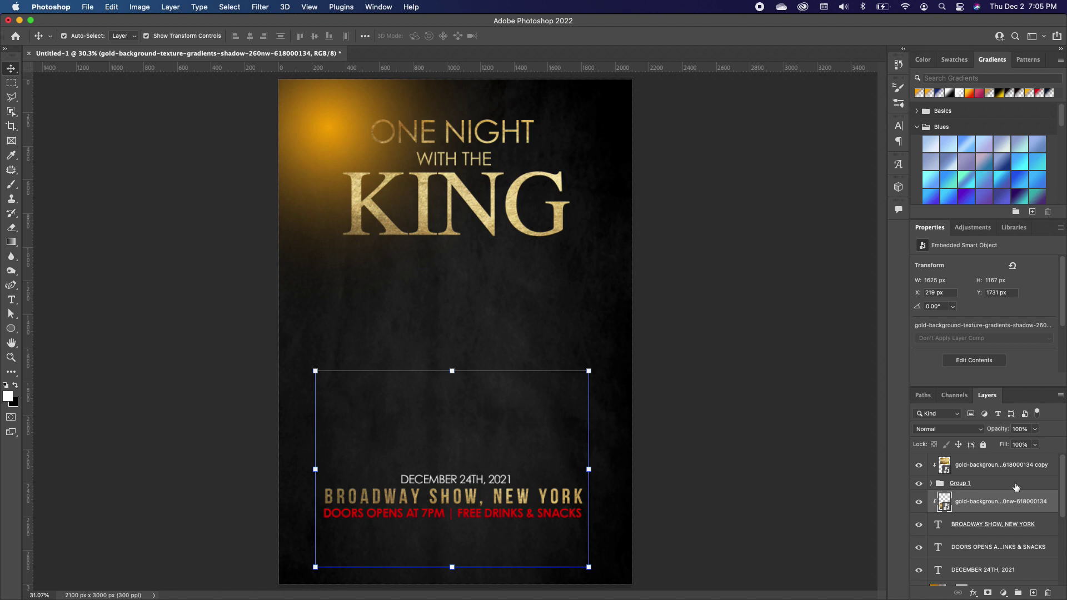
# - Add a drop shadow to the title text group with distance 7 px, spread 7% and size 0 px
pyautogui.doubleClick(1047, 483)
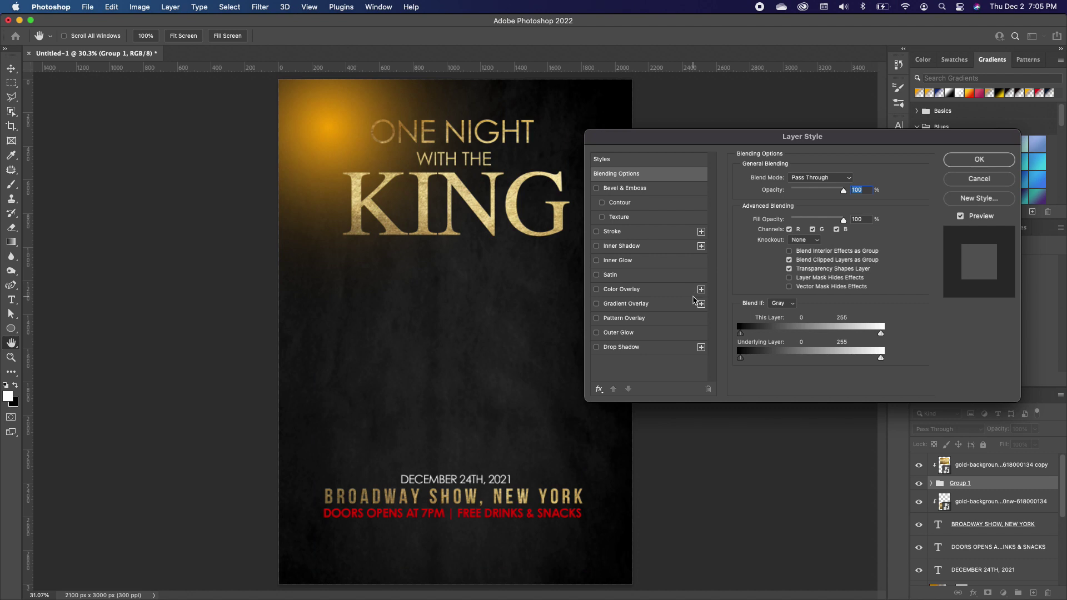
pyautogui.click(596, 348)
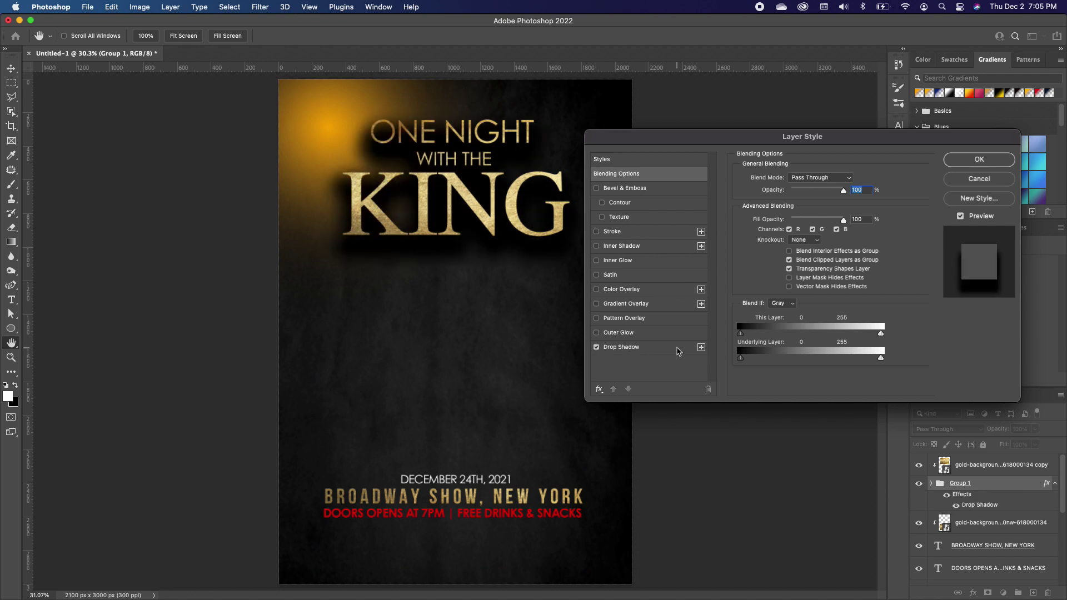
pyautogui.click(678, 350)
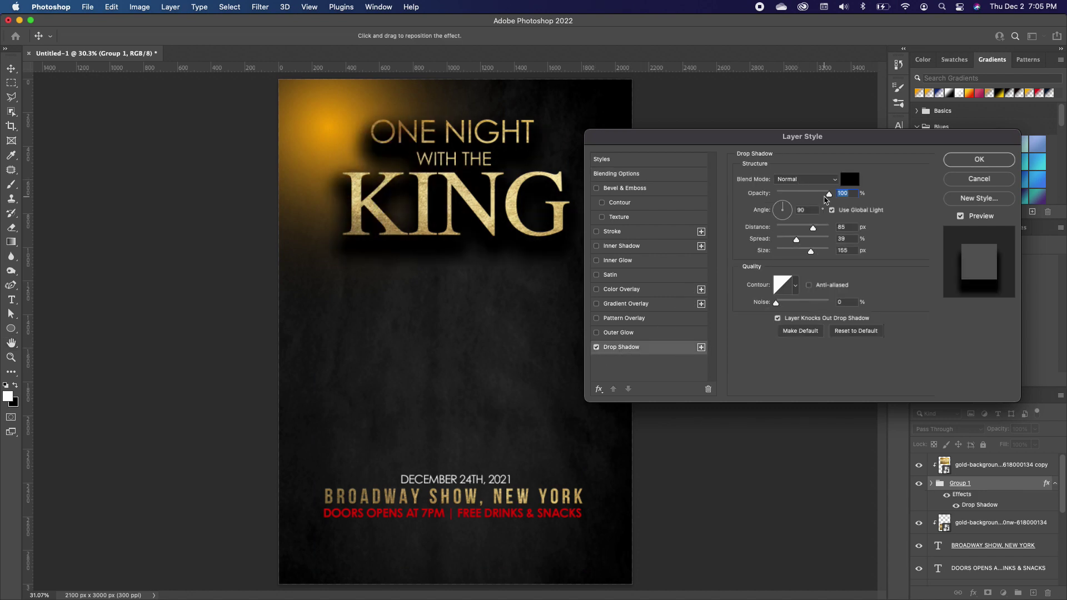
pyautogui.moveTo(812, 229); pyautogui.dragTo(781, 230)
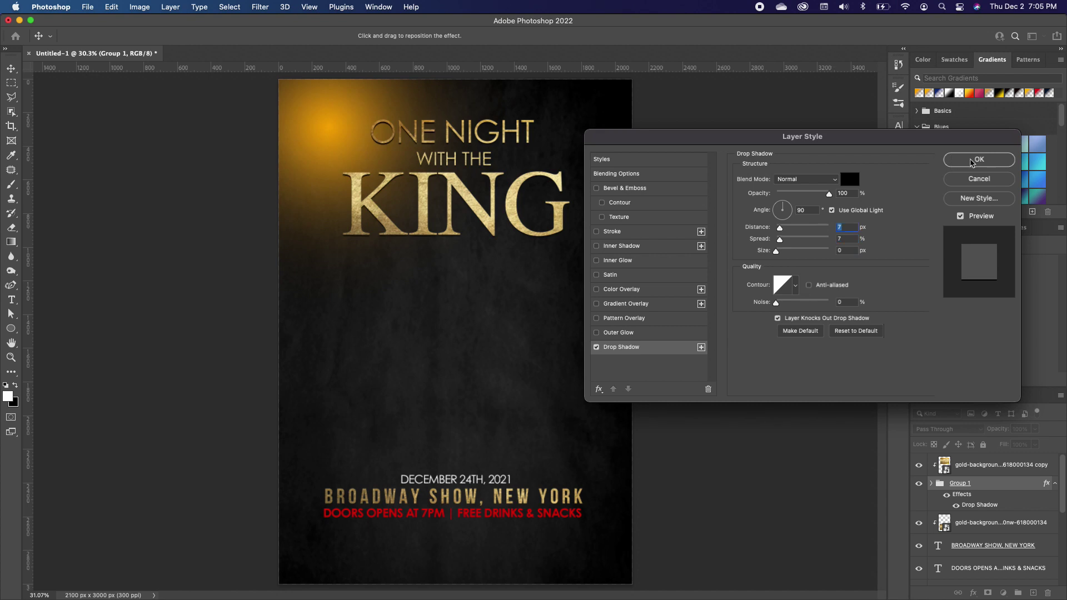
pyautogui.click(950, 162)
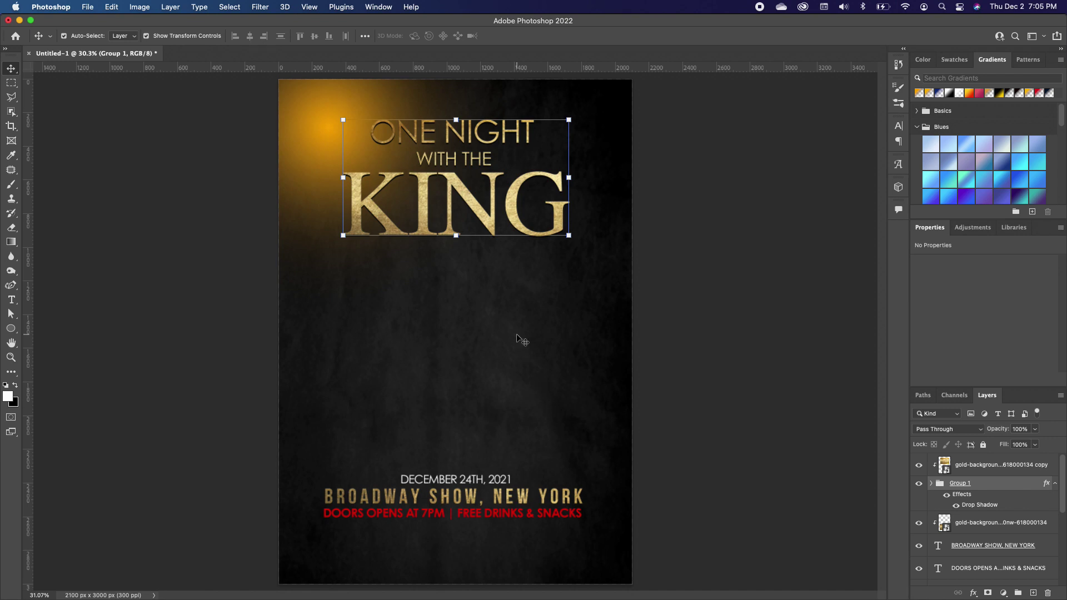
# - Place the gold and red crown image on the poster and convert its smart object to layers, retaining the transforms
pyautogui.moveTo(195, 453); pyautogui.dragTo(490, 372)
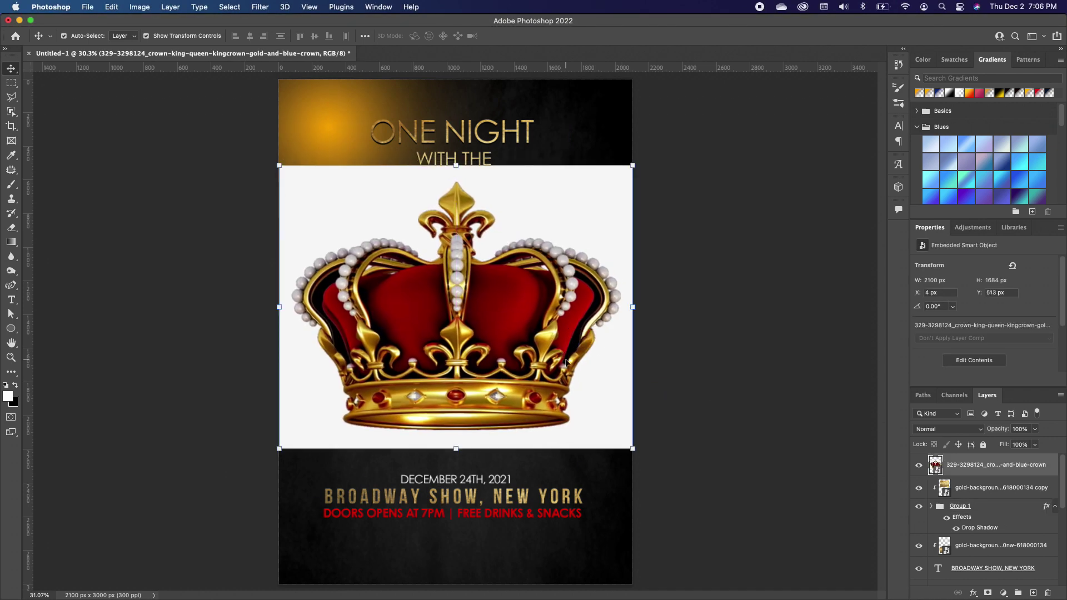
pyautogui.scroll(-3, 1022, 289)
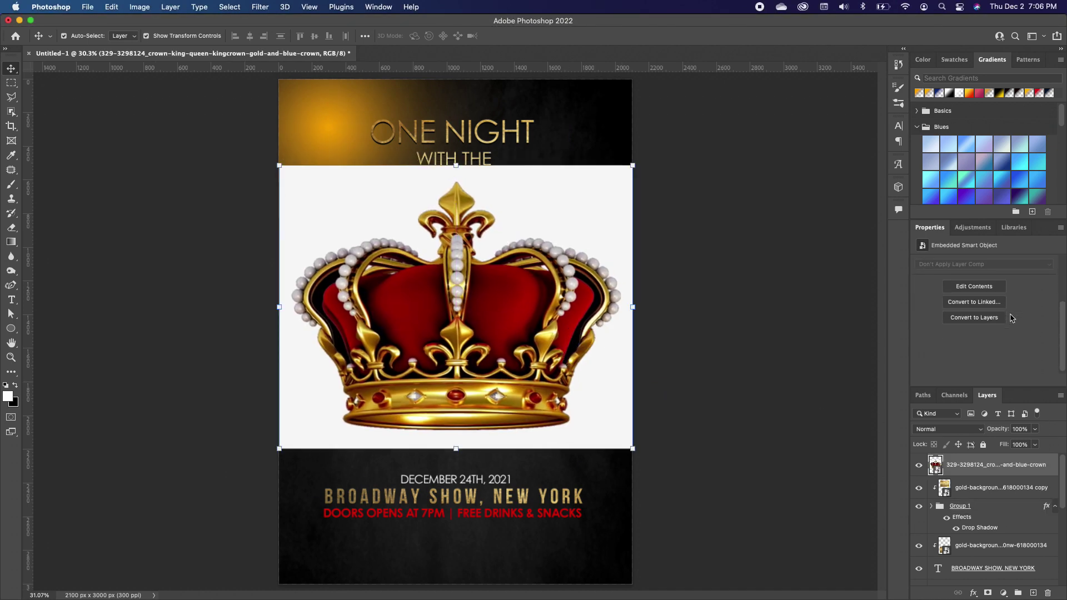
pyautogui.click(990, 319)
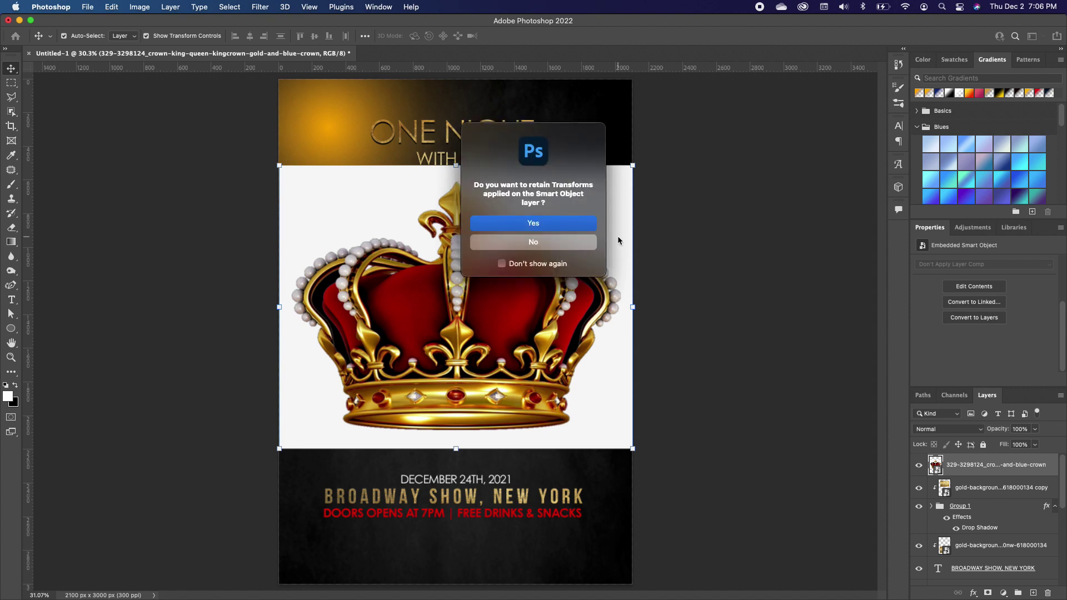
pyautogui.click(546, 225)
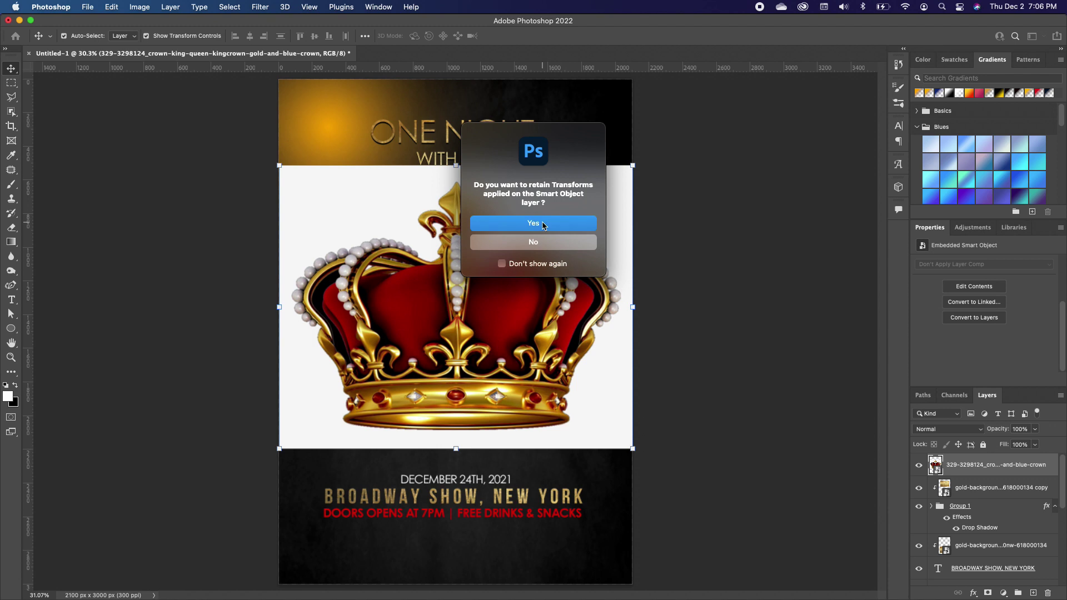
# - Remove the white background from the crown image
pyautogui.scroll(-3, 994, 334)
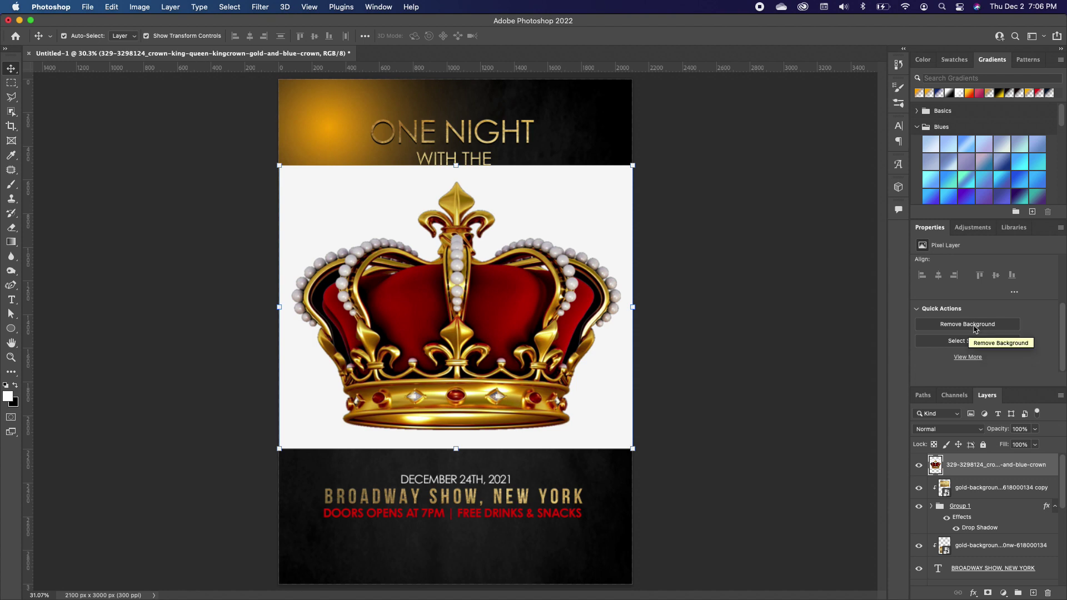
pyautogui.click(973, 325)
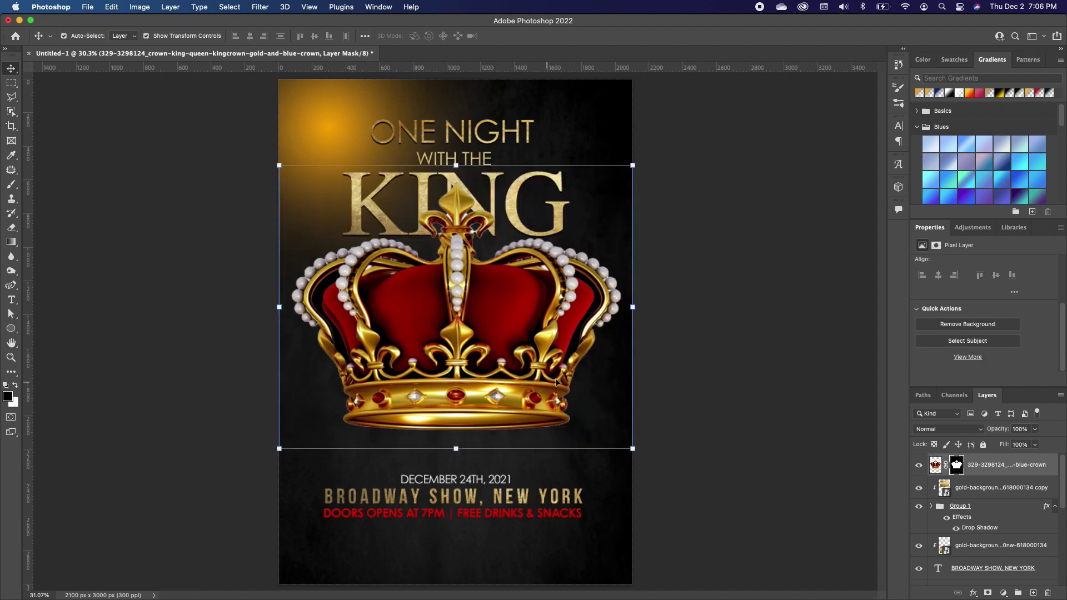
# - Rotate the crown about 33° counterclockwise, scale it down and position it mid-poster so it overlaps the lower part of KING
pyautogui.moveTo(638, 458); pyautogui.dragTo(637, 328)
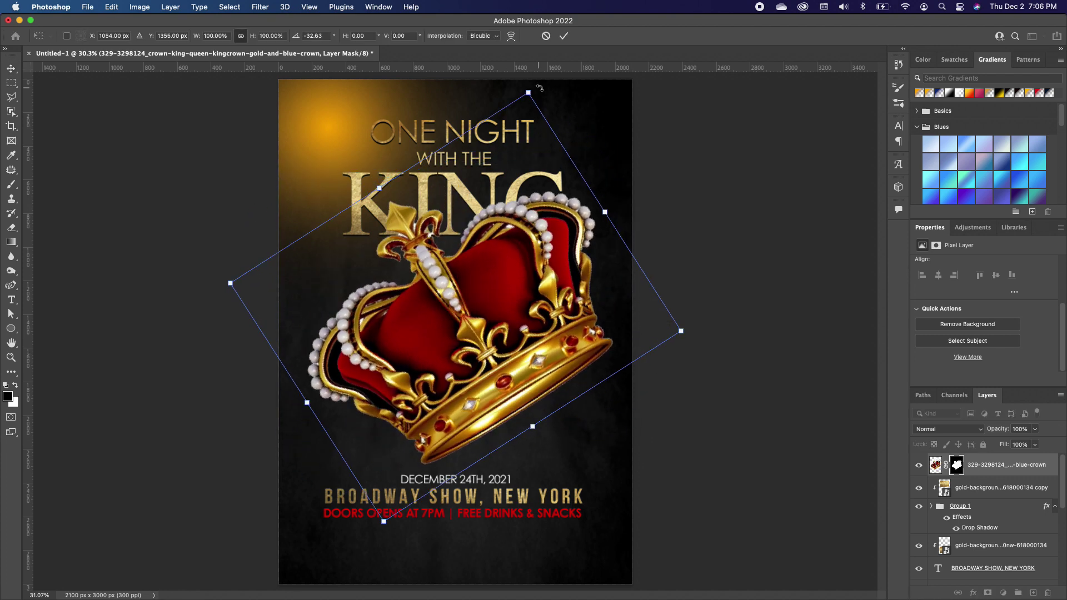
pyautogui.moveTo(532, 91); pyautogui.dragTo(519, 126)
pyautogui.moveTo(473, 377); pyautogui.dragTo(468, 344)
pyautogui.moveTo(656, 313); pyautogui.dragTo(614, 305)
pyautogui.moveTo(471, 331); pyautogui.dragTo(494, 328)
pyautogui.press('Return')
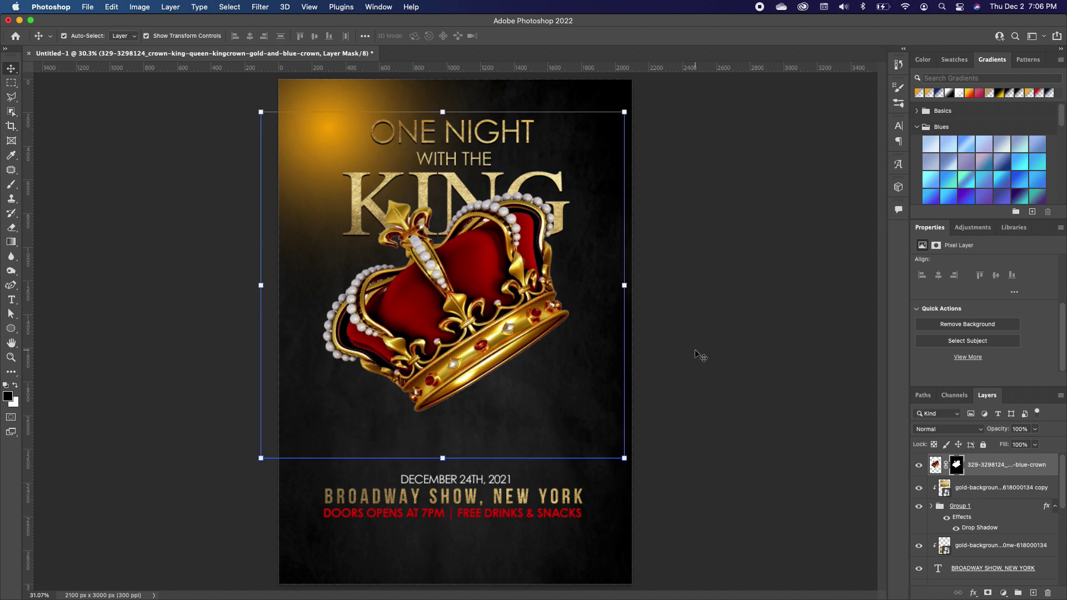
# - Select the white remnant beside the left curl of the crown's top ornament and paint it out black on the layer mask
pyautogui.scroll(1, 400, 220)
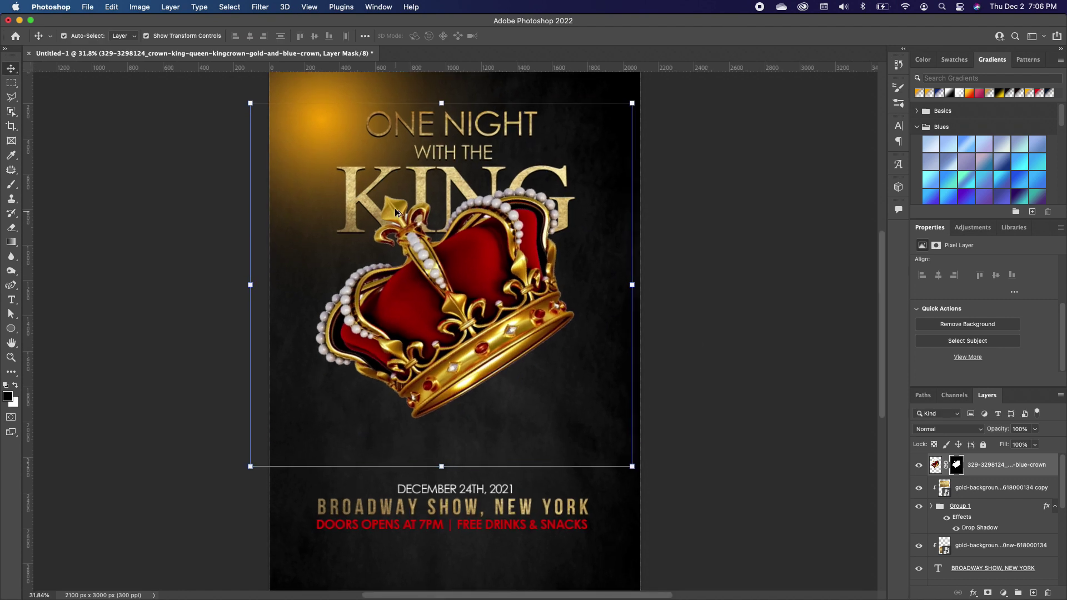
pyautogui.scroll(10, 400, 219)
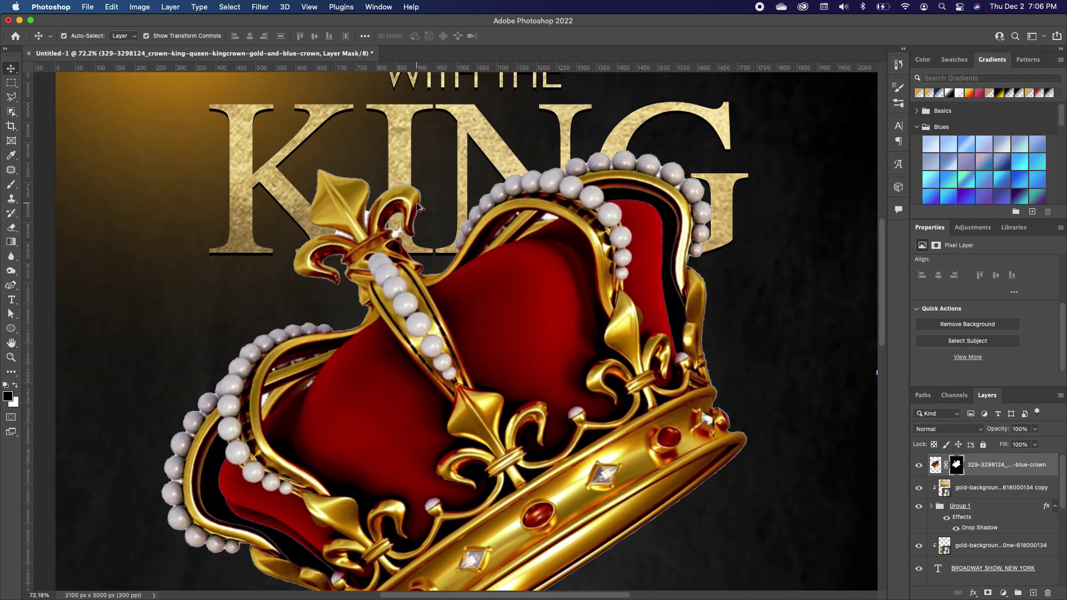
pyautogui.scroll(3, 418, 206)
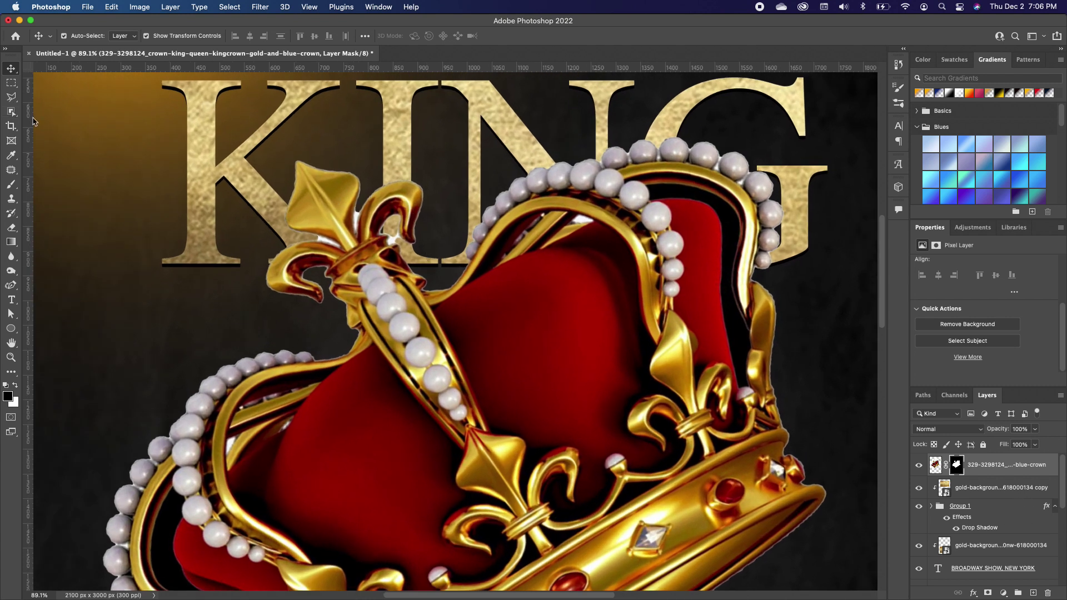
pyautogui.click(11, 96)
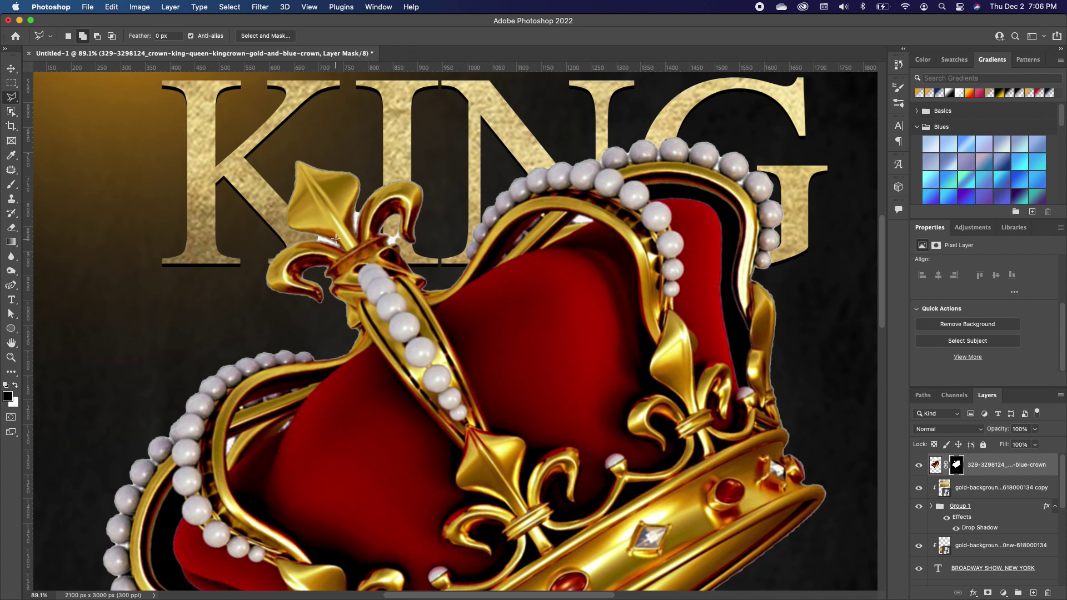
pyautogui.scroll(3, 336, 239)
pyautogui.click(304, 233)
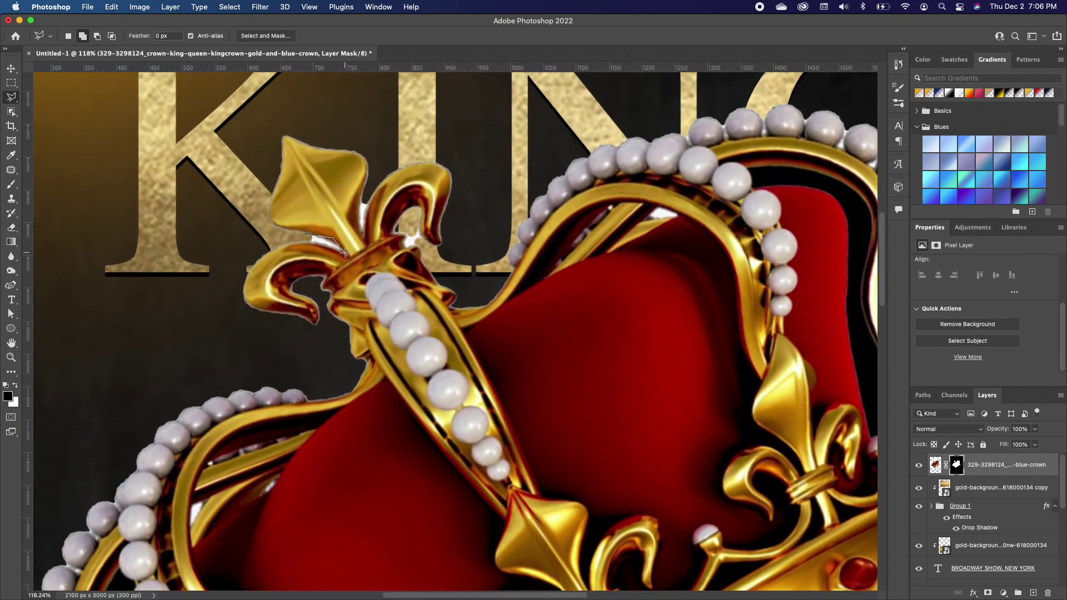
pyautogui.click(345, 254)
pyautogui.click(304, 236)
pyautogui.press('b')
pyautogui.click(278, 232)
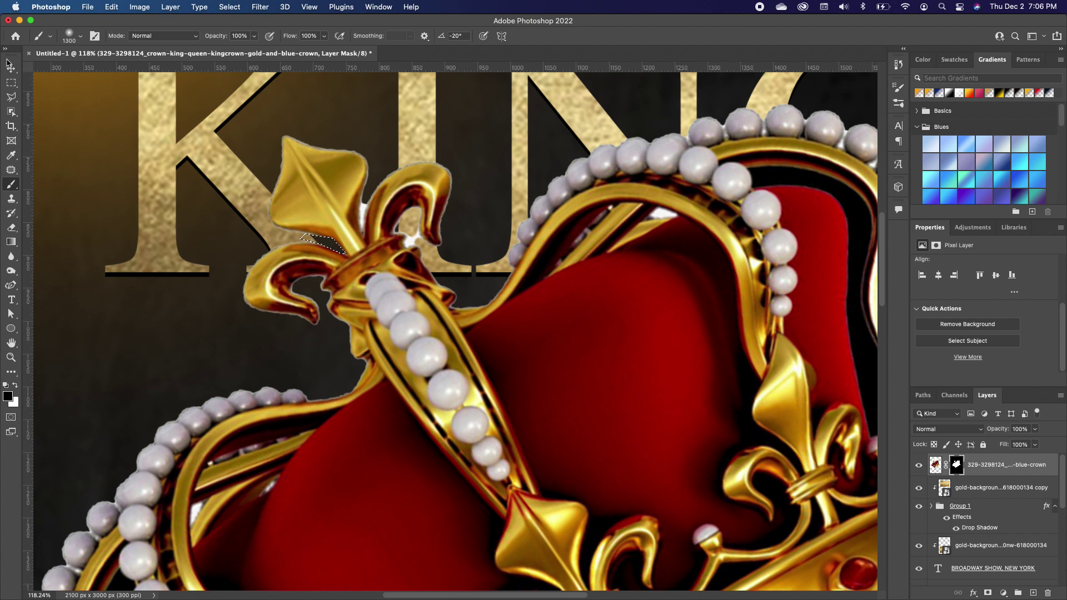
pyautogui.click(11, 96)
pyautogui.press('super+d')
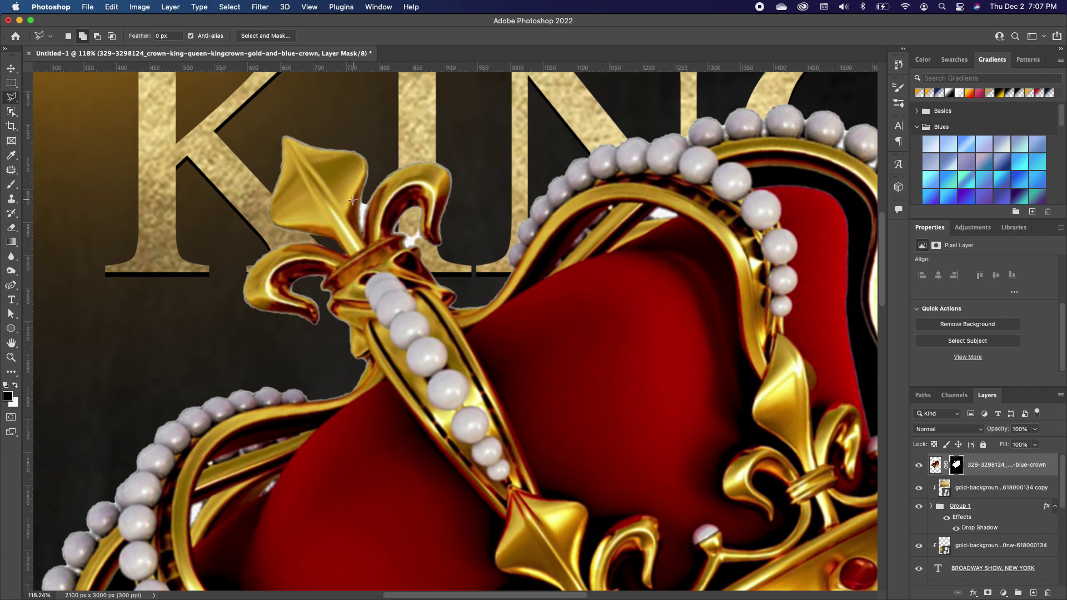
# - Select the white sliver between the ornament's central leaf and its right curl and paint it out on the mask
pyautogui.click(361, 198)
pyautogui.click(362, 234)
pyautogui.click(364, 205)
pyautogui.click(11, 184)
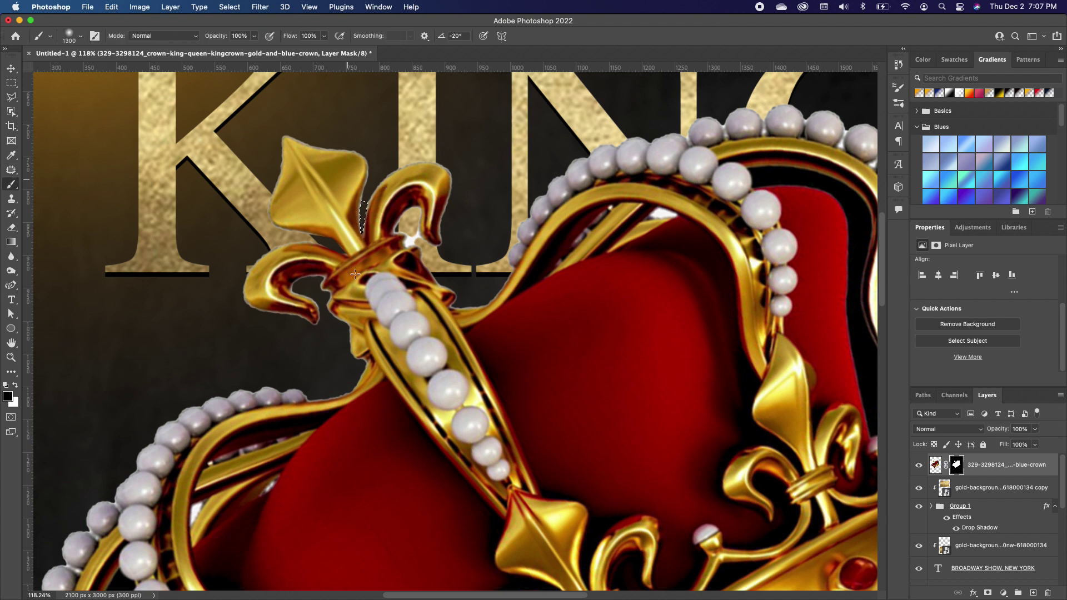
pyautogui.hotkey('ctrl', 'd')
# - Select the white spot inside the base of the ornament's right curl and mask it out with the Brush
pyautogui.click(12, 97)
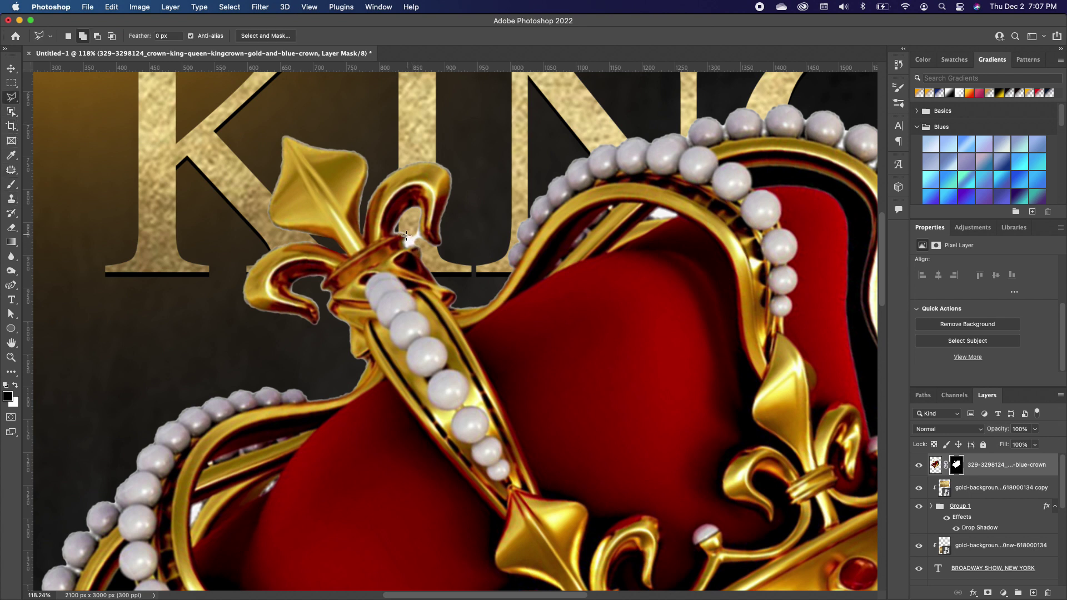
pyautogui.click(405, 245)
pyautogui.click(421, 237)
pyautogui.click(409, 228)
pyautogui.click(409, 241)
pyautogui.press('b')
# - Apply the layer mask to the crown layer
pyautogui.scroll(-5, 475, 334)
pyautogui.scroll(-4, 475, 334)
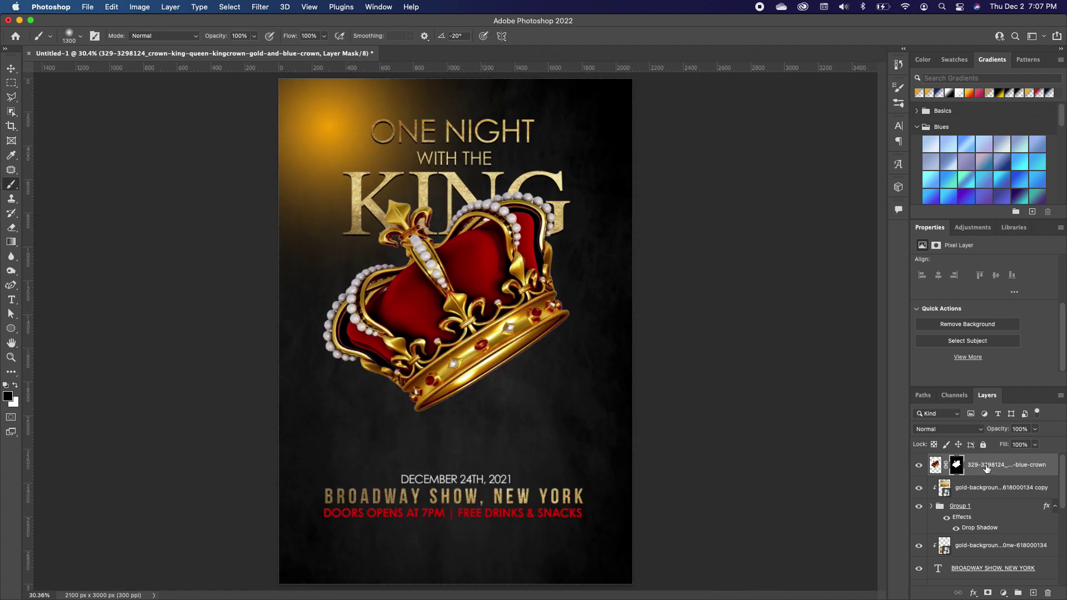
pyautogui.rightClick(957, 469)
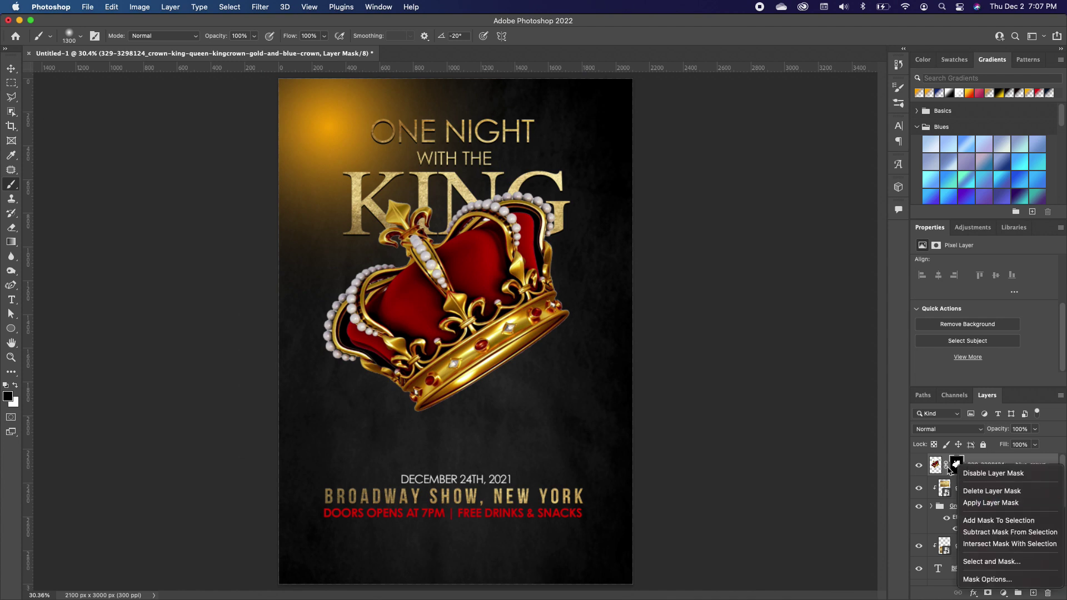
pyautogui.click(997, 503)
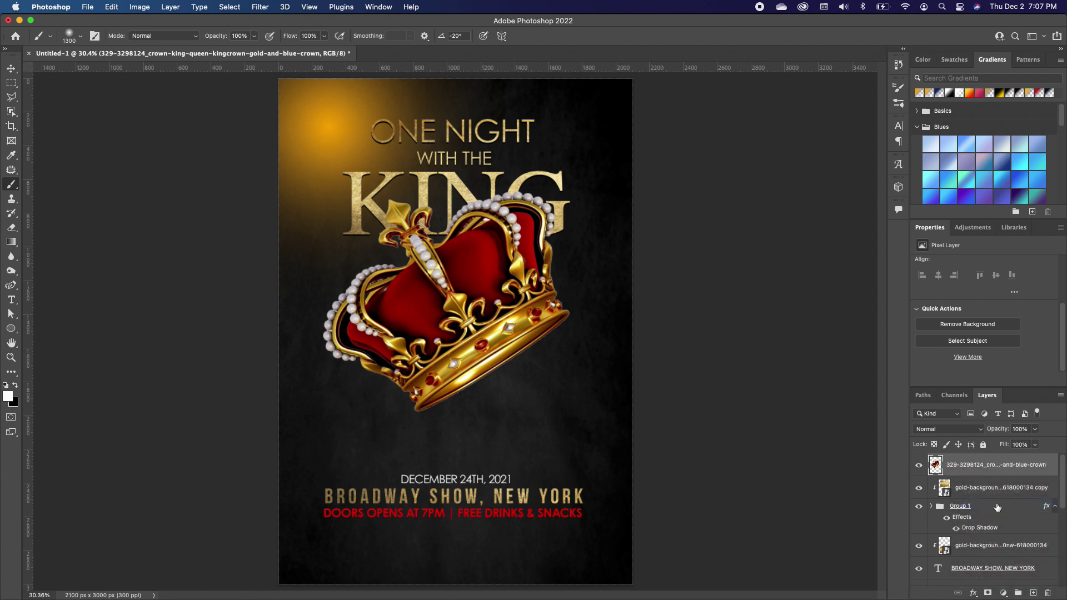
# - Outline the crown's inner underside rim with the Polygonal Lasso and erase it, leaving a clean lower edge on the gold band
pyautogui.scroll(10, 467, 354)
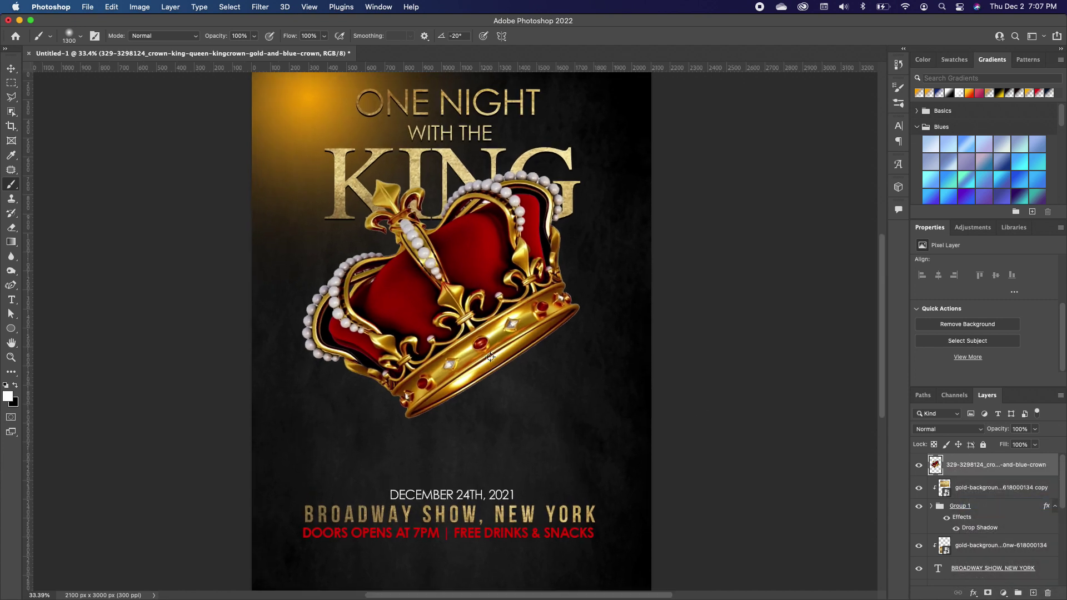
pyautogui.scroll(-2, 463, 363)
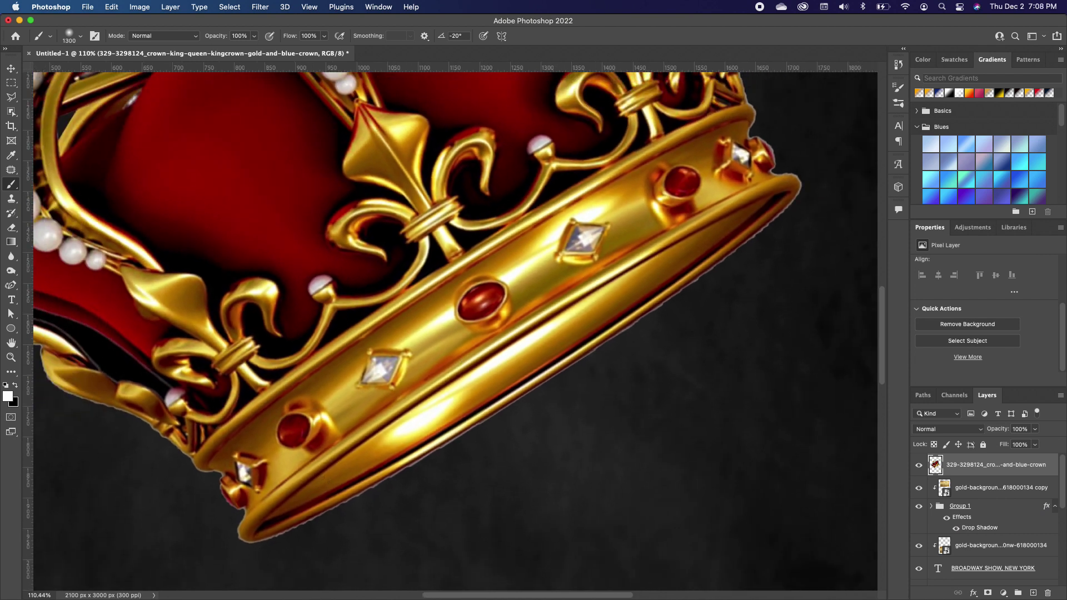
pyautogui.click(12, 96)
pyautogui.click(251, 549)
pyautogui.click(255, 534)
pyautogui.click(267, 514)
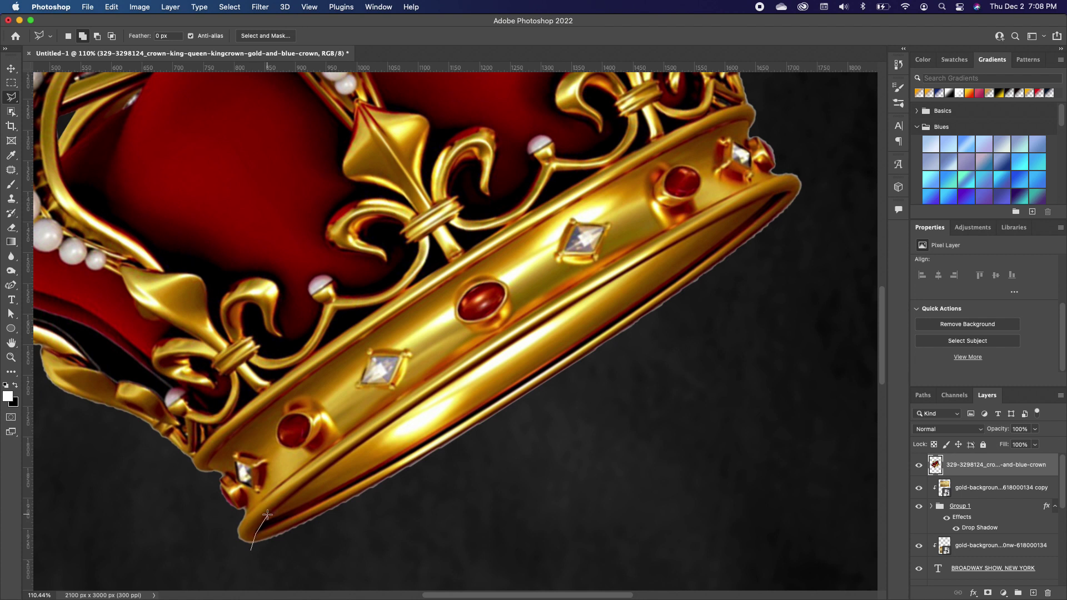
pyautogui.click(312, 479)
pyautogui.click(491, 355)
pyautogui.click(744, 205)
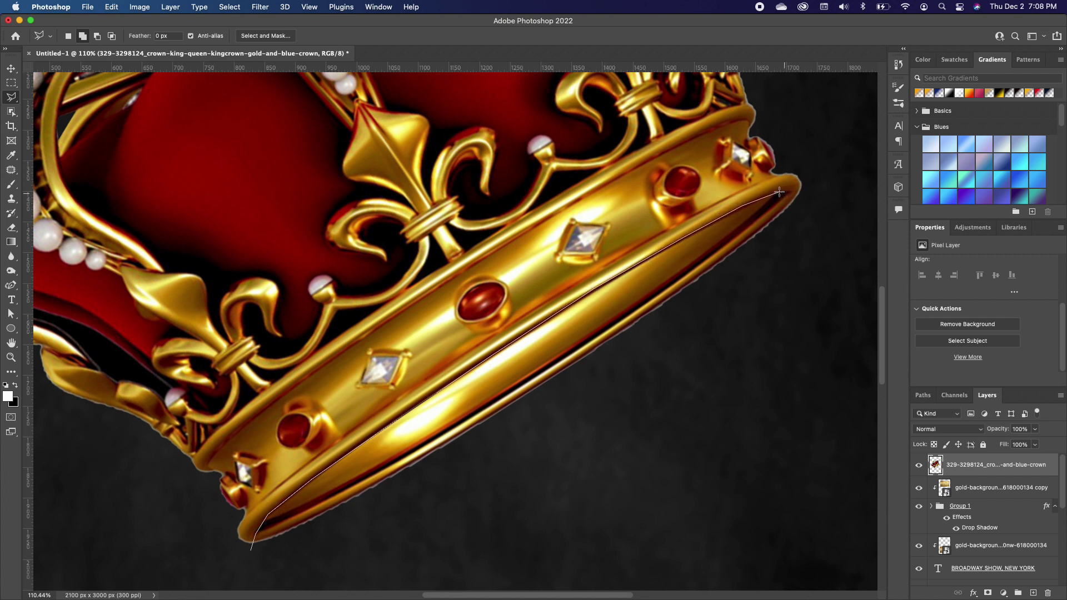
pyautogui.click(777, 191)
pyautogui.click(816, 183)
pyautogui.click(783, 401)
pyautogui.click(573, 499)
pyautogui.click(374, 528)
pyautogui.click(305, 560)
pyautogui.click(251, 550)
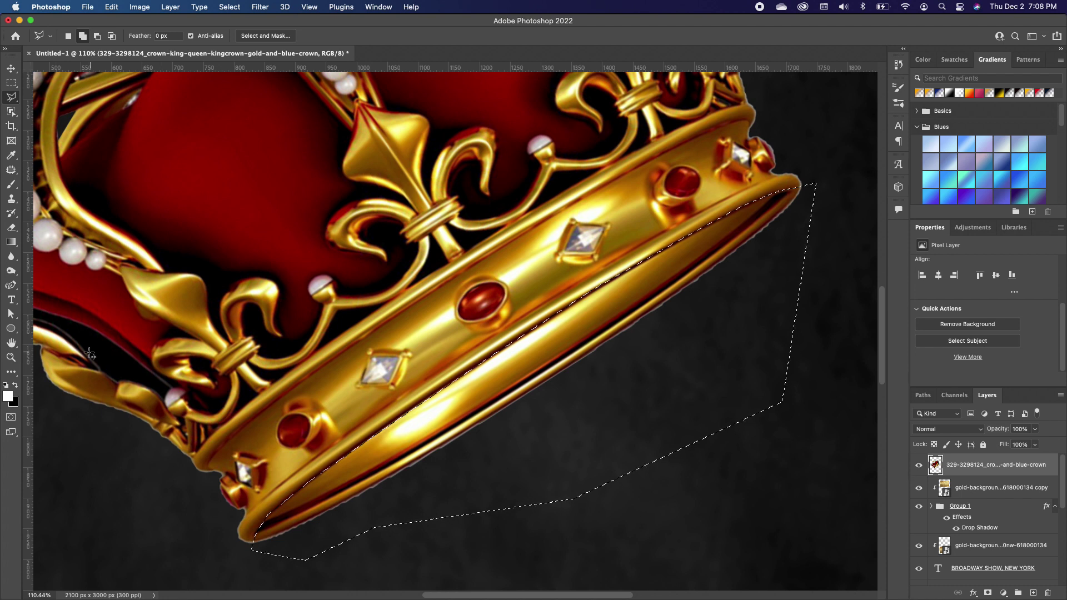
pyautogui.click(11, 227)
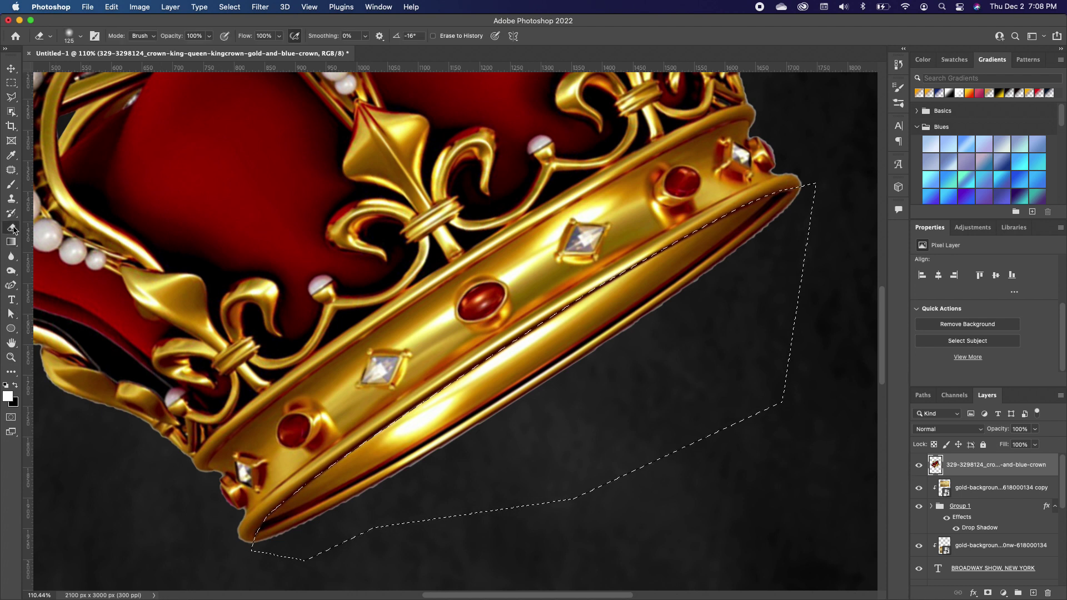
pyautogui.moveTo(393, 512)
pyautogui.mouseDown()
pyautogui.moveTo(370, 488)
pyautogui.moveTo(420, 438)
pyautogui.moveTo(297, 518)
pyautogui.moveTo(325, 481)
pyautogui.moveTo(691, 302)
pyautogui.moveTo(540, 399)
pyautogui.moveTo(572, 313)
pyautogui.moveTo(764, 237)
pyautogui.mouseUp()
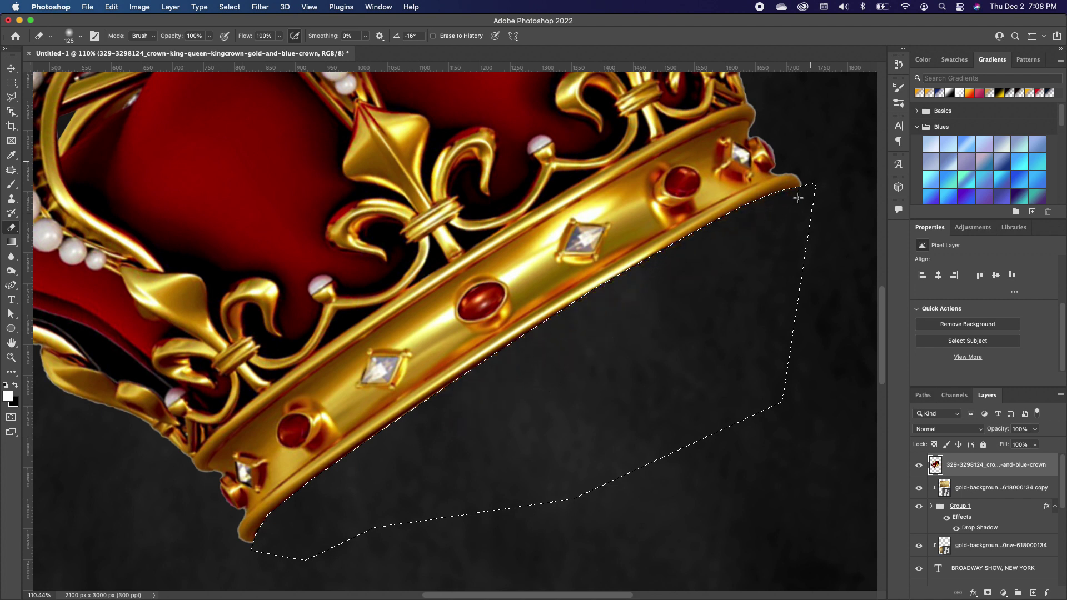
pyautogui.press('super+d')
# - Add a new empty layer above the crown layer
pyautogui.scroll(-6, 671, 318)
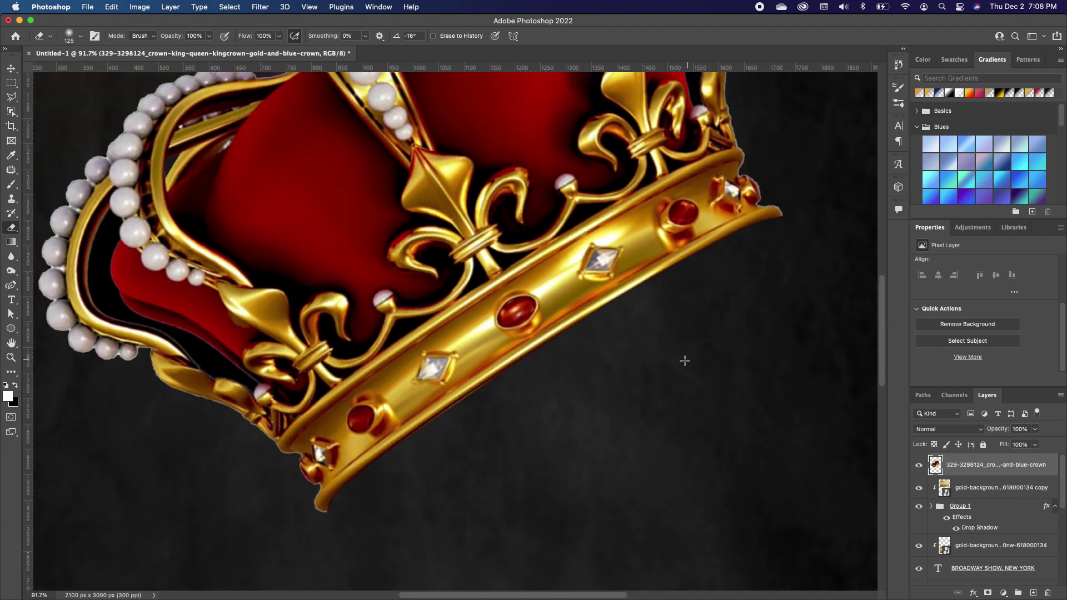
pyautogui.scroll(-3, 630, 365)
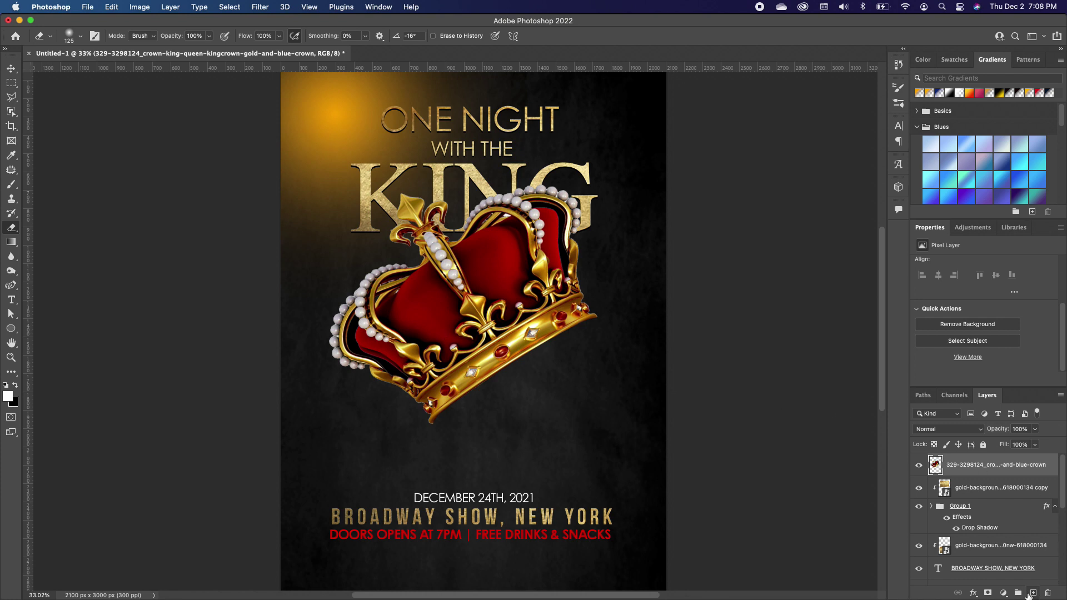
pyautogui.click(1033, 593)
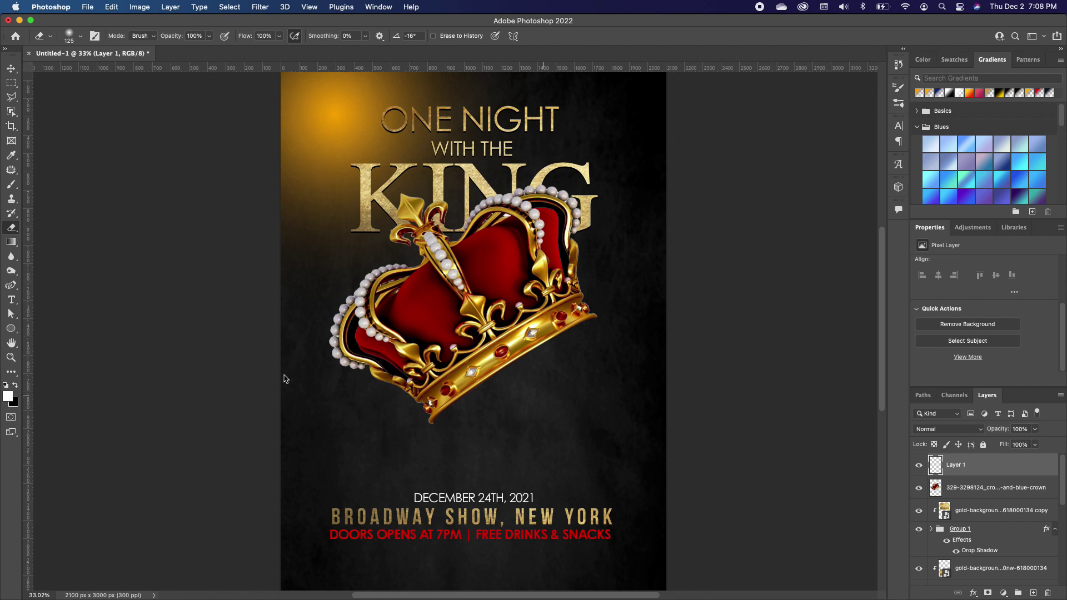
# - Paint a soft black spot with a 1300 px Brush and flatten it into a thin horizontal shadow below the crown
pyautogui.click(16, 385)
pyautogui.click(11, 184)
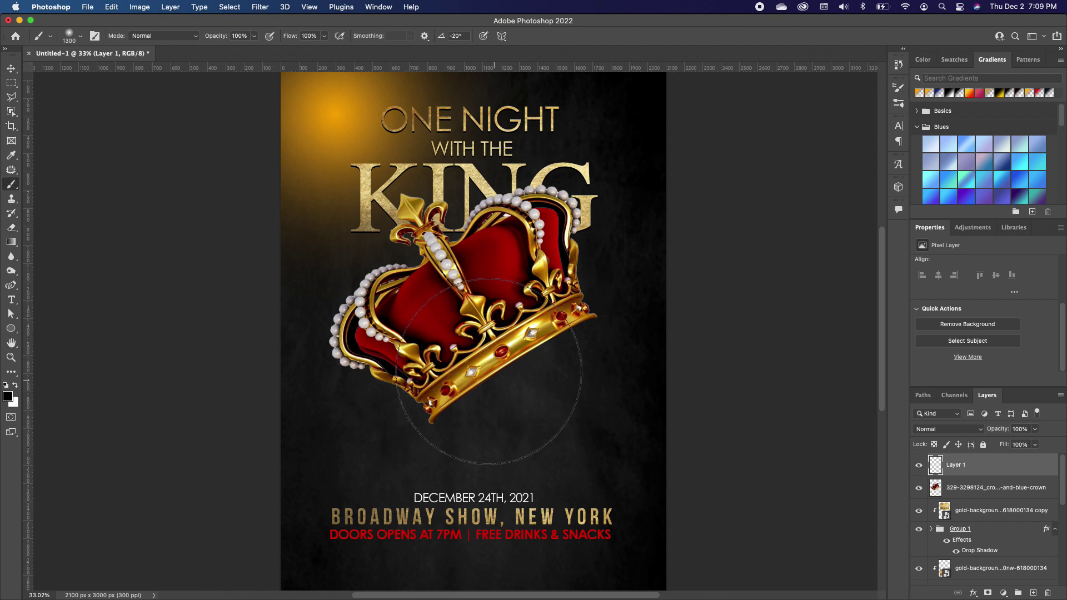
pyautogui.moveTo(480, 373)
pyautogui.mouseDown()
pyautogui.moveTo(414, 445)
pyautogui.moveTo(612, 342)
pyautogui.moveTo(384, 314)
pyautogui.mouseUp()
pyautogui.click(12, 68)
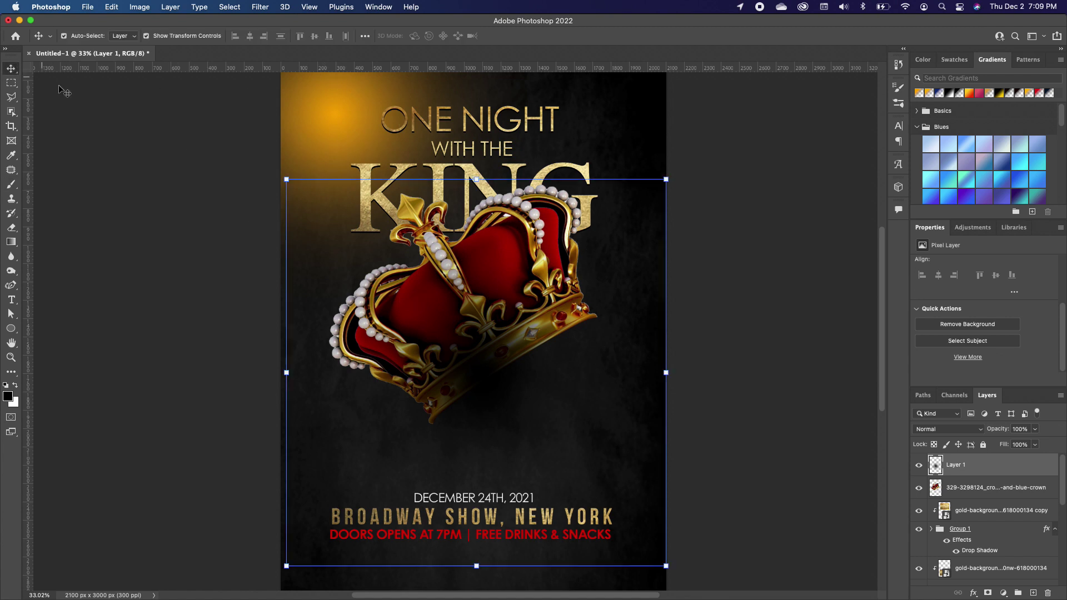
pyautogui.moveTo(476, 180); pyautogui.dragTo(498, 432)
pyautogui.press('Return')
pyautogui.click(806, 420)
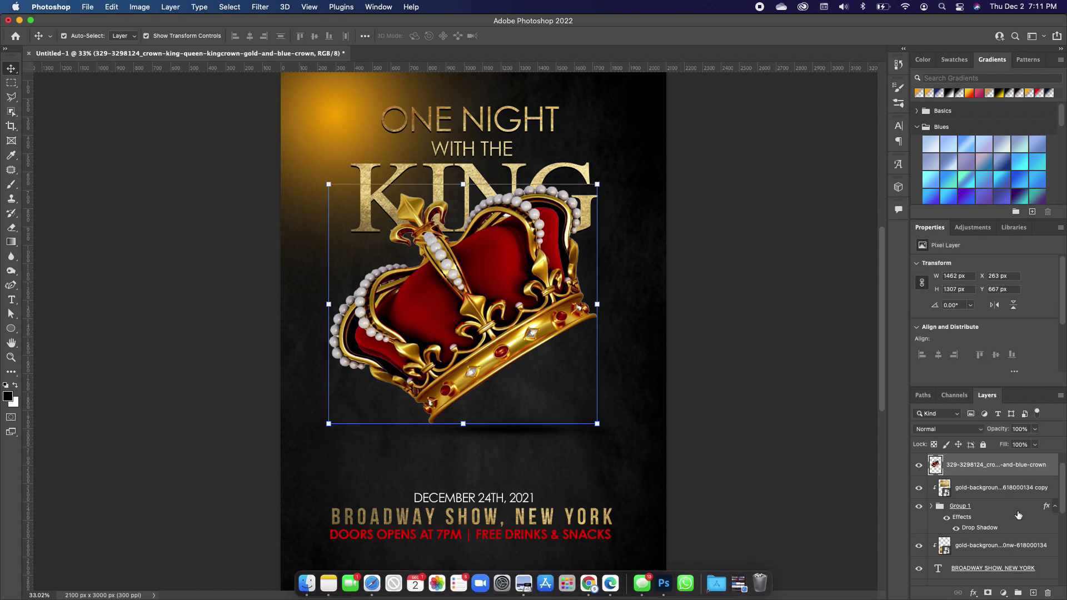
# - Add an Exposure adjustment clipped to the crown with exposure +1.33 and offset -0.0064
pyautogui.click(1004, 593)
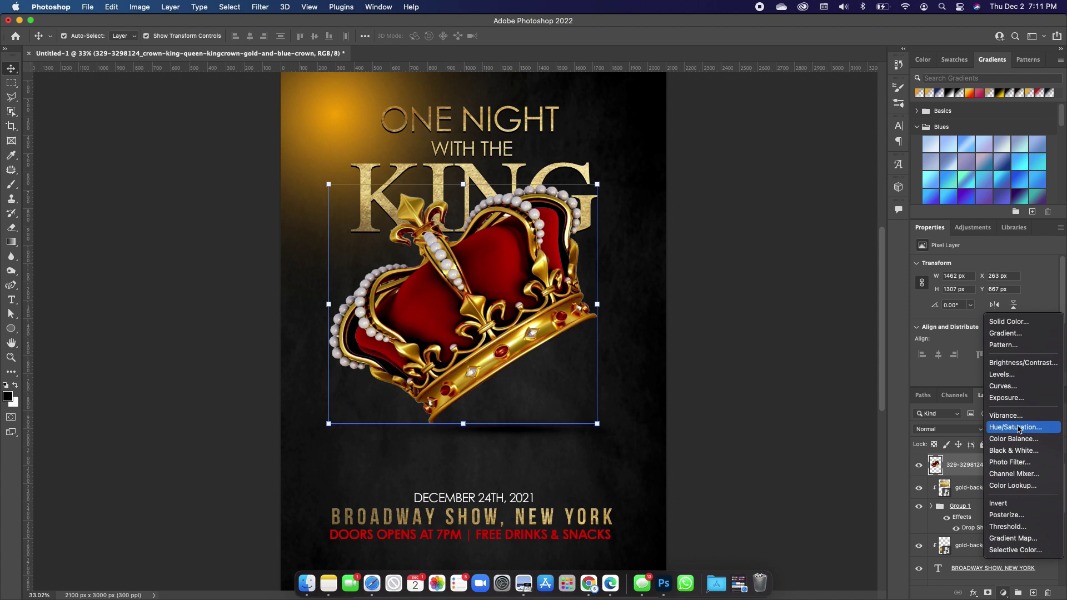
pyautogui.click(1007, 398)
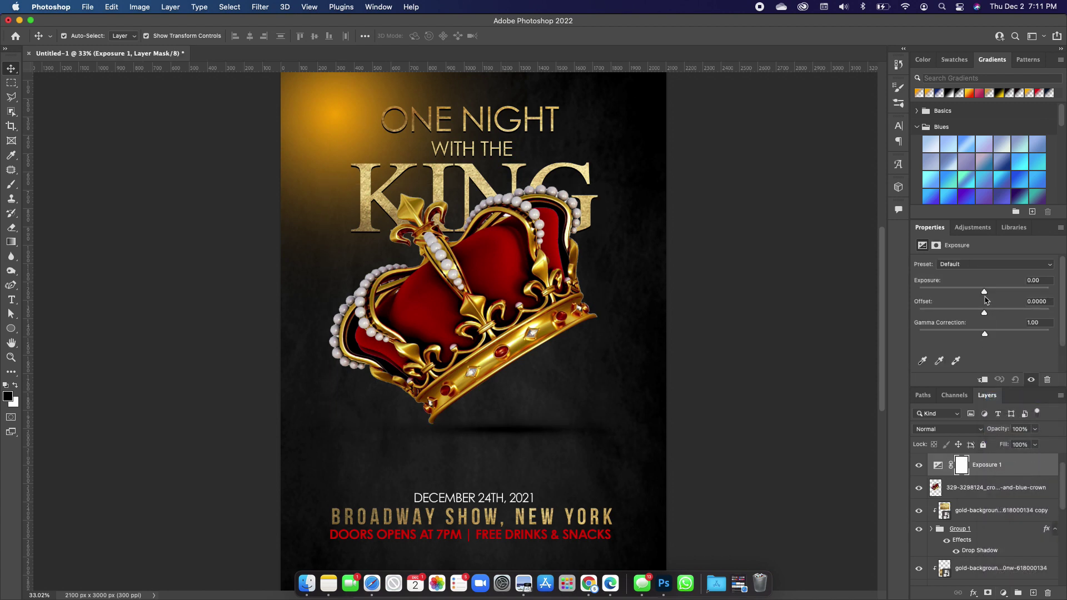
pyautogui.moveTo(984, 293)
pyautogui.mouseDown()
pyautogui.moveTo(1004, 293)
pyautogui.moveTo(984, 314)
pyautogui.mouseUp()
pyautogui.press('super+alt+g')
# - Invert the Exposure adjustment's layer mask to black so its effect is hidden
pyautogui.scroll(5, 482, 268)
pyautogui.press('b')
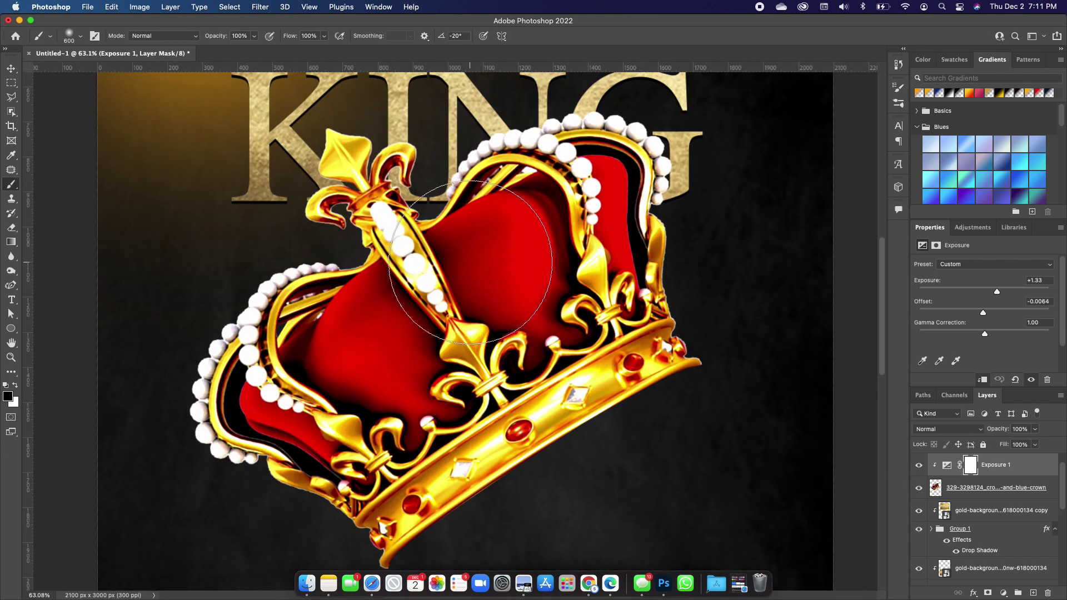
pyautogui.click(970, 466)
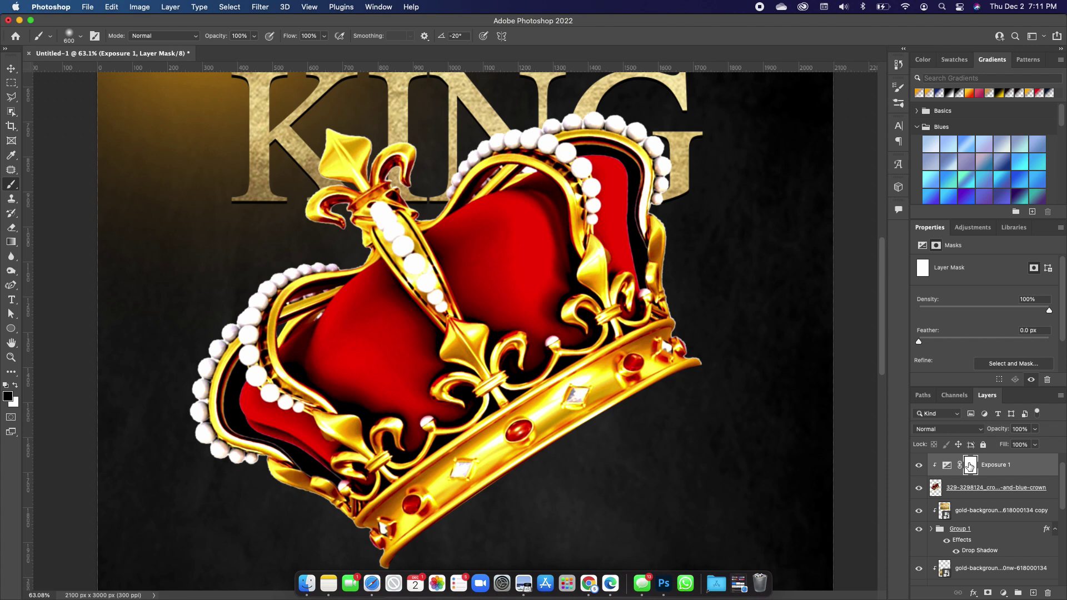
pyautogui.press('super+i')
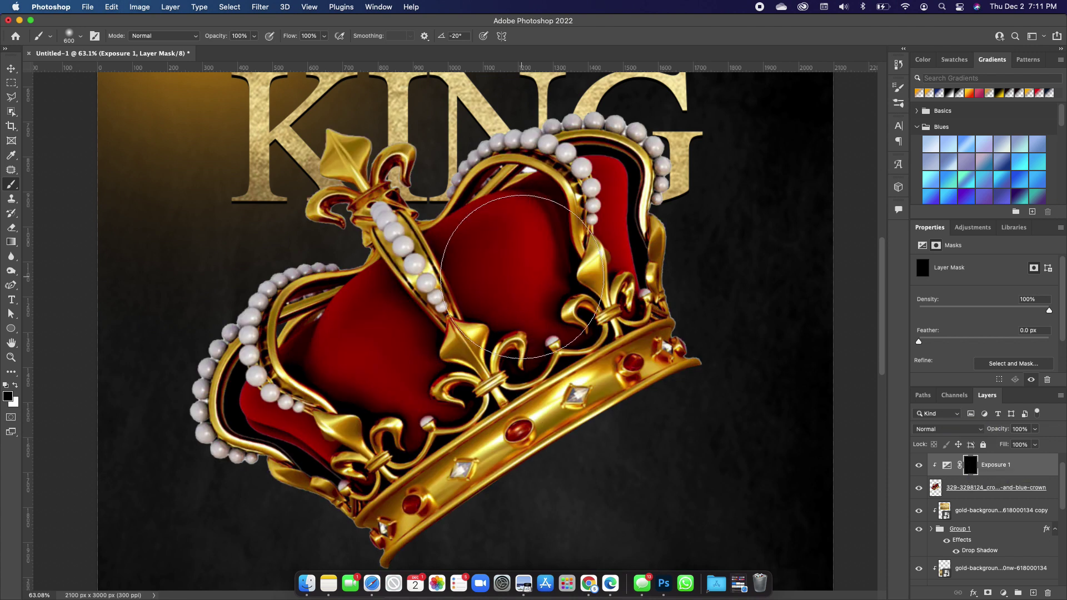
# - Paint white on the Exposure mask with a 300 px Brush over the crown's two large red velvet panels
pyautogui.press('[')
pyautogui.press('[')
pyautogui.press('[')
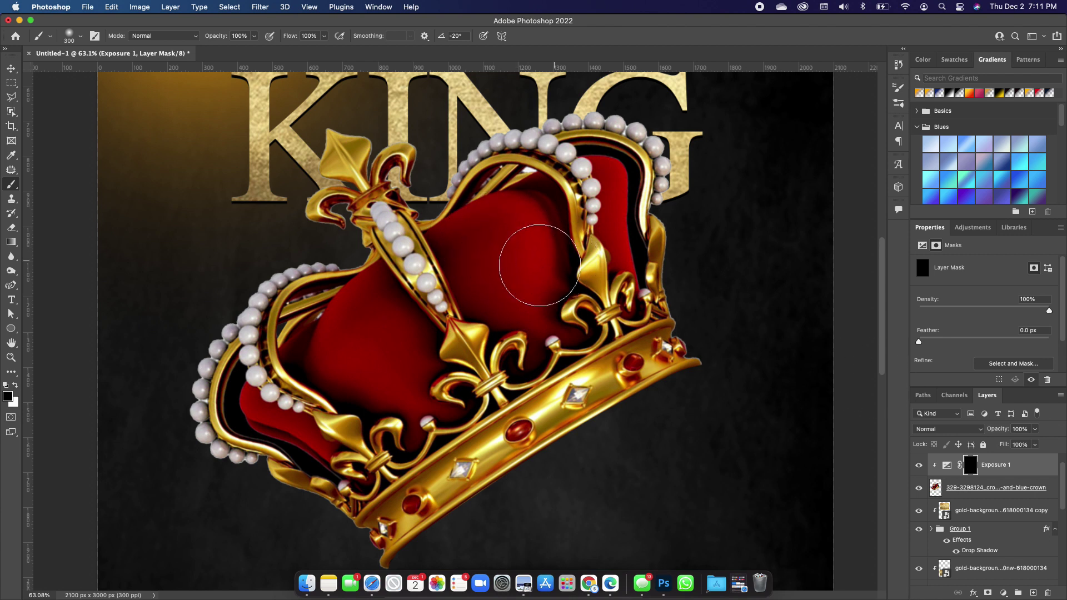
pyautogui.click(15, 385)
pyautogui.moveTo(503, 311)
pyautogui.mouseDown()
pyautogui.moveTo(512, 250)
pyautogui.moveTo(533, 280)
pyautogui.moveTo(510, 222)
pyautogui.moveTo(489, 238)
pyautogui.moveTo(522, 297)
pyautogui.moveTo(439, 300)
pyautogui.moveTo(350, 327)
pyautogui.moveTo(350, 341)
pyautogui.moveTo(397, 383)
pyautogui.moveTo(369, 305)
pyautogui.moveTo(353, 338)
pyautogui.moveTo(341, 336)
pyautogui.moveTo(343, 369)
pyautogui.mouseUp()
# - Reveal the exposure on the crown's smaller outer velvet panels and nearby central details using a smaller white Brush of 150 px
pyautogui.press('[')
pyautogui.press('[')
pyautogui.press('[')
pyautogui.press('[')
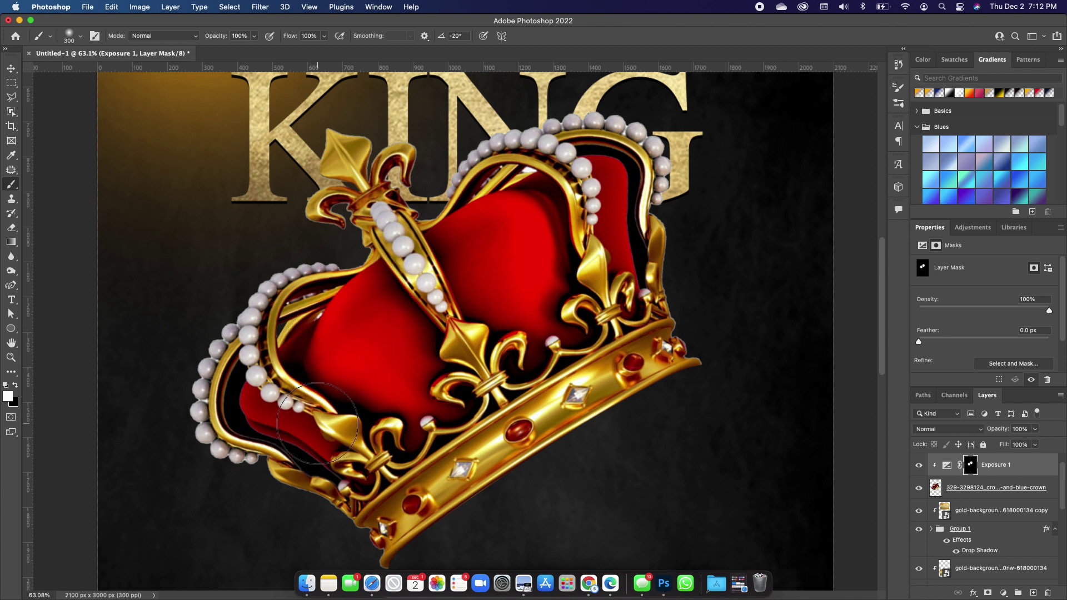
pyautogui.moveTo(289, 434)
pyautogui.mouseDown()
pyautogui.moveTo(253, 405)
pyautogui.moveTo(329, 455)
pyautogui.mouseUp()
pyautogui.moveTo(619, 215)
pyautogui.mouseDown()
pyautogui.moveTo(639, 273)
pyautogui.moveTo(611, 184)
pyautogui.moveTo(588, 153)
pyautogui.moveTo(592, 222)
pyautogui.moveTo(639, 266)
pyautogui.moveTo(632, 189)
pyautogui.mouseUp()
pyautogui.moveTo(540, 240)
pyautogui.mouseDown()
pyautogui.moveTo(543, 193)
pyautogui.moveTo(477, 197)
pyautogui.moveTo(457, 283)
pyautogui.moveTo(573, 334)
pyautogui.moveTo(533, 328)
pyautogui.moveTo(519, 362)
pyautogui.moveTo(429, 411)
pyautogui.moveTo(400, 445)
pyautogui.moveTo(495, 369)
pyautogui.mouseUp()
pyautogui.hscroll(1, 494, 370)
pyautogui.scroll(-8, 495, 370)
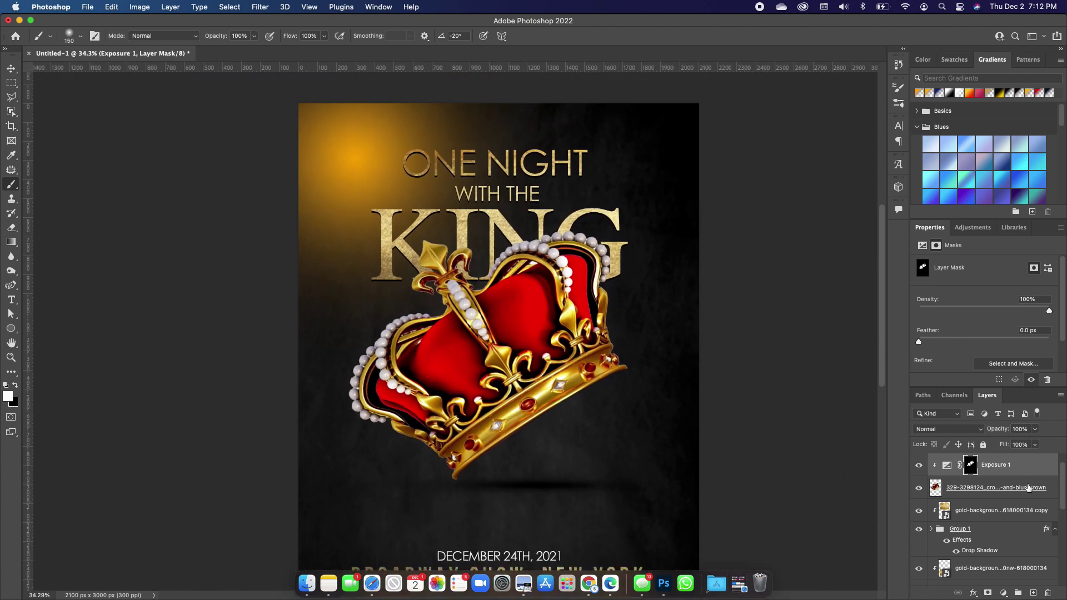
# - Add a Curves adjustment clipped to the crown, shaping an S-curve that deepens shadows and lifts highlights
pyautogui.click(1003, 593)
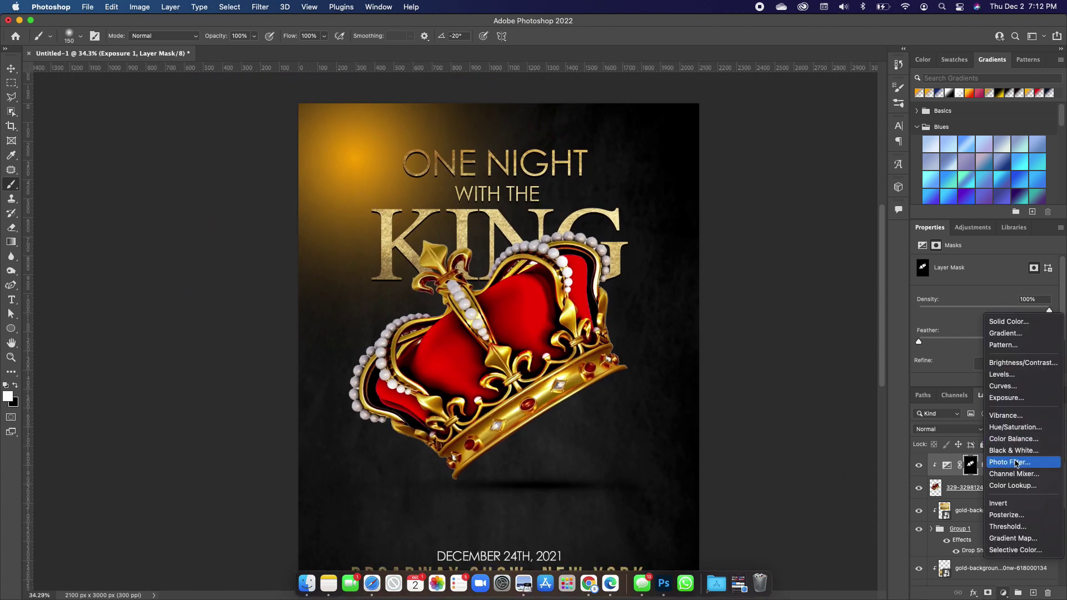
pyautogui.click(1014, 390)
pyautogui.moveTo(994, 346); pyautogui.dragTo(1017, 331)
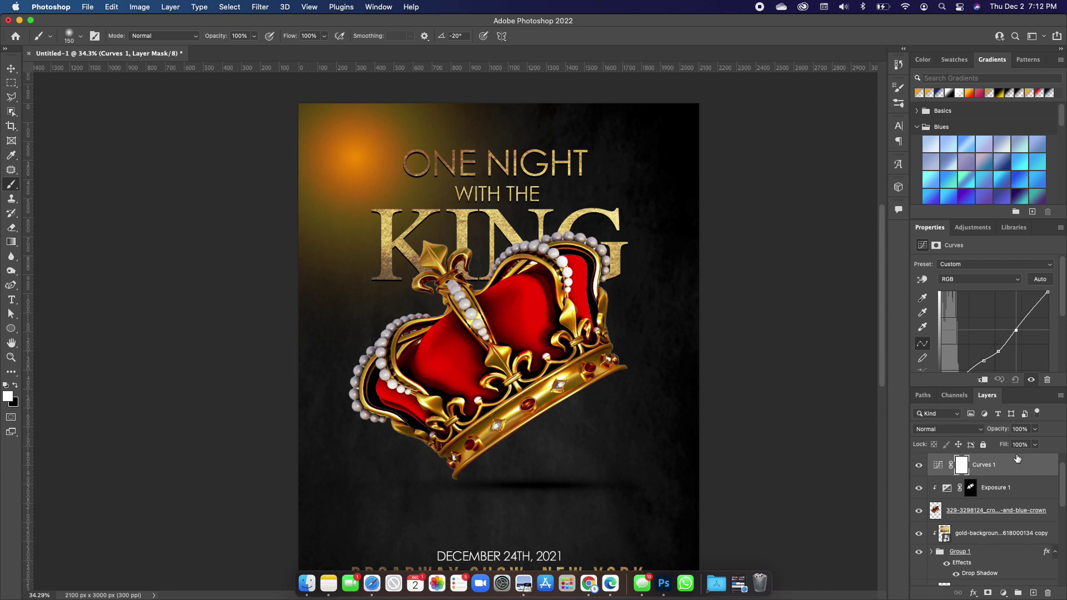
pyautogui.keyDown('alt'); pyautogui.click(948, 476); pyautogui.keyUp('alt')
pyautogui.moveTo(1008, 343); pyautogui.dragTo(1024, 311)
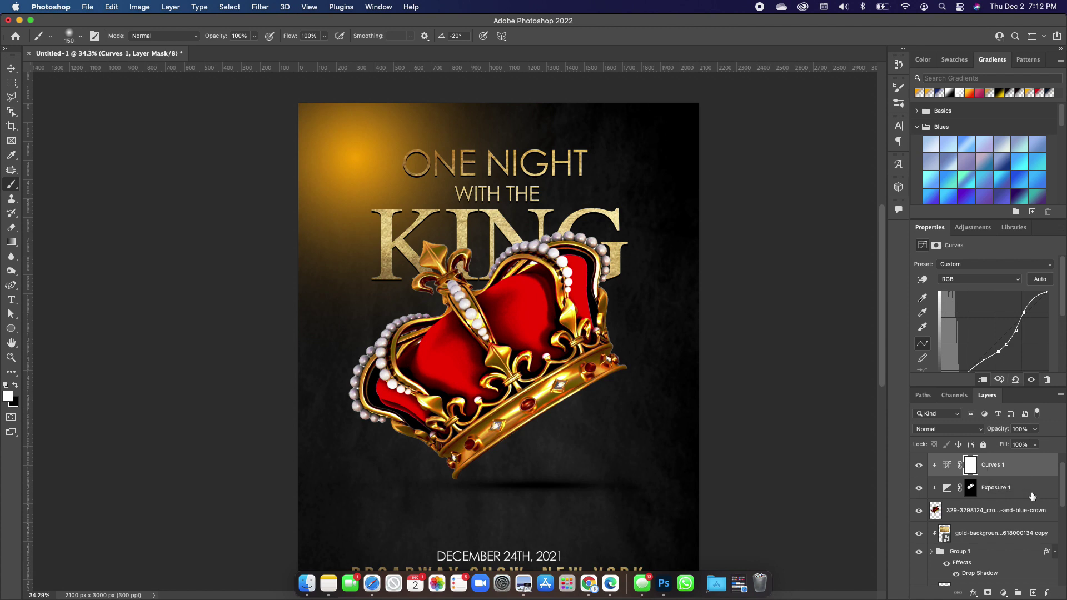
# - Add a Color Lookup adjustment with the HorrorBlue.3DL preset and clip it to the crown
pyautogui.click(1004, 593)
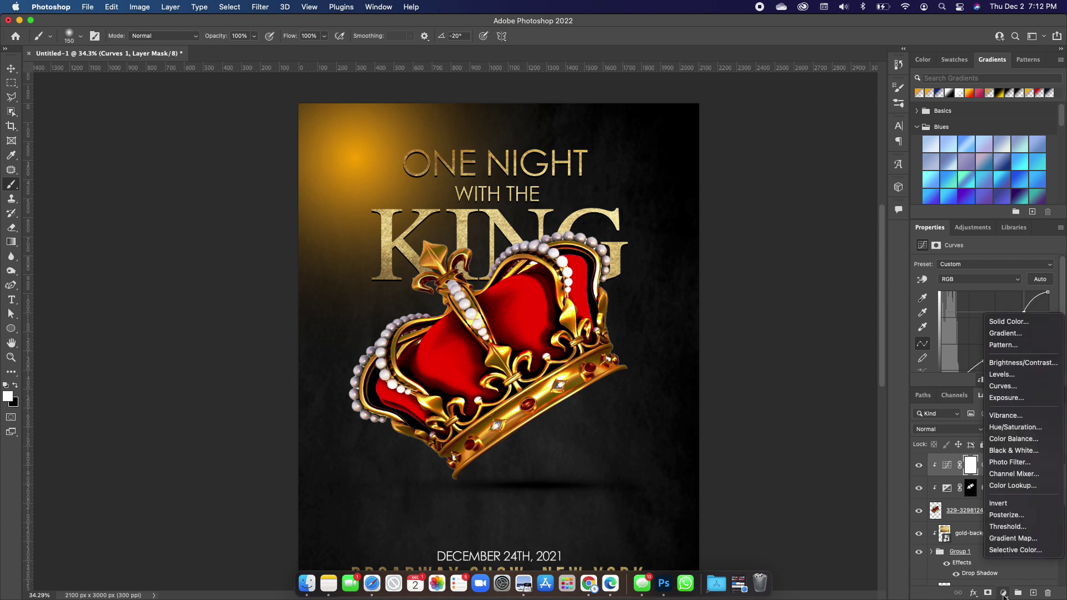
pyautogui.click(1010, 486)
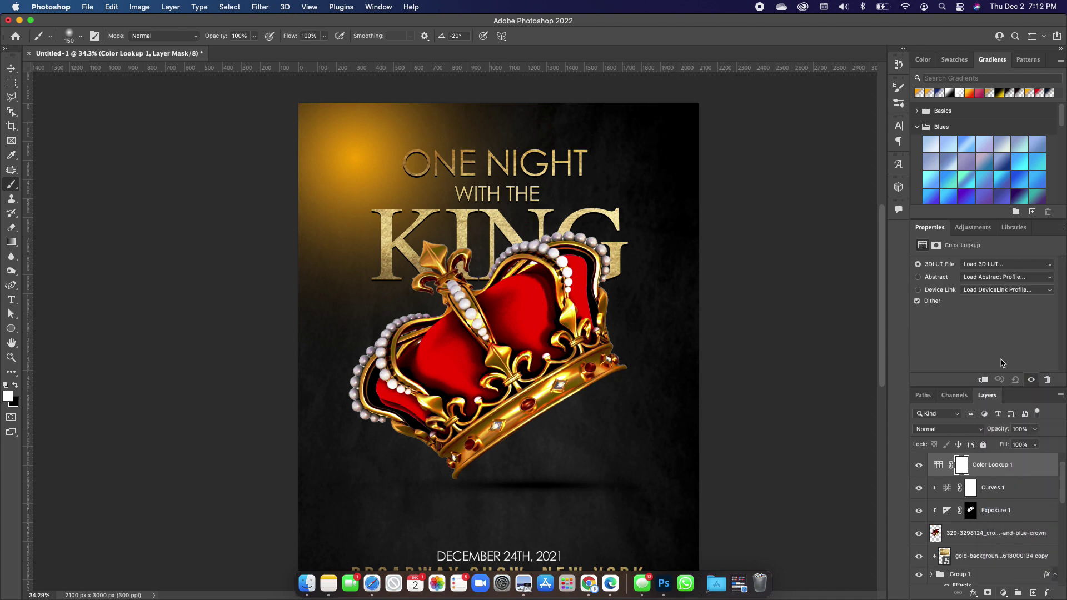
pyautogui.click(994, 264)
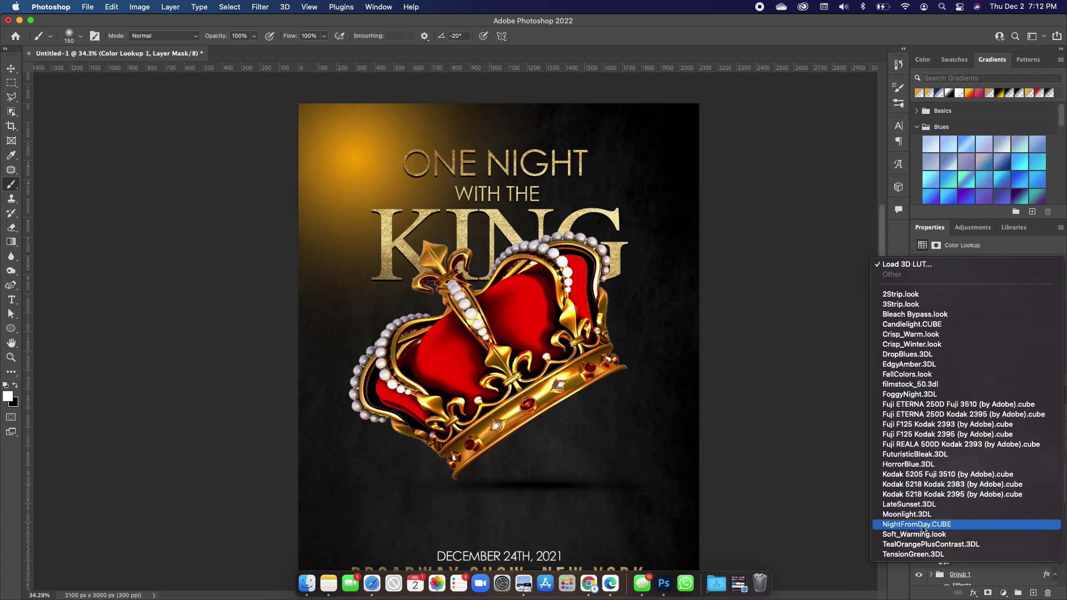
pyautogui.click(919, 466)
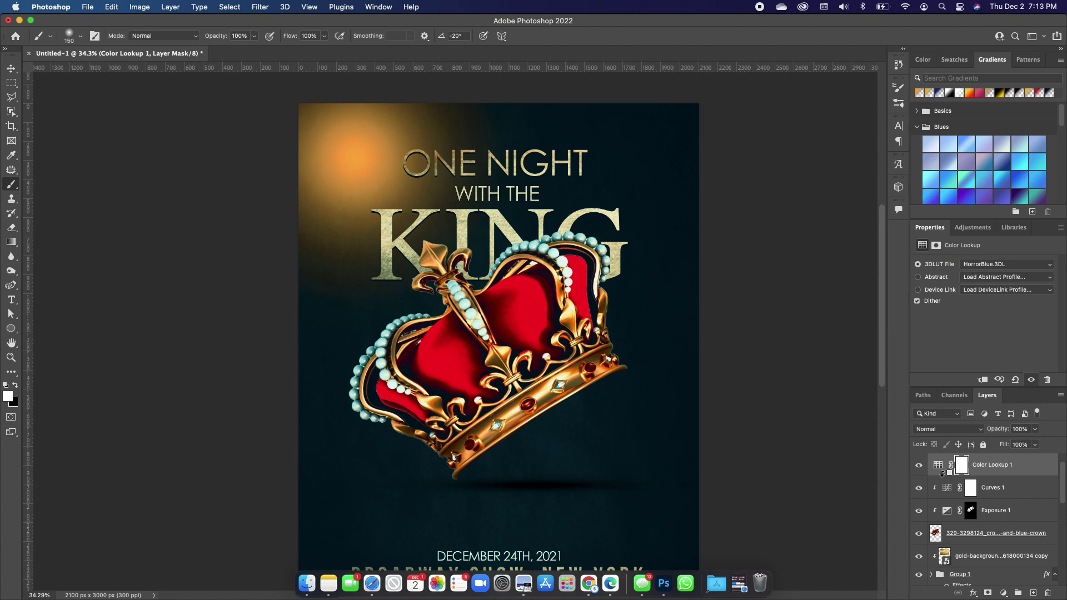
pyautogui.keyDown('alt'); pyautogui.click(942, 472); pyautogui.keyUp('alt')
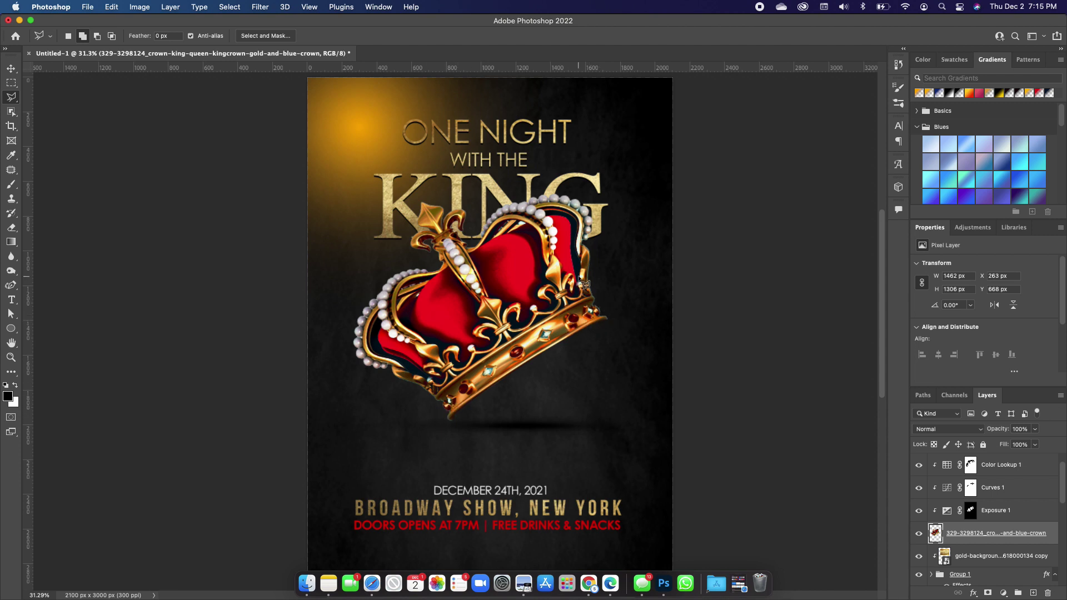
# - Add a new layer above the shadow layer and set the Brush flow to 31%
pyautogui.press('super+shift+alt+n')
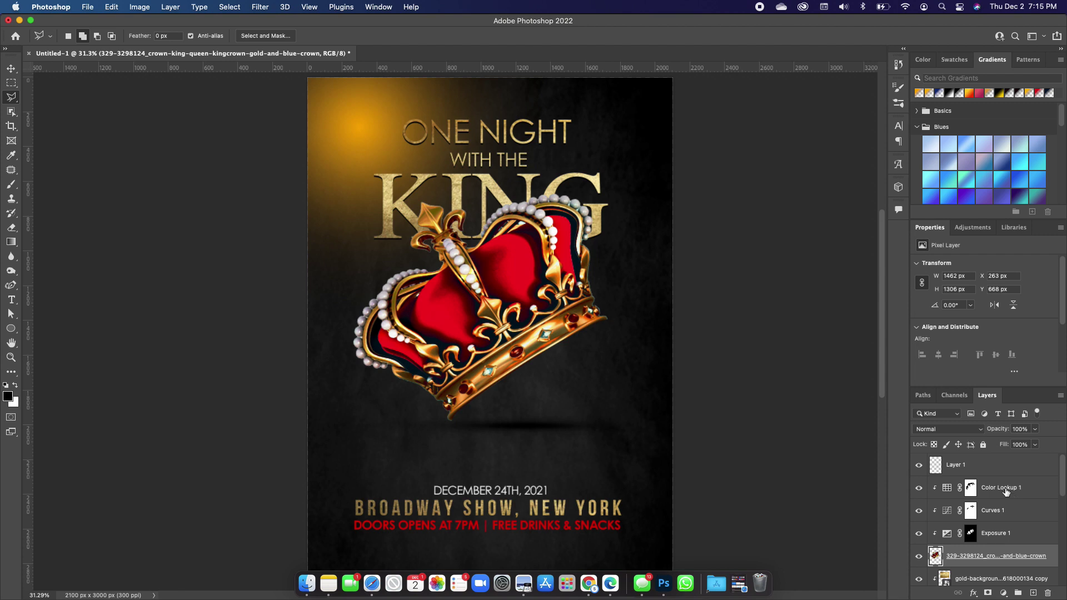
pyautogui.click(1009, 464)
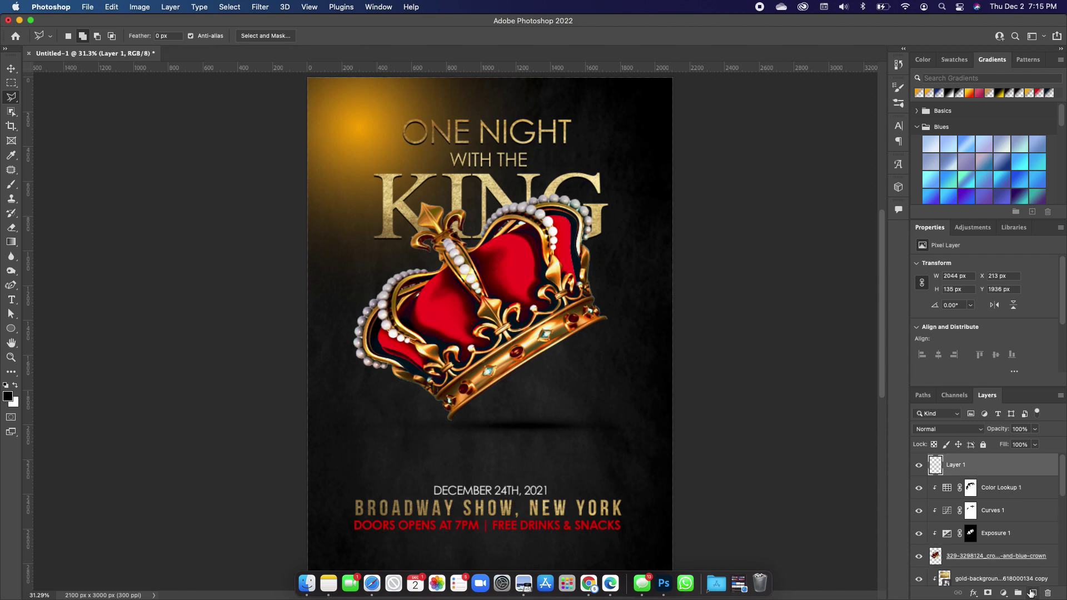
pyautogui.click(1031, 593)
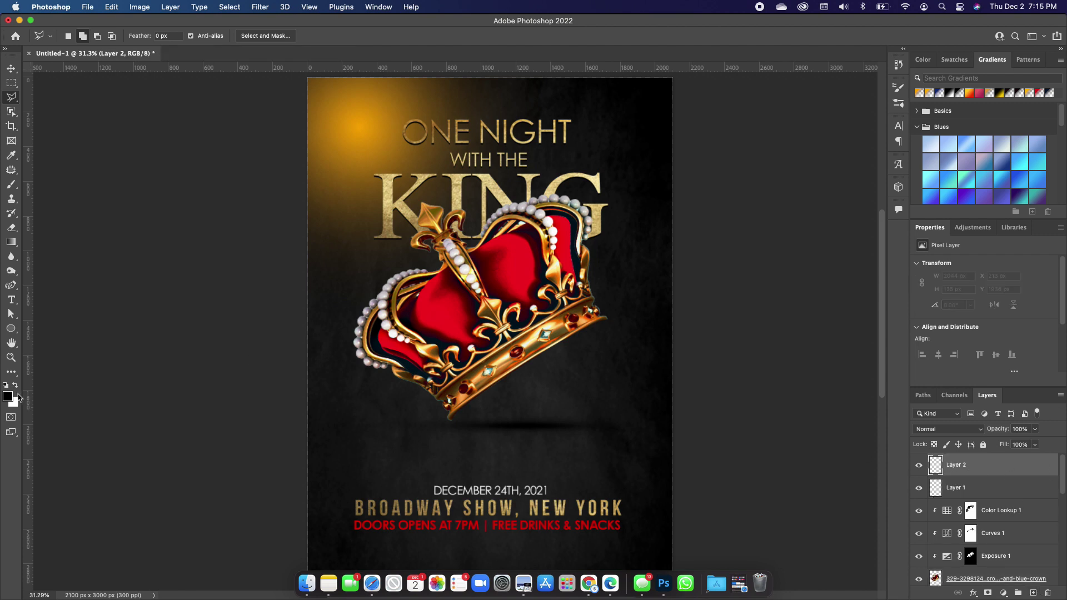
pyautogui.click(11, 185)
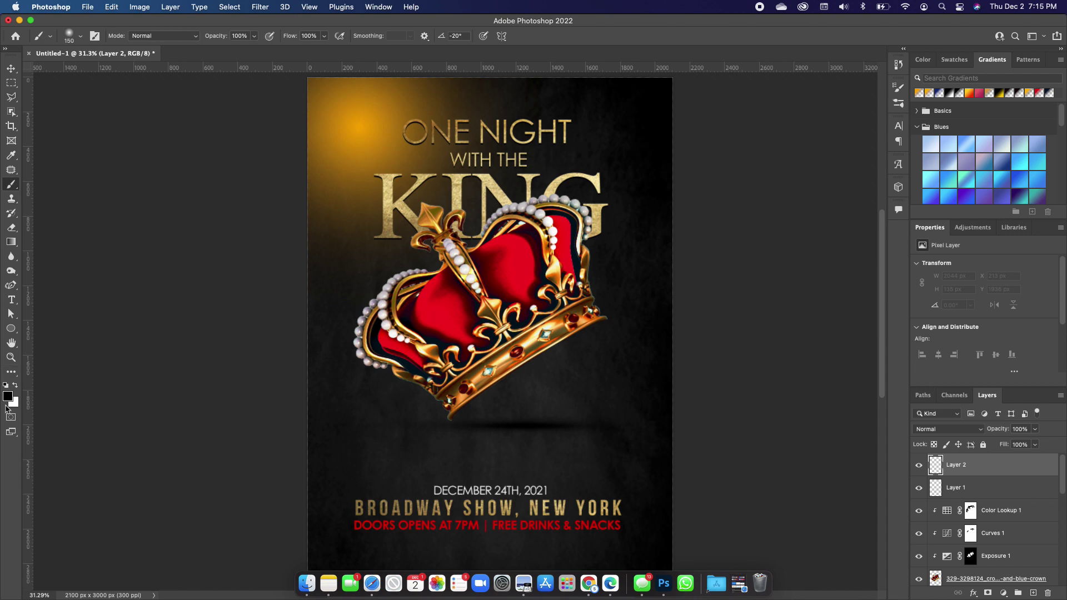
pyautogui.click(324, 36)
pyautogui.moveTo(323, 50); pyautogui.dragTo(289, 50)
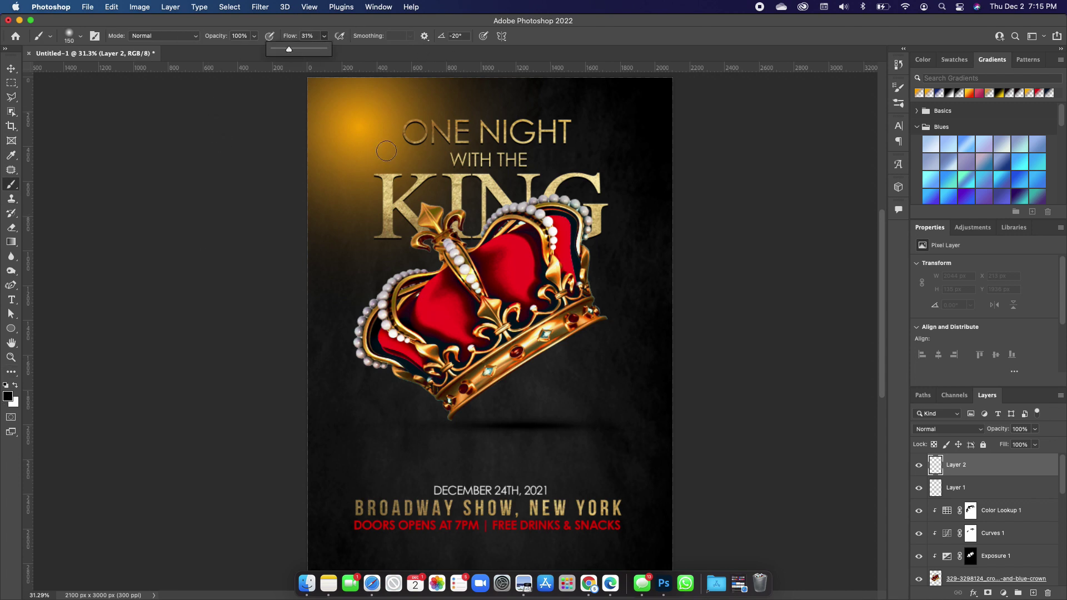
# - Shade the crown's lower tip, the gold band's underside and the crown's right side with soft black strokes using a Brush up to 200 px
pyautogui.click(447, 411)
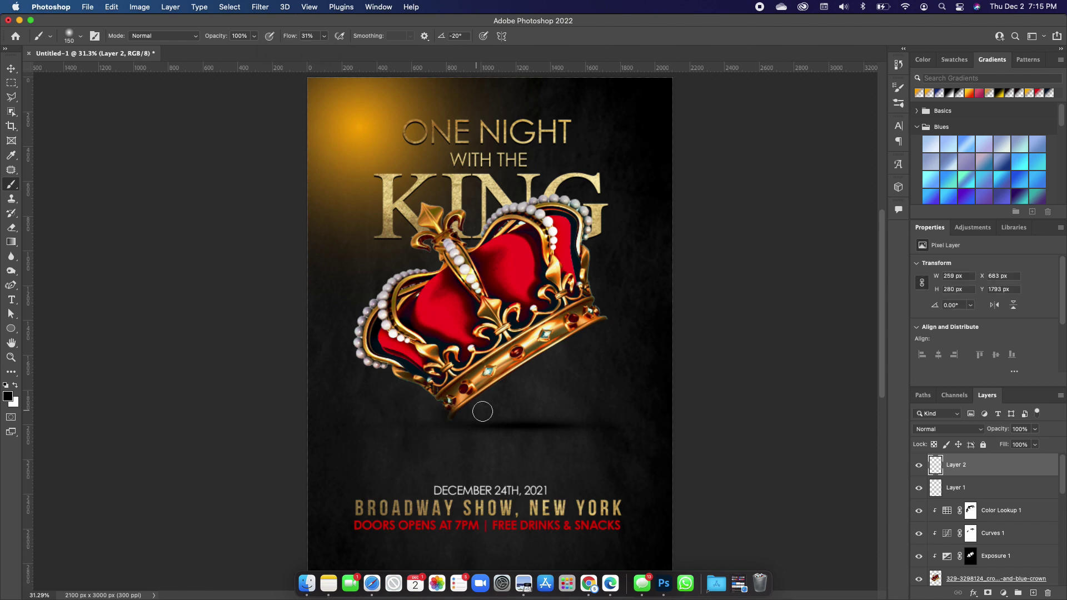
pyautogui.scroll(5, 443, 402)
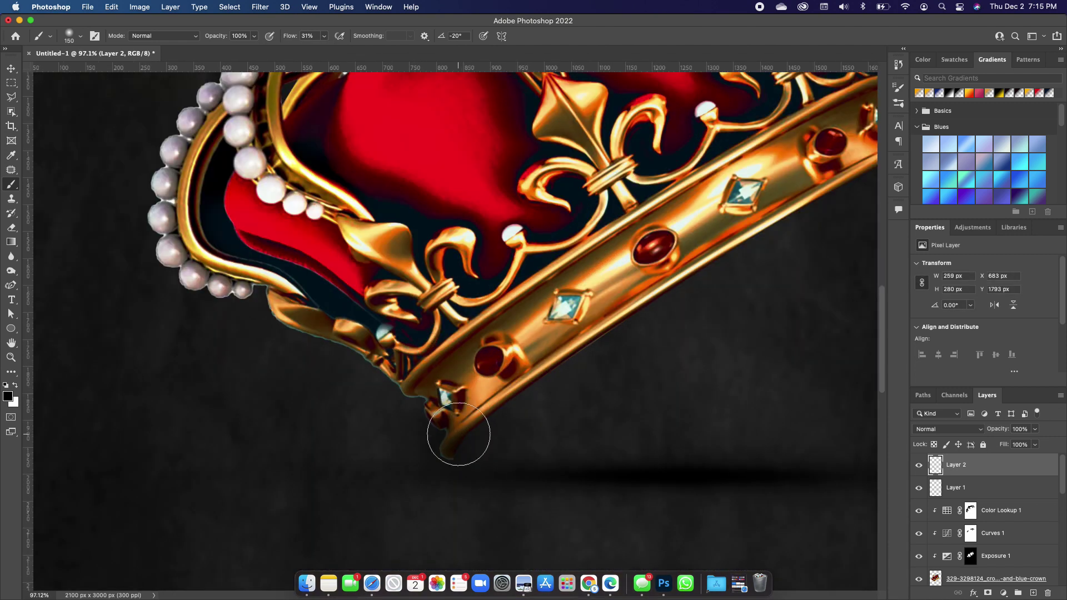
pyautogui.press(']')
pyautogui.click(463, 426)
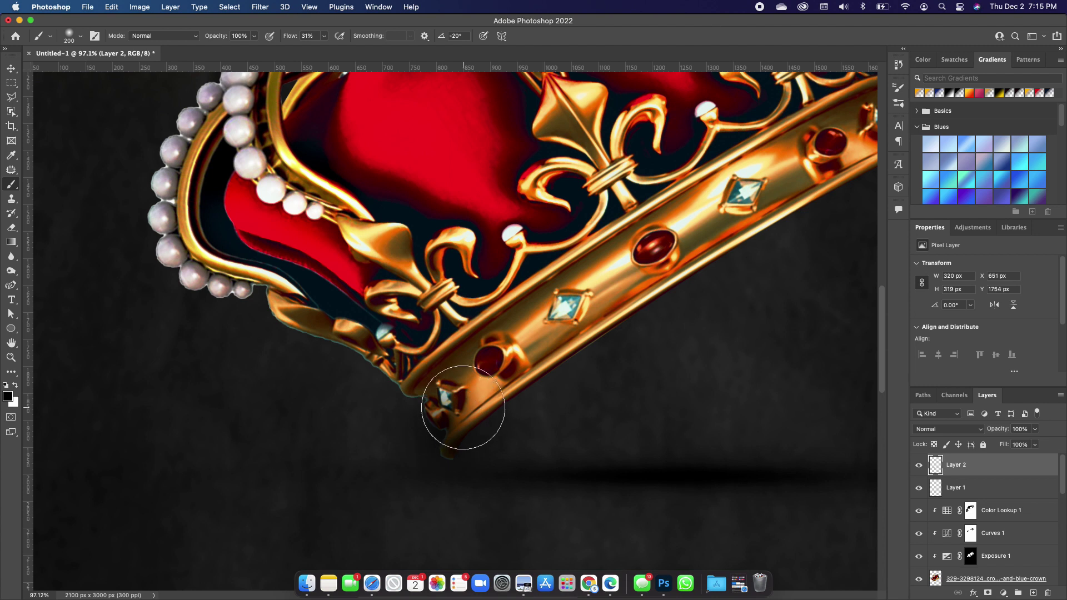
pyautogui.scroll(-3, 464, 440)
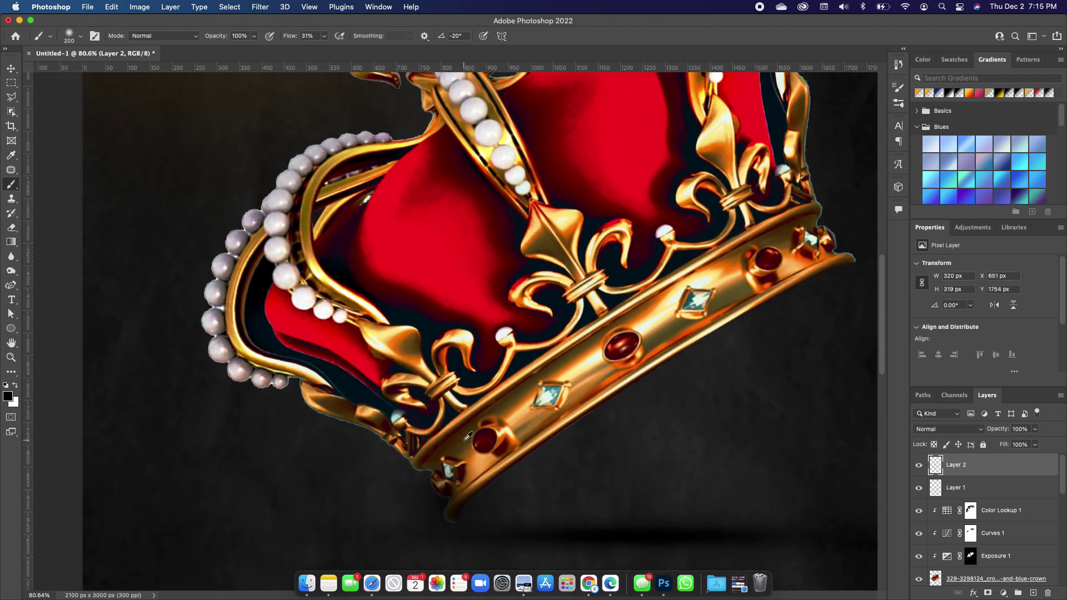
pyautogui.moveTo(731, 341)
pyautogui.mouseDown()
pyautogui.moveTo(781, 291)
pyautogui.moveTo(719, 321)
pyautogui.moveTo(588, 419)
pyautogui.moveTo(543, 432)
pyautogui.moveTo(464, 507)
pyautogui.moveTo(403, 453)
pyautogui.moveTo(356, 431)
pyautogui.moveTo(452, 422)
pyautogui.mouseUp()
pyautogui.moveTo(782, 144)
pyautogui.mouseDown()
pyautogui.moveTo(758, 150)
pyautogui.moveTo(753, 182)
pyautogui.moveTo(747, 109)
pyautogui.moveTo(774, 201)
pyautogui.moveTo(758, 242)
pyautogui.mouseUp()
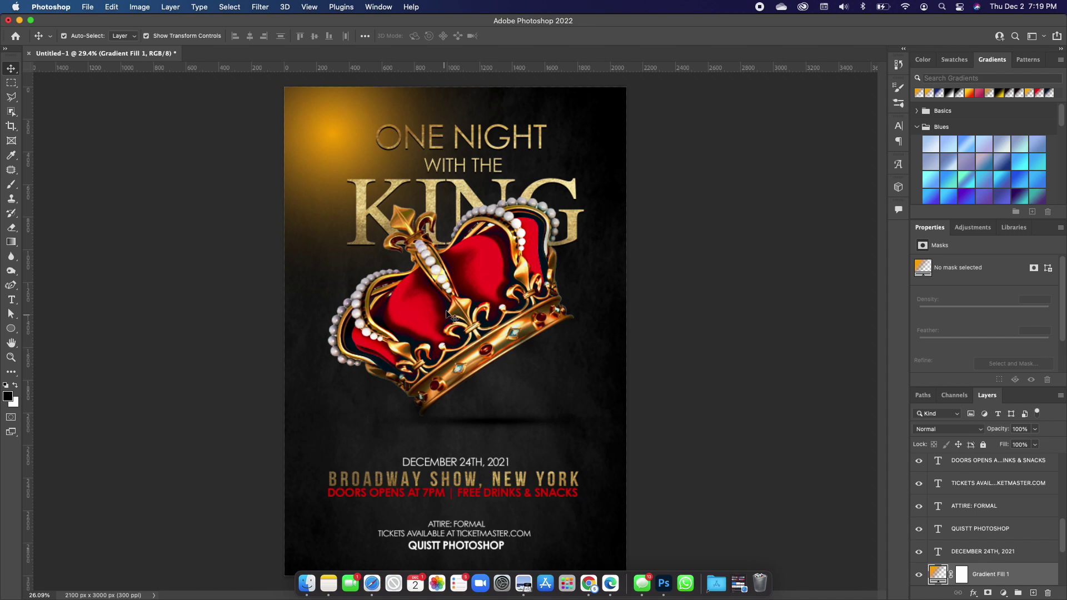
# - Add a new empty layer above the crown's shading layer
pyautogui.click(489, 300)
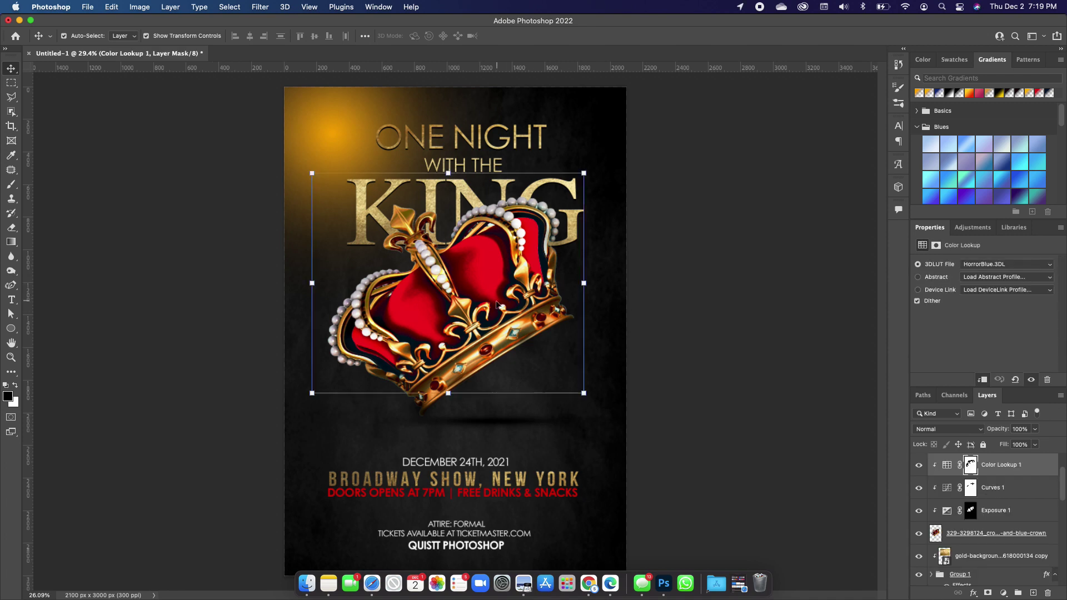
pyautogui.scroll(2, 1007, 516)
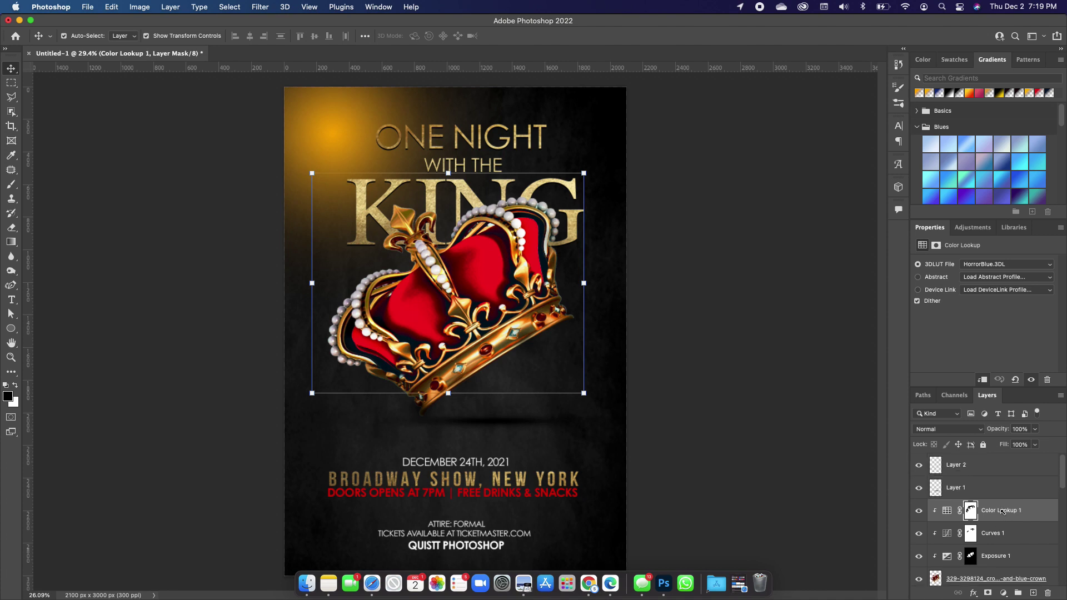
pyautogui.click(1004, 471)
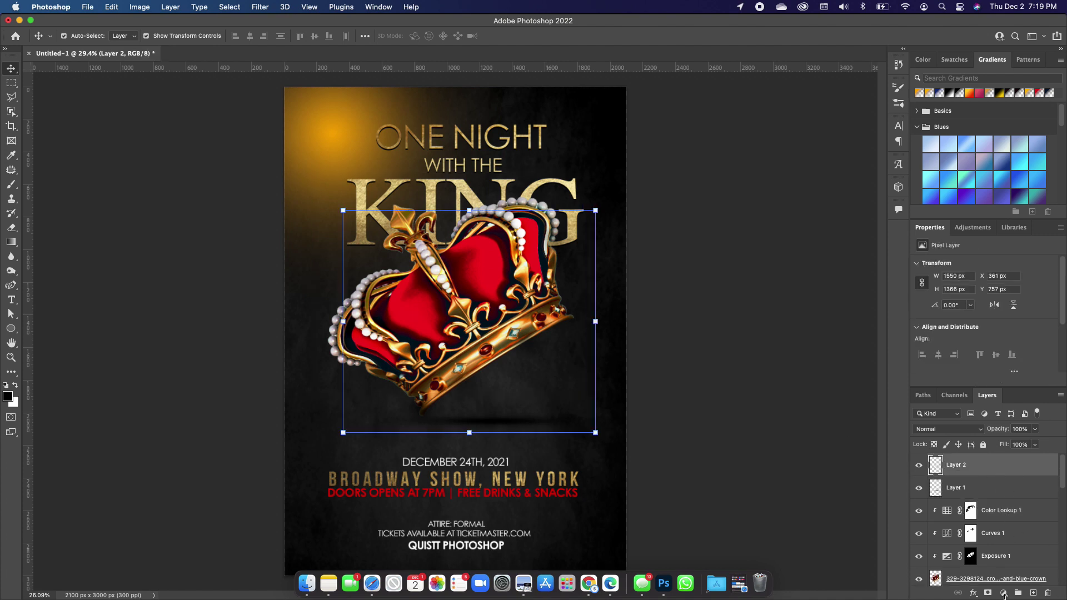
pyautogui.click(1033, 593)
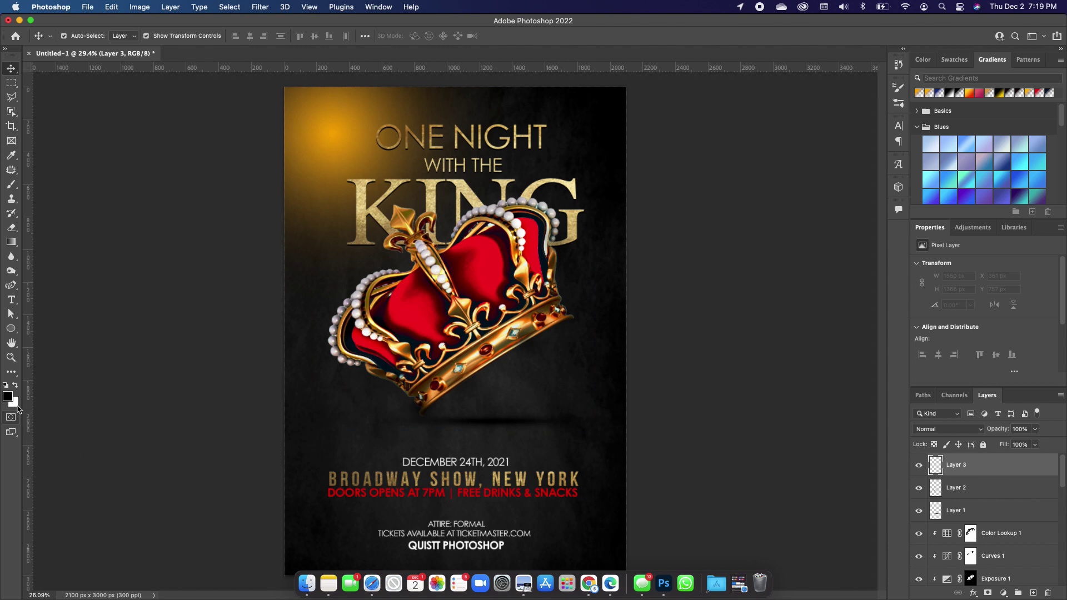
# - Set the foreground color to orange #fbaa09 by sampling the glow in the poster's upper-left corner
pyautogui.click(8, 396)
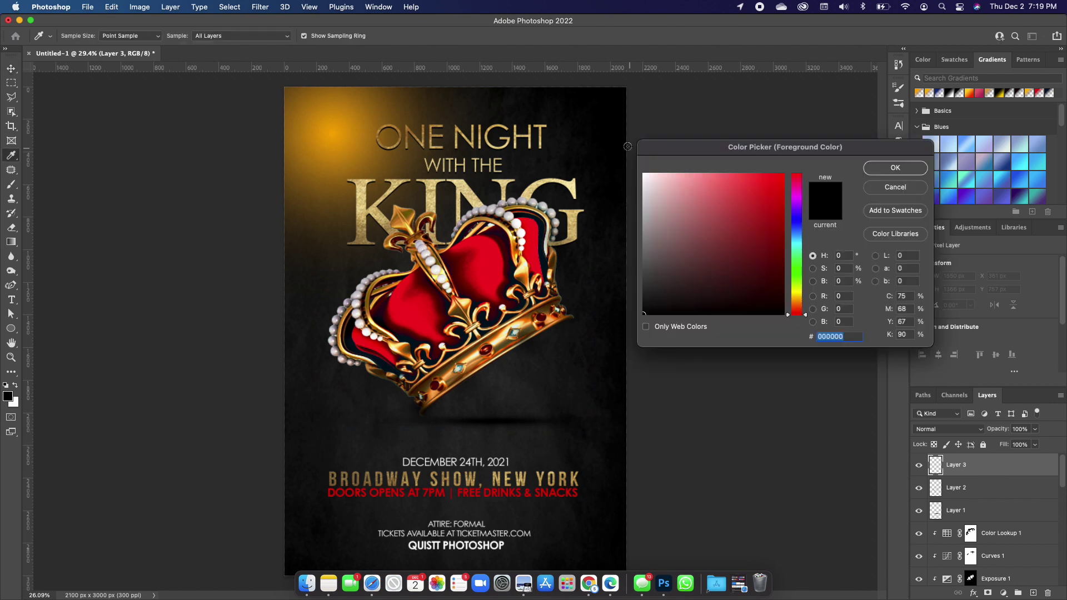
pyautogui.click(338, 105)
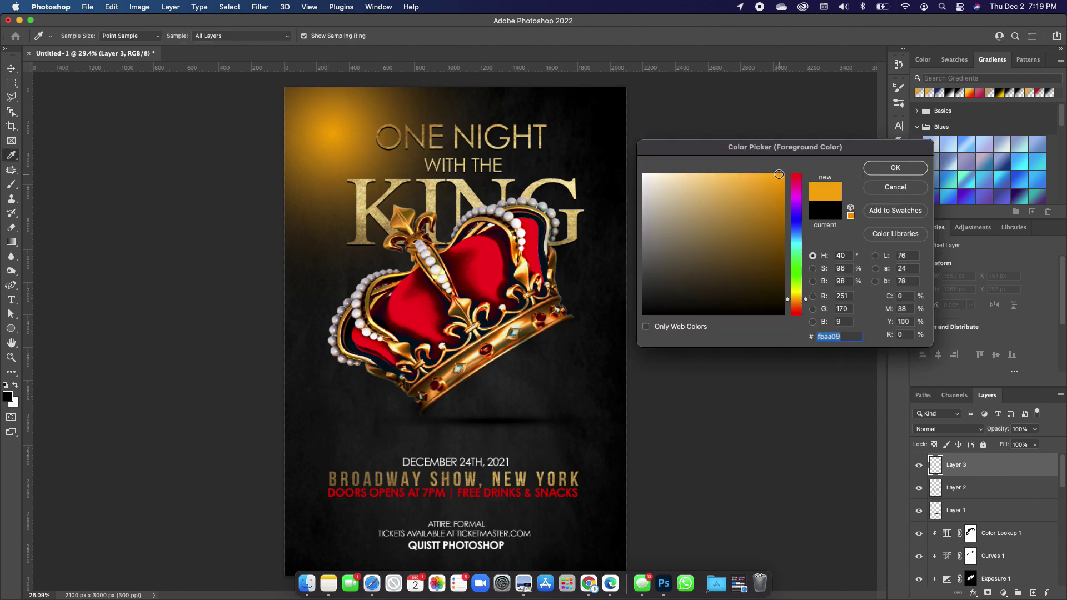
pyautogui.click(896, 167)
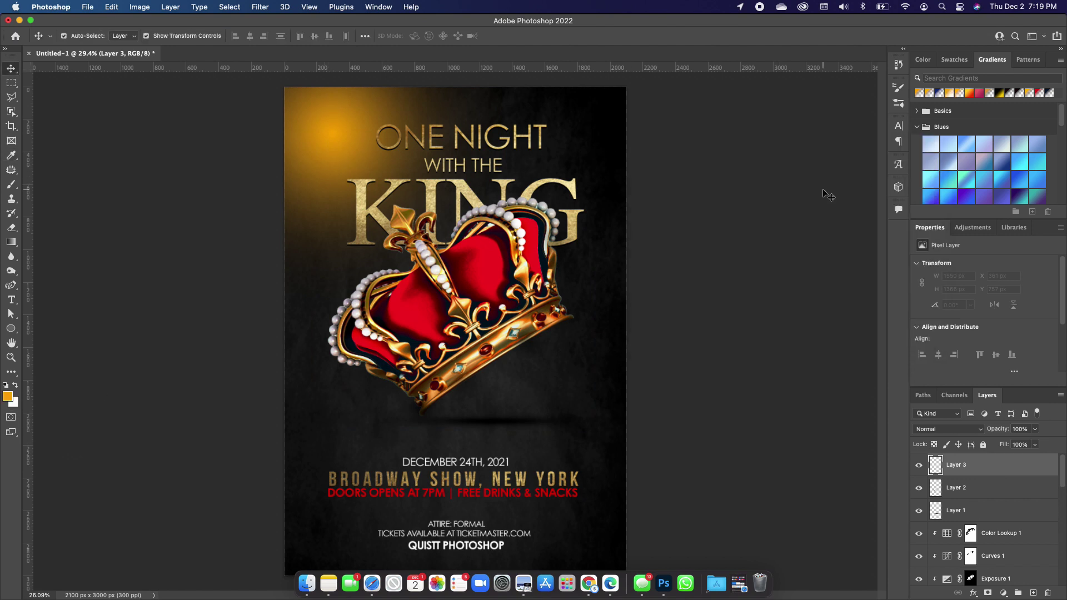
# - Paint a soft orange glow over the left half of the crown on Layer 3 with a 1200 px Brush
pyautogui.click(11, 185)
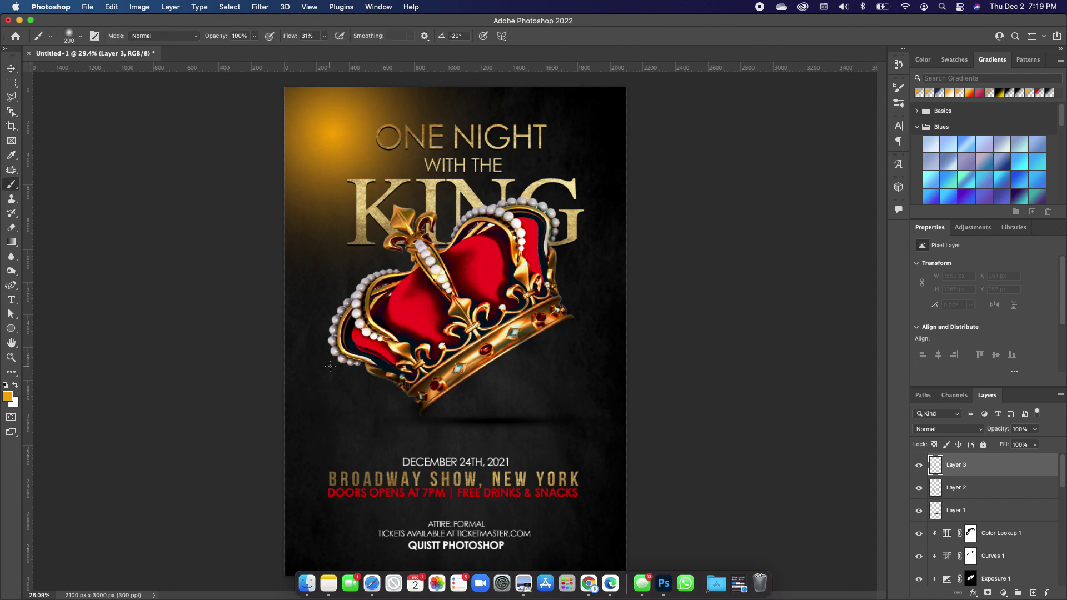
pyautogui.press(']')
pyautogui.press(']')
pyautogui.press(']')
pyautogui.press(']')
pyautogui.press(']')
pyautogui.press(']')
pyautogui.press(']')
pyautogui.press(']')
pyautogui.press(']')
pyautogui.press(']')
pyautogui.press(']')
pyautogui.click(395, 327)
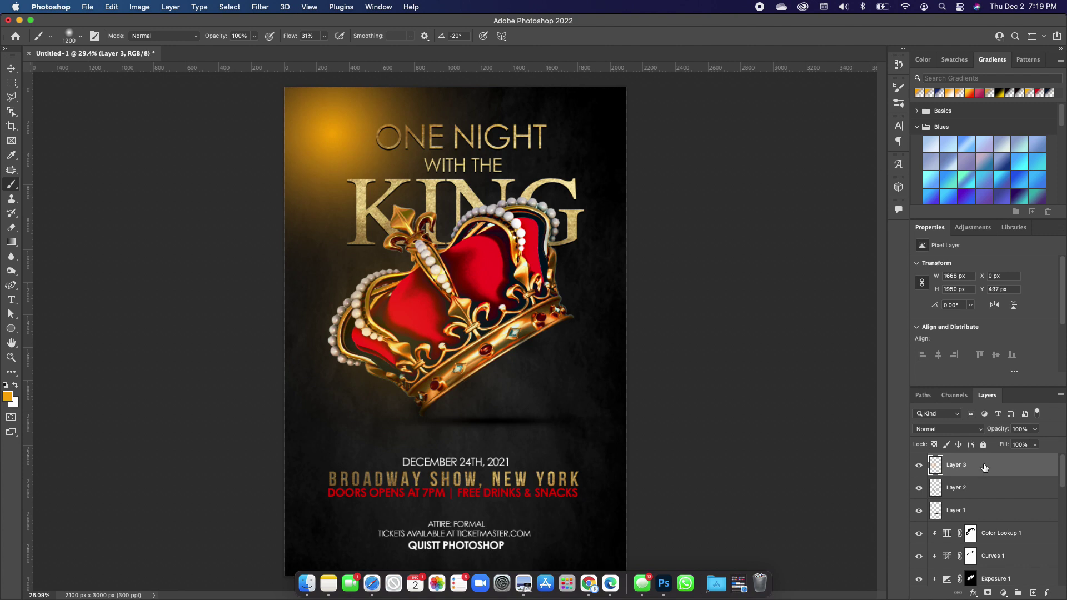
# - Move Layer 3 directly beneath the crown layer and add another orange glow behind the crown's top ornament with an 800 px Brush
pyautogui.moveTo(985, 466)
pyautogui.mouseDown()
pyautogui.moveTo(974, 581)
pyautogui.moveTo(970, 529)
pyautogui.mouseUp()
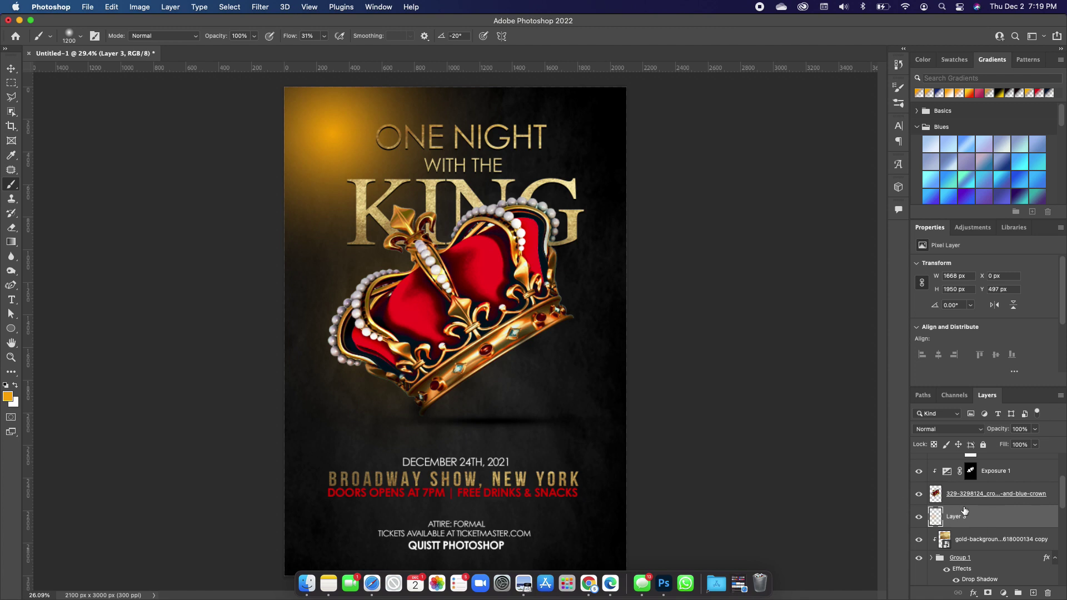
pyautogui.press('[')
pyautogui.press('[')
pyautogui.press('[')
pyautogui.press('[')
pyautogui.click(420, 241)
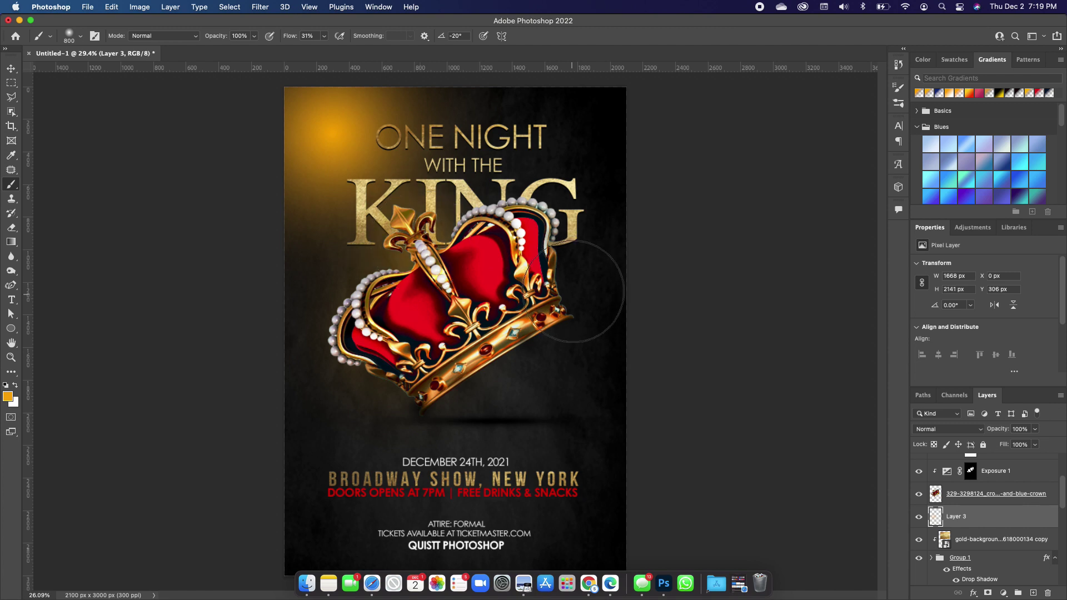
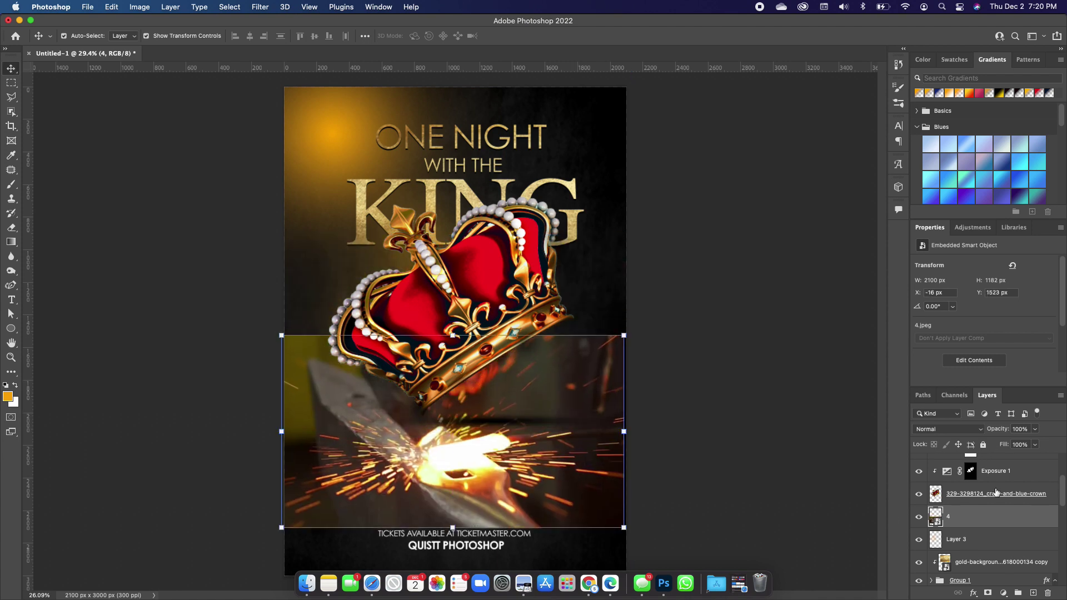
# - Bring the sparks image layer 4 to the top of the layer stack and place it over the crown, rotated 43.20°
pyautogui.moveTo(993, 521); pyautogui.dragTo(970, 446)
pyautogui.moveTo(583, 470); pyautogui.dragTo(520, 331)
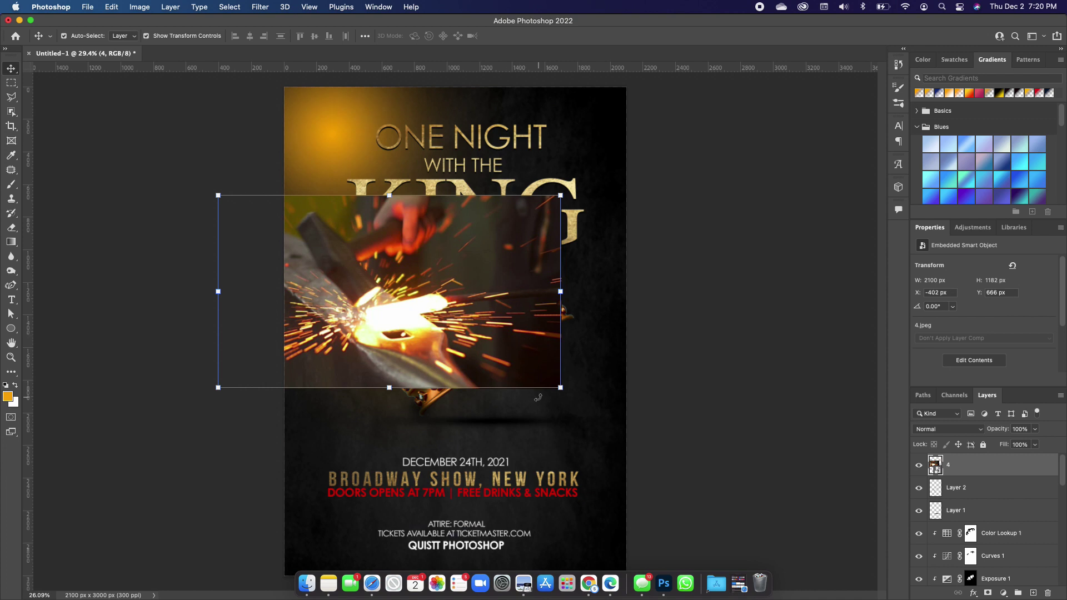
pyautogui.moveTo(572, 396); pyautogui.dragTo(452, 415)
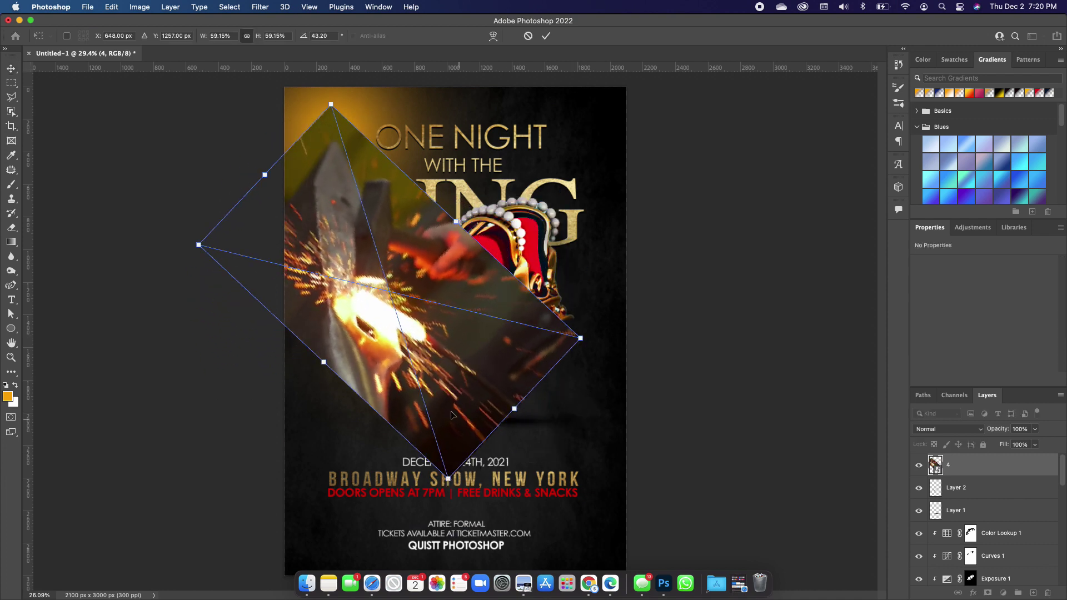
pyautogui.moveTo(418, 342); pyautogui.dragTo(456, 296)
pyautogui.press('Return')
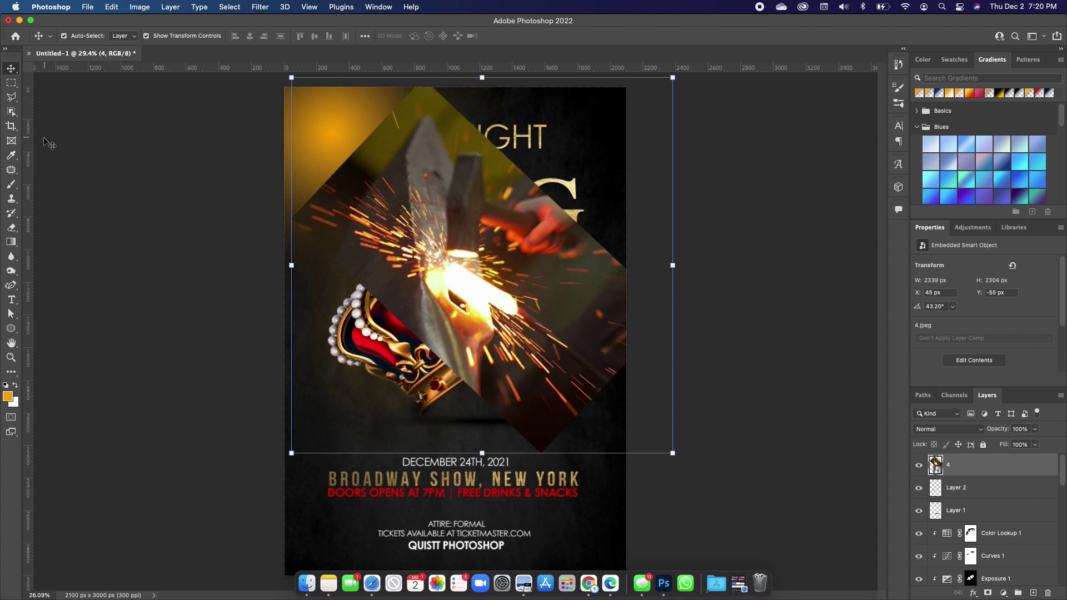
# - Enlarge the sparks image, rotate it to 54.81° and position its flying sparks over the poster's upper-left corner
pyautogui.press('super+t')
pyautogui.moveTo(689, 422); pyautogui.dragTo(660, 462)
pyautogui.moveTo(659, 351); pyautogui.dragTo(881, 450)
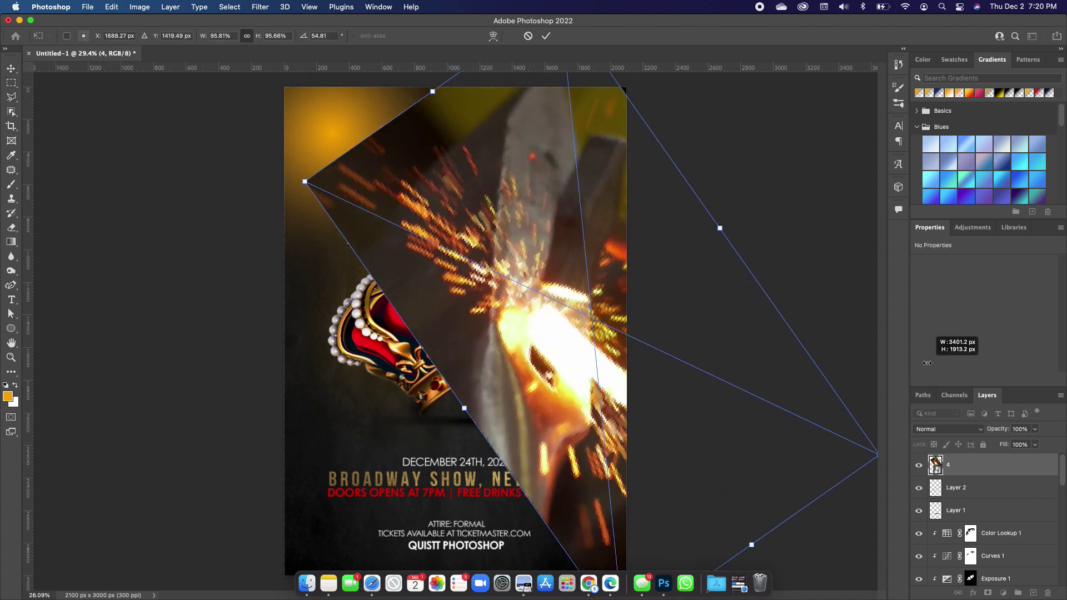
pyautogui.moveTo(549, 357); pyautogui.dragTo(256, 47)
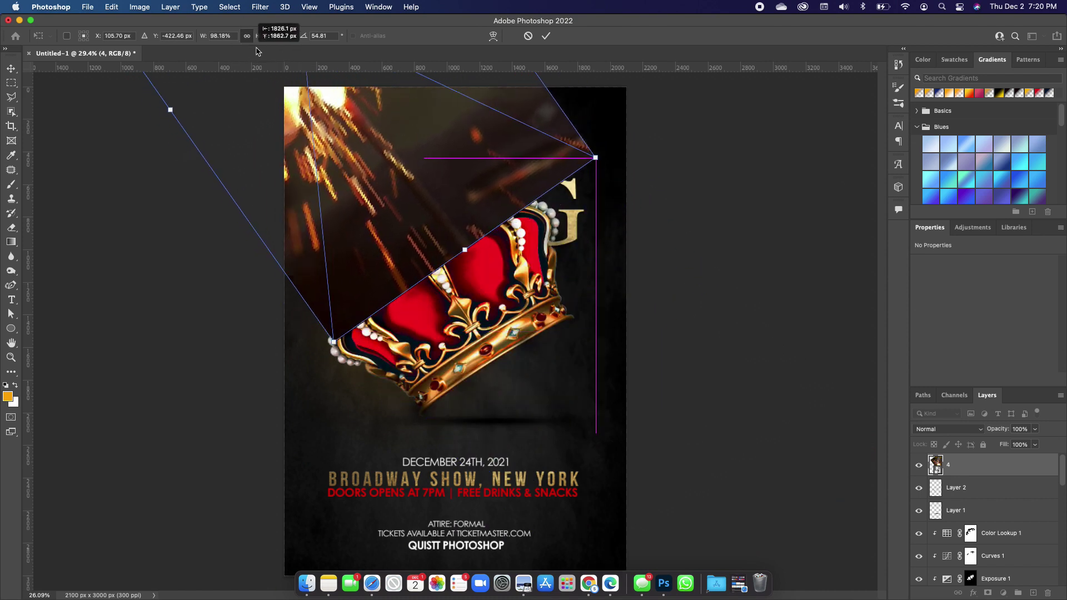
pyautogui.press('Return')
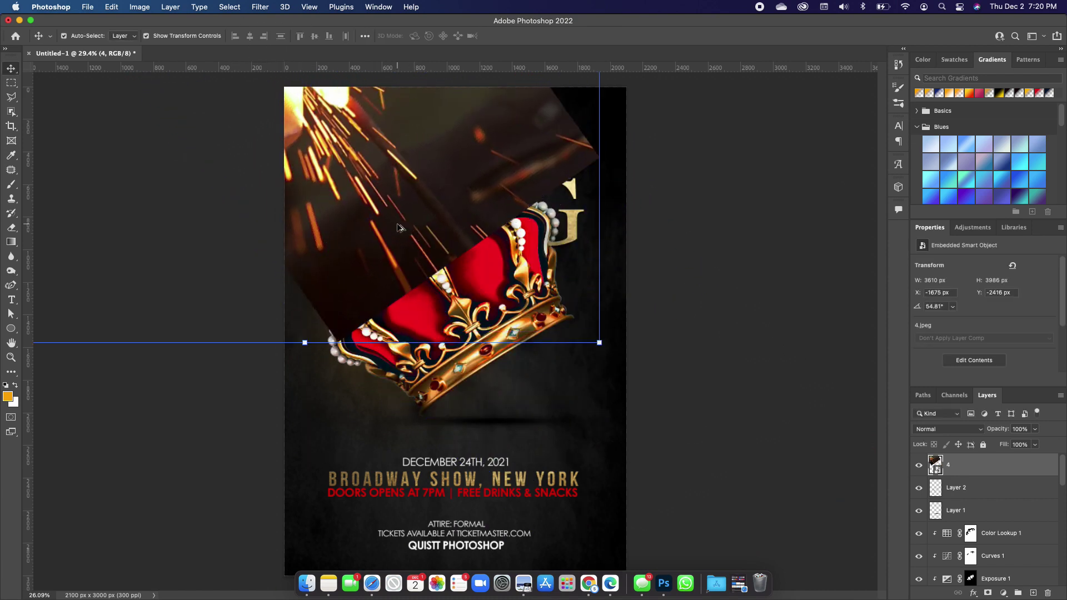
pyautogui.scroll(2, 361, 154)
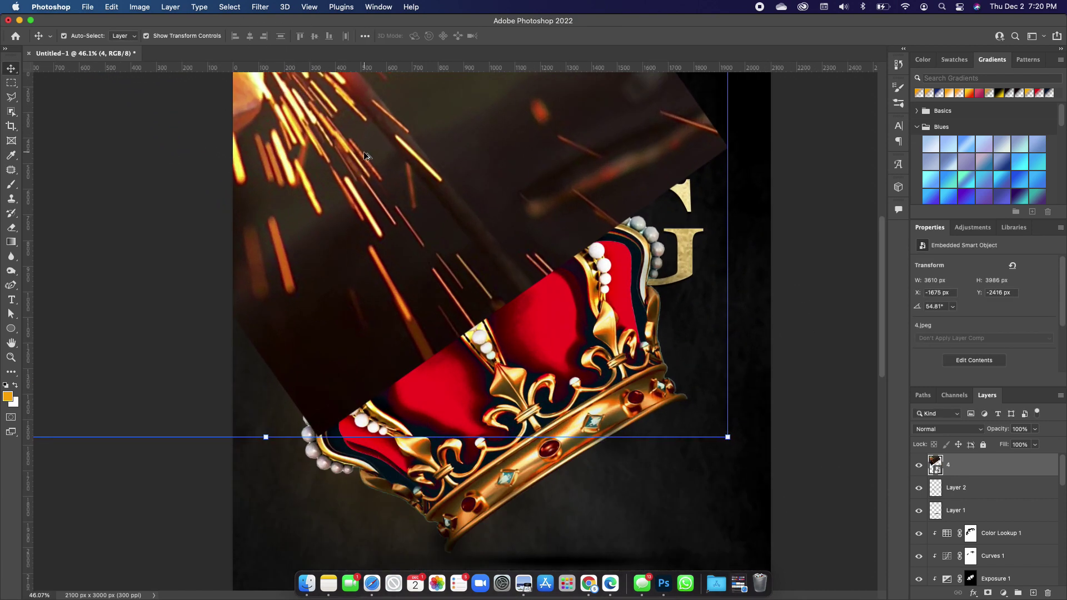
pyautogui.scroll(-8, 361, 155)
pyautogui.scroll(8, 425, 305)
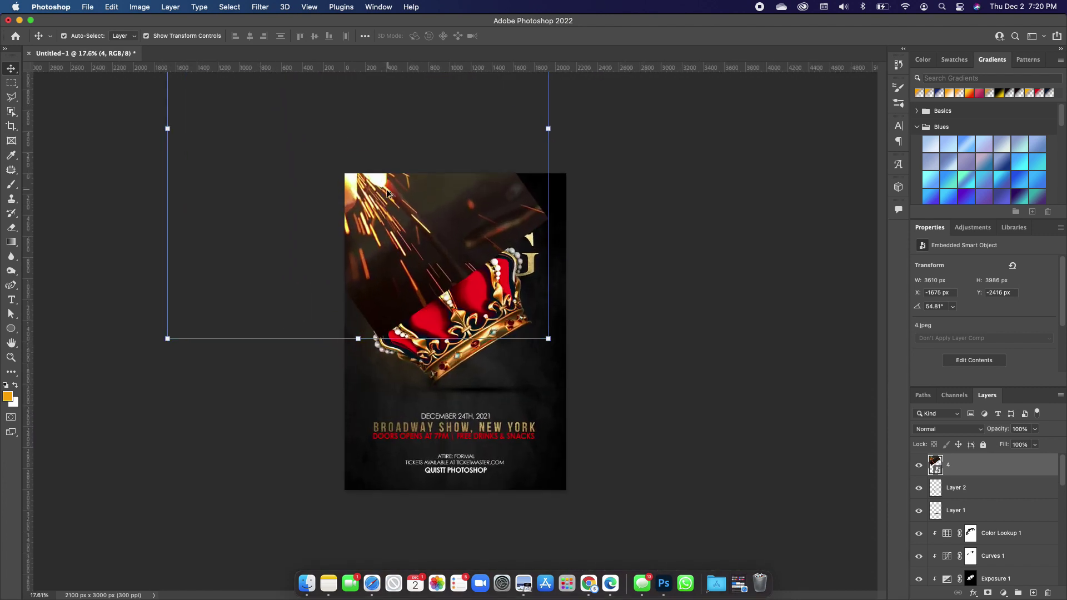
pyautogui.moveTo(408, 196)
pyautogui.mouseDown()
pyautogui.moveTo(389, 182)
pyautogui.moveTo(403, 182)
pyautogui.mouseUp()
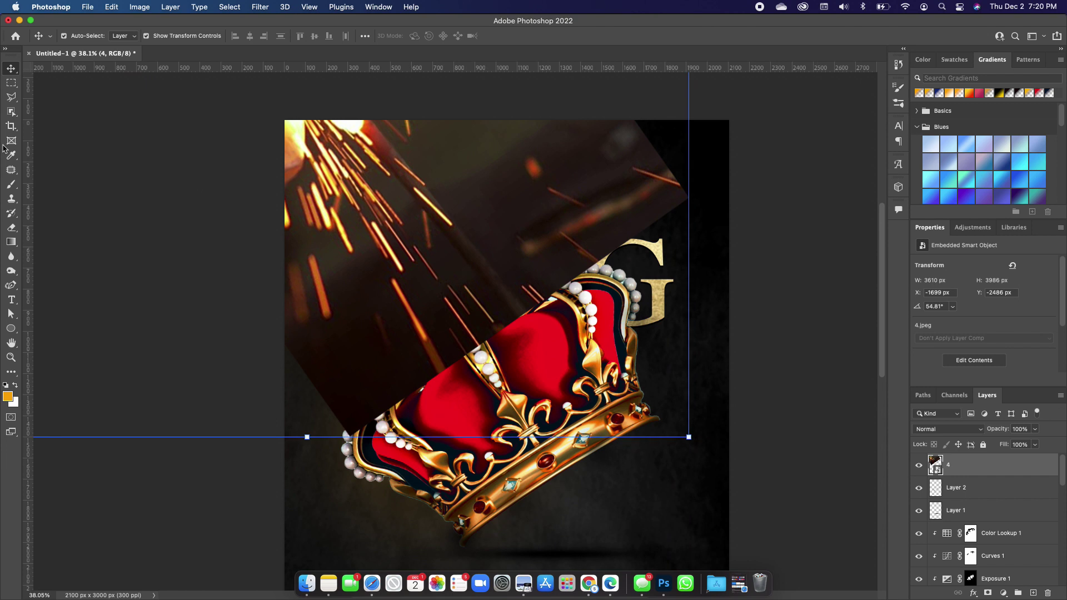
# - Rasterize the sparks layer and erase its hard edges and the bright corner glare with a soft Eraser of 400 to 800 px
pyautogui.click(12, 186)
pyautogui.press('e')
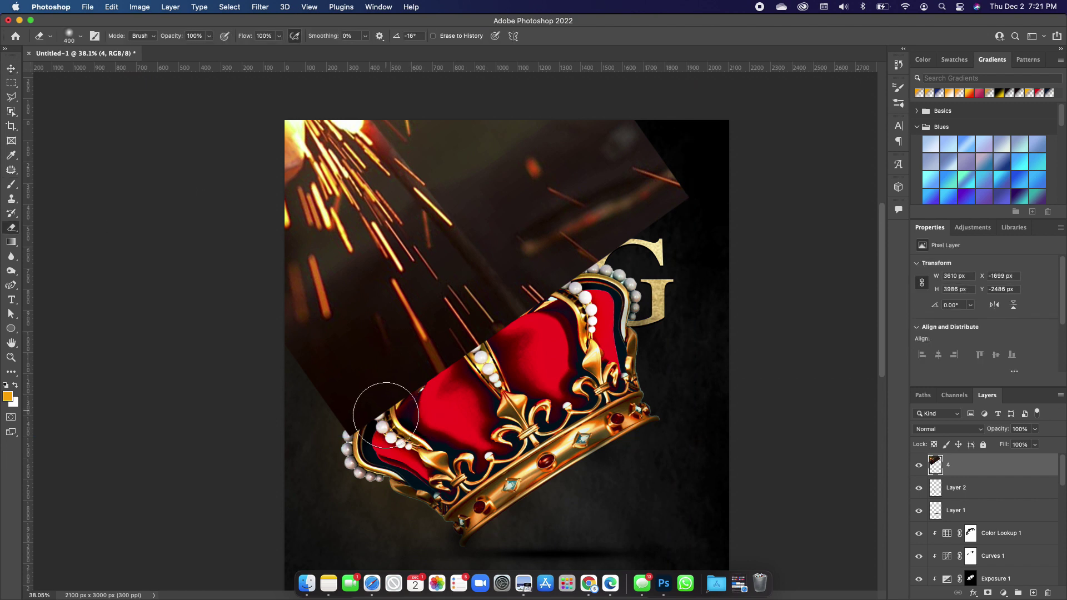
pyautogui.moveTo(380, 420)
pyautogui.mouseDown()
pyautogui.moveTo(239, 393)
pyautogui.moveTo(361, 458)
pyautogui.moveTo(310, 428)
pyautogui.moveTo(329, 428)
pyautogui.moveTo(321, 417)
pyautogui.mouseUp()
pyautogui.moveTo(578, 284)
pyautogui.mouseDown()
pyautogui.moveTo(534, 378)
pyautogui.moveTo(544, 355)
pyautogui.moveTo(489, 317)
pyautogui.moveTo(583, 357)
pyautogui.moveTo(606, 261)
pyautogui.moveTo(709, 185)
pyautogui.moveTo(590, 107)
pyautogui.moveTo(691, 131)
pyautogui.mouseUp()
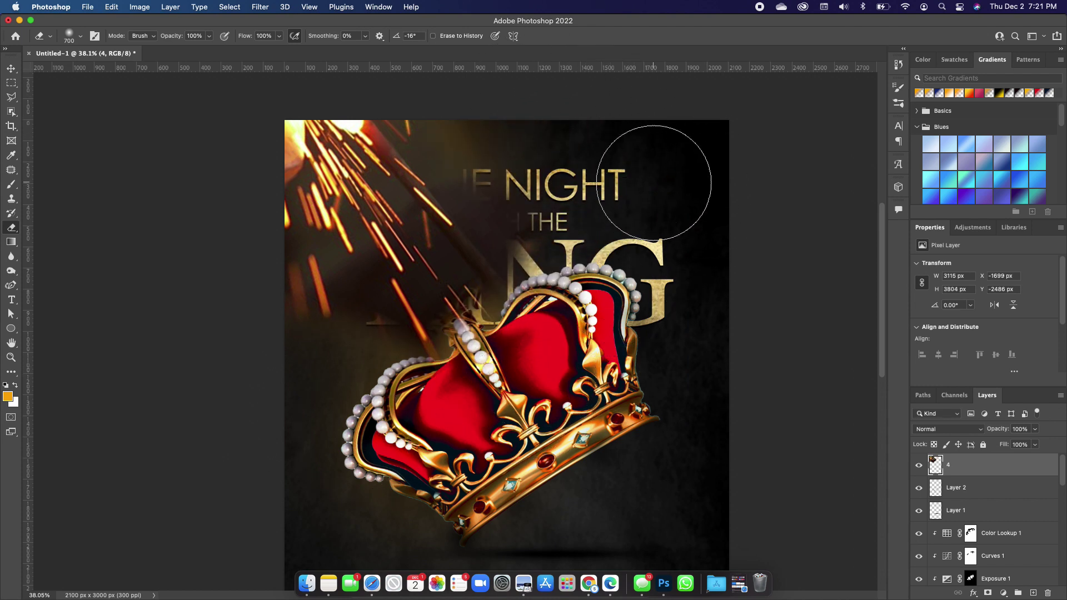
pyautogui.moveTo(267, 97); pyautogui.dragTo(262, 89)
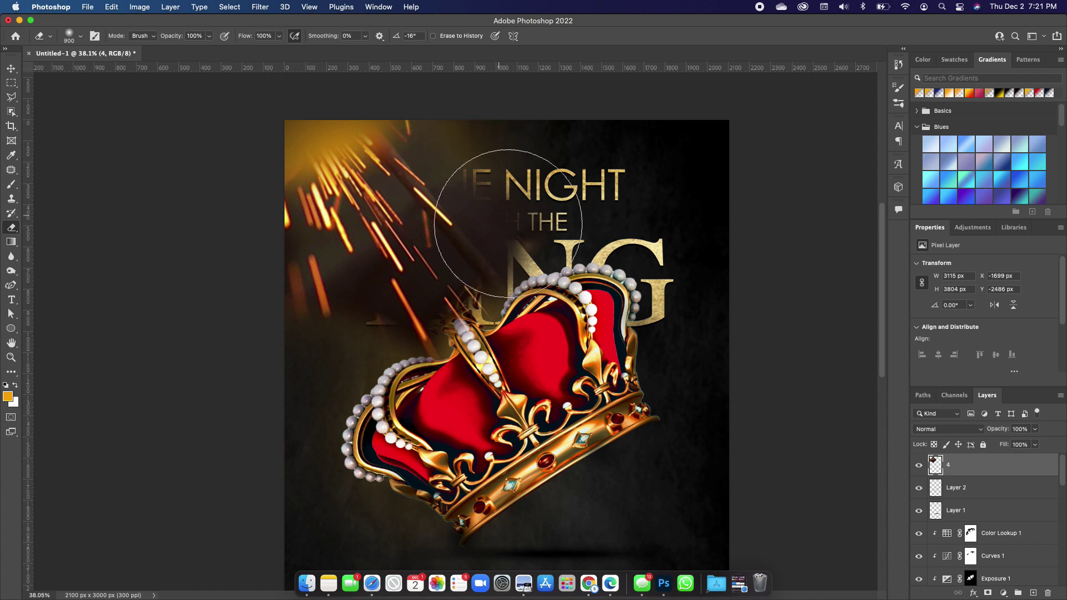
# - Erase the dark sparks backdrop covering the title lettering, reducing the soft Eraser to 125 px for the letters of ONE
pyautogui.press('[')
pyautogui.press('[')
pyautogui.press('[')
pyautogui.press('[')
pyautogui.press('[')
pyautogui.press('[')
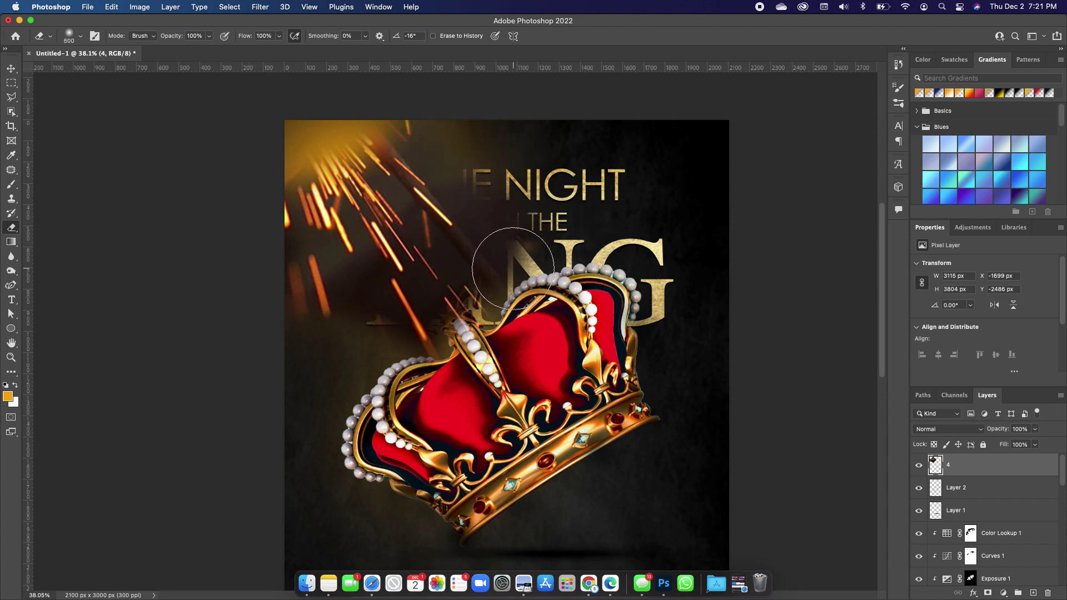
pyautogui.moveTo(517, 264); pyautogui.dragTo(460, 244)
pyautogui.press('[')
pyautogui.press('[')
pyautogui.press('[')
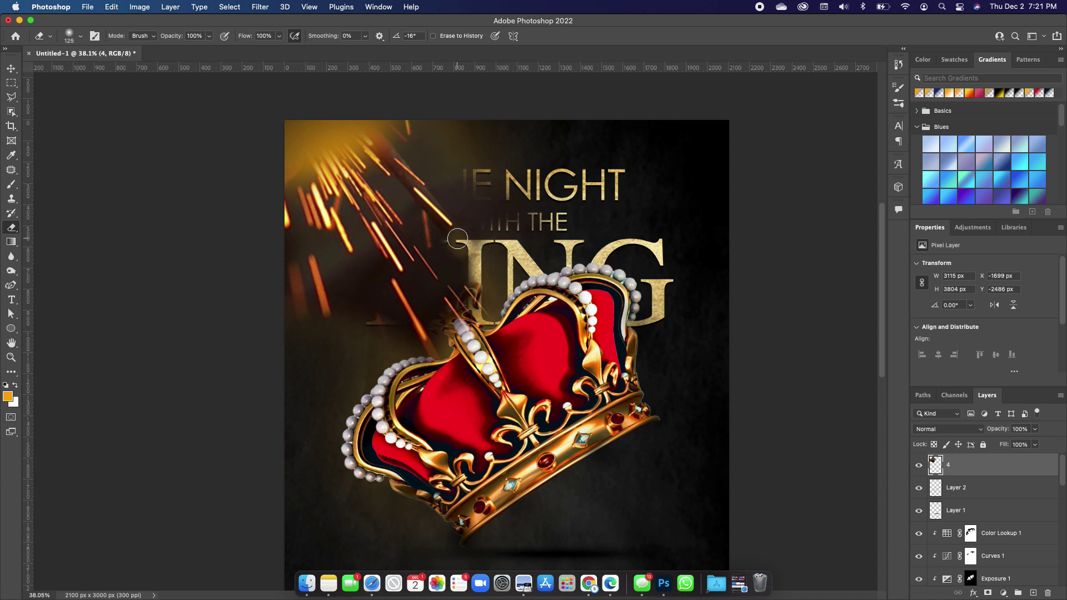
pyautogui.moveTo(454, 203)
pyautogui.mouseDown()
pyautogui.moveTo(435, 186)
pyautogui.moveTo(445, 198)
pyautogui.moveTo(423, 222)
pyautogui.moveTo(390, 150)
pyautogui.moveTo(447, 164)
pyautogui.mouseUp()
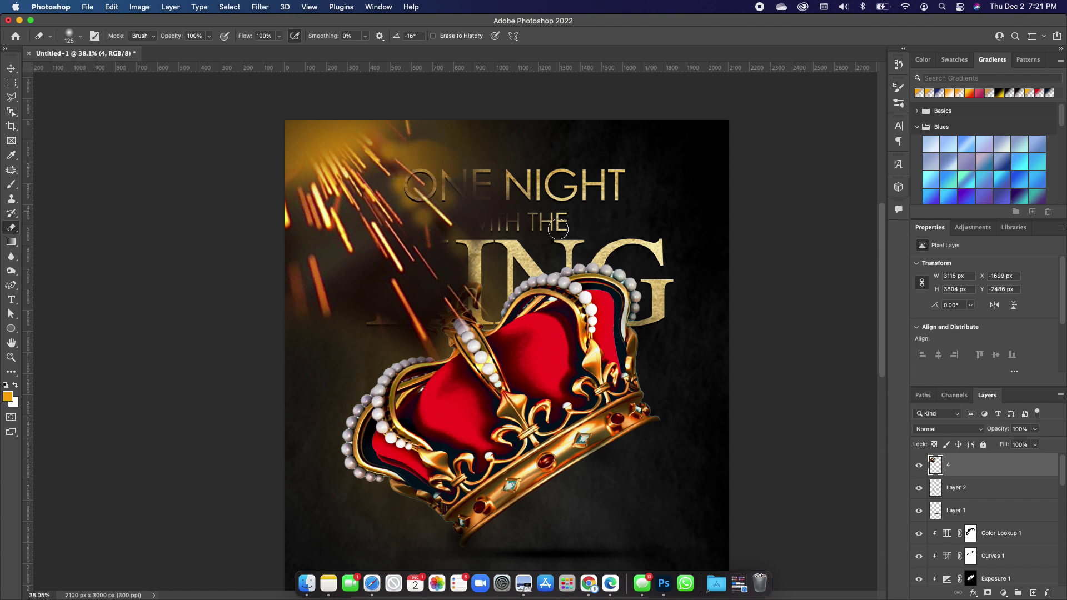
# - Set the sparks layer's blend mode to Lighten and shift the sparks further into the poster's upper-left corner
pyautogui.click(954, 431)
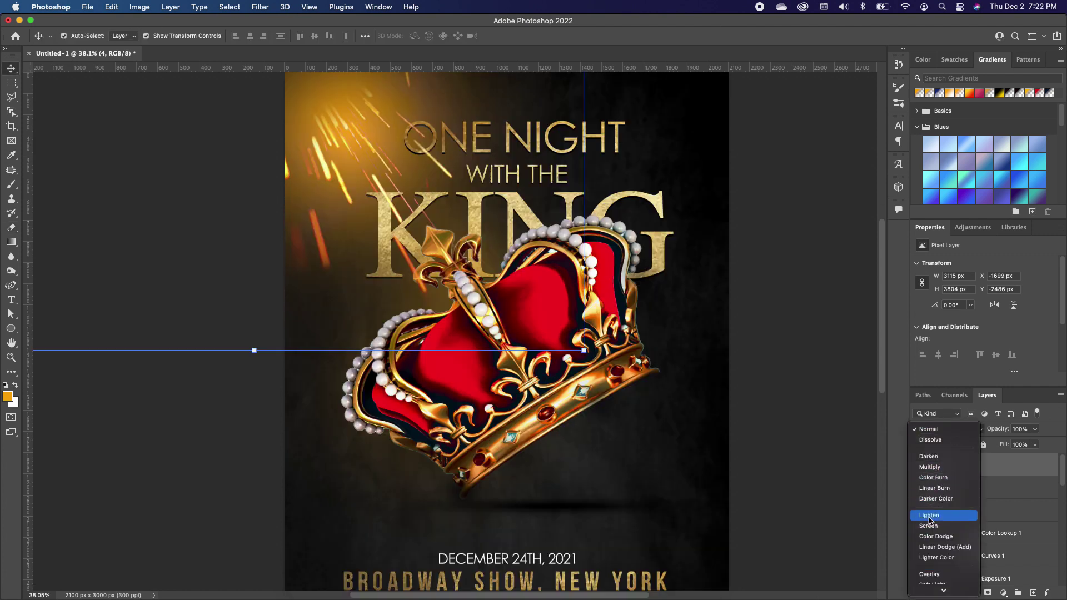
pyautogui.click(929, 515)
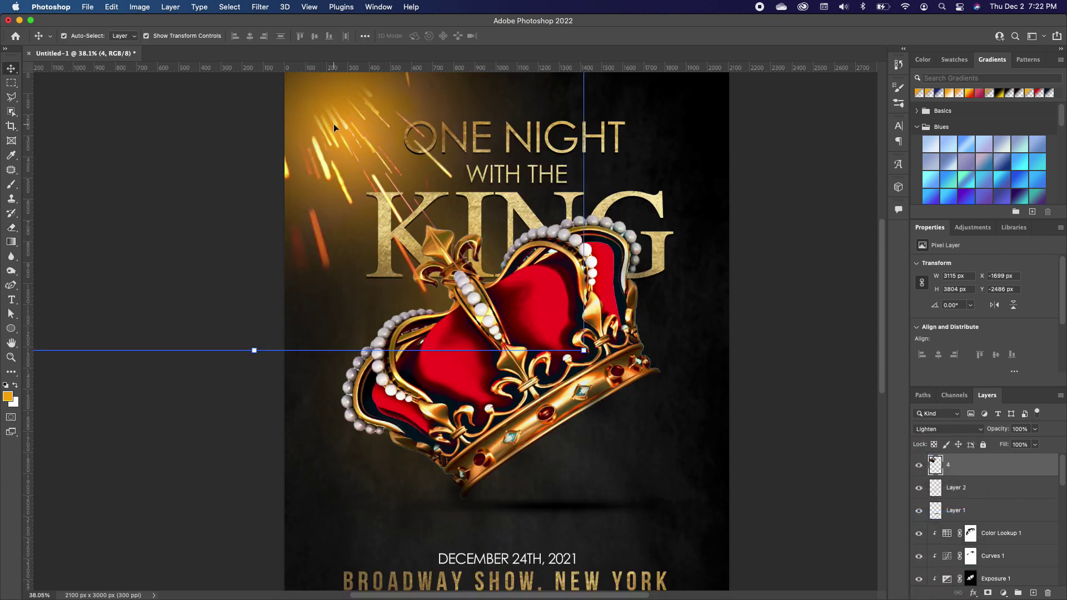
pyautogui.moveTo(334, 123); pyautogui.dragTo(306, 89)
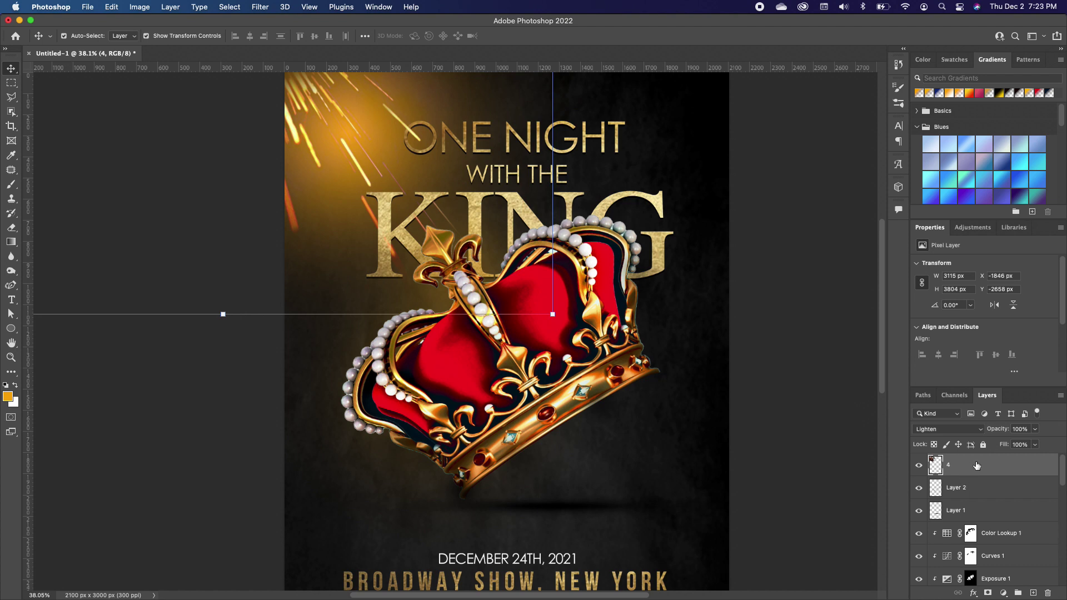
# - Move the sparks layer beneath the crown layer and add a duplicate rotated -13.16° beside it in the upper-left corner
pyautogui.moveTo(977, 465); pyautogui.dragTo(955, 540)
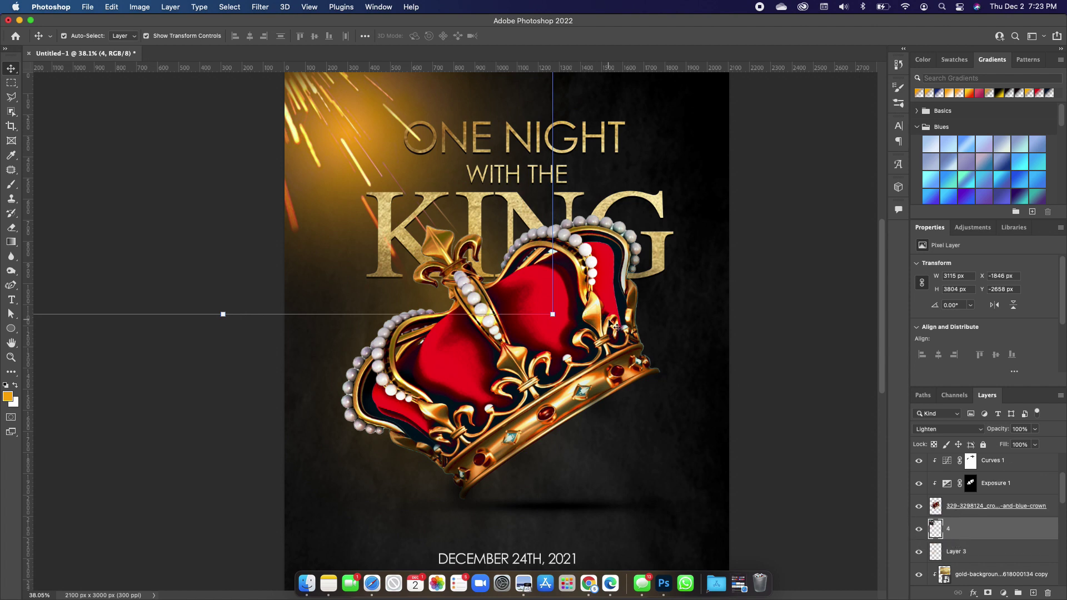
pyautogui.press('super+j')
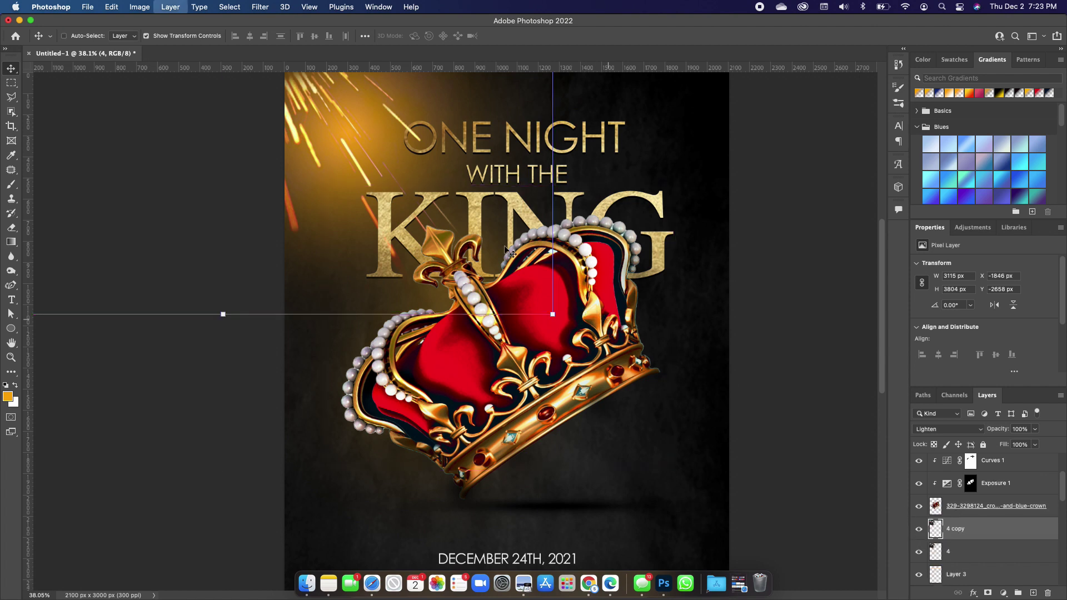
pyautogui.moveTo(303, 93); pyautogui.dragTo(354, 85)
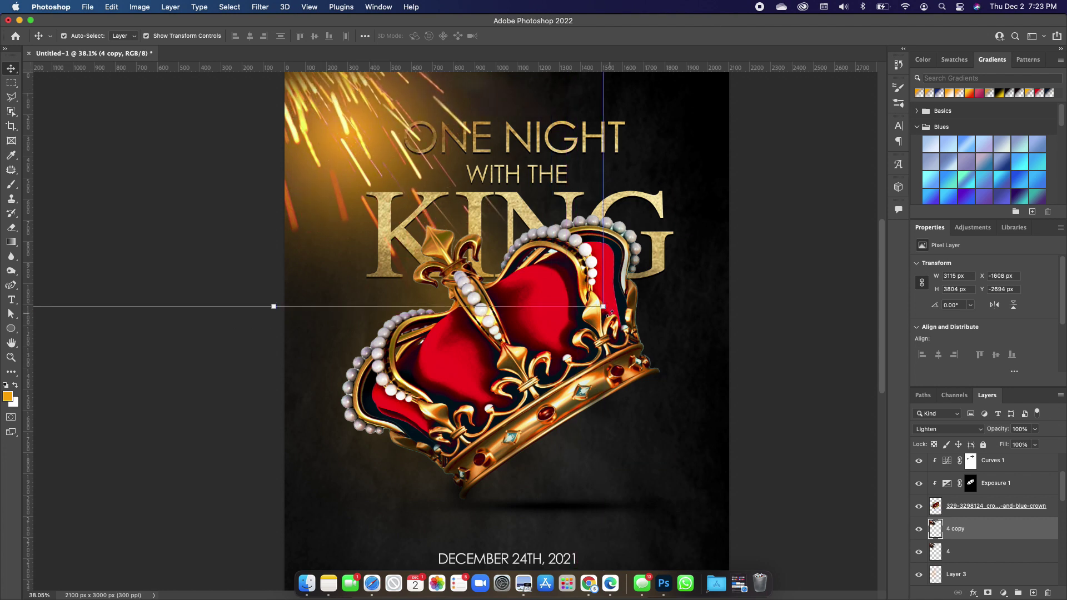
pyautogui.moveTo(611, 314); pyautogui.dragTo(686, 210)
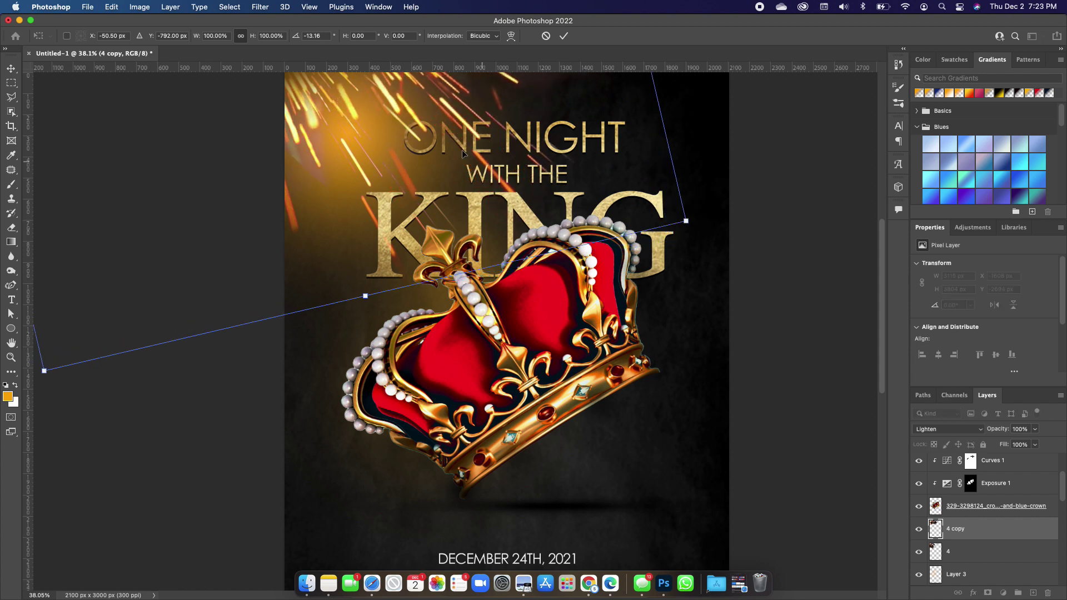
pyautogui.moveTo(399, 100); pyautogui.dragTo(368, 118)
# - Add a second duplicate of the sparks layer and offset it slightly to thicken the sparks in the upper-left corner
pyautogui.press('super+alt+t')
pyautogui.press('super+minus')
pyautogui.moveTo(445, 261); pyautogui.dragTo(416, 258)
pyautogui.press('Return')
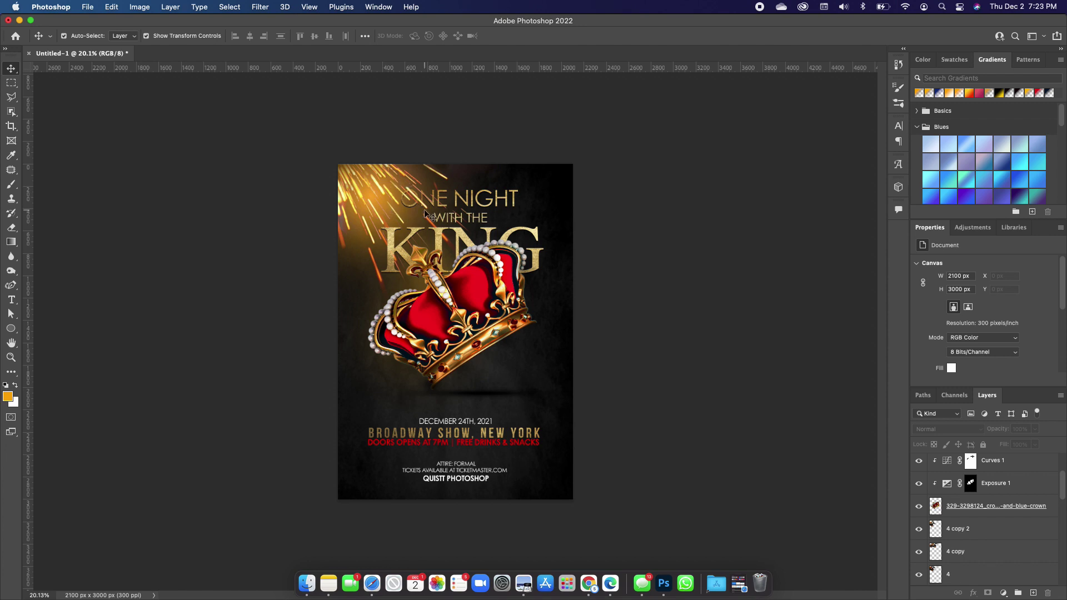
# - Add a layer mask to the 4 copy sparks layer and paint black with a smaller soft brush over the letters of ONE
pyautogui.scroll(5, 428, 214)
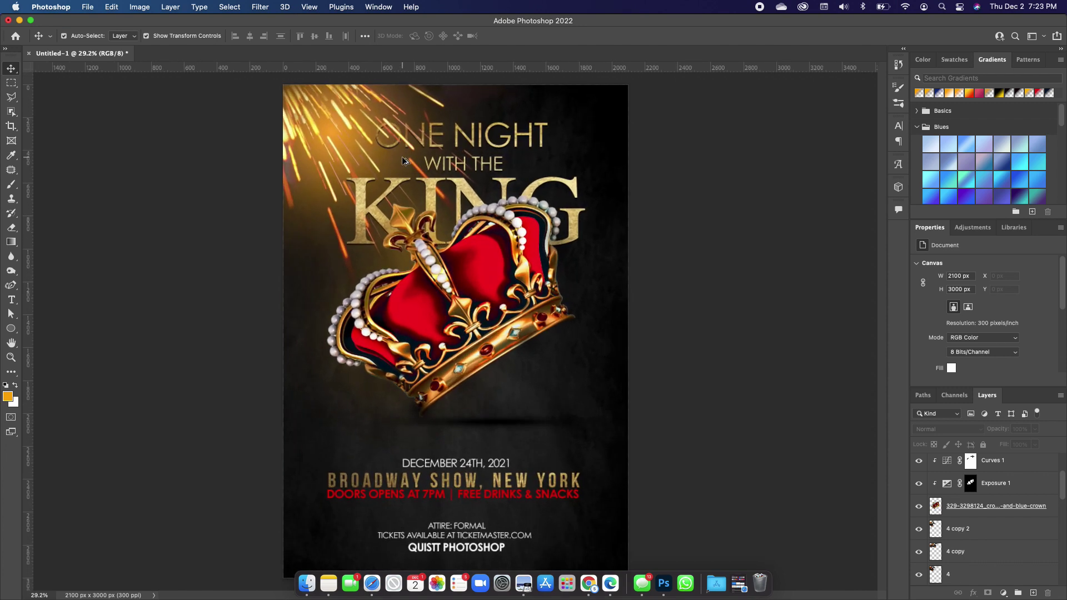
pyautogui.click(409, 151)
pyautogui.click(975, 557)
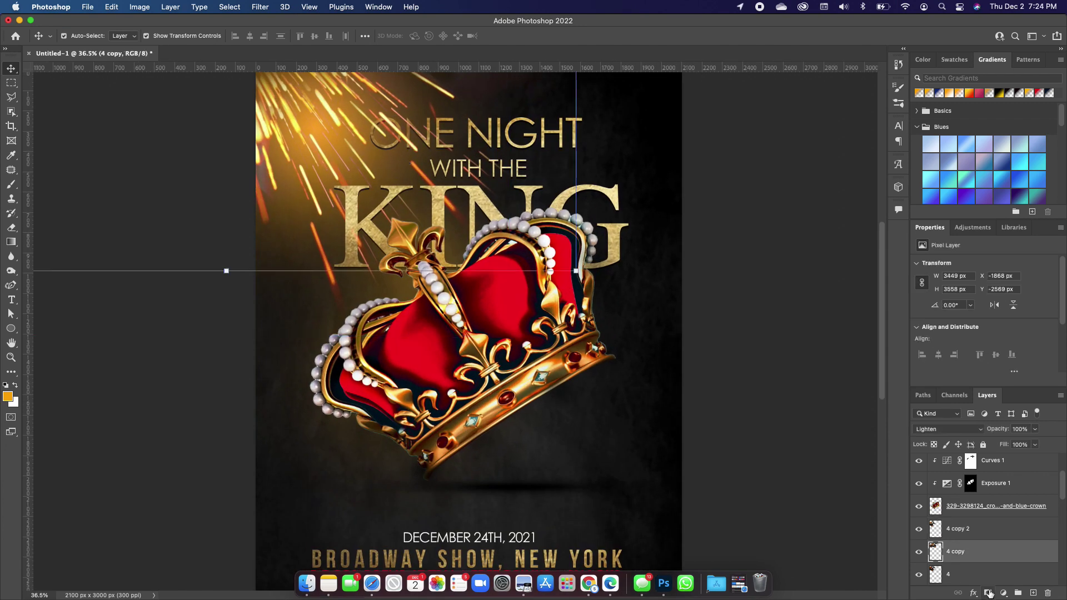
pyautogui.click(988, 592)
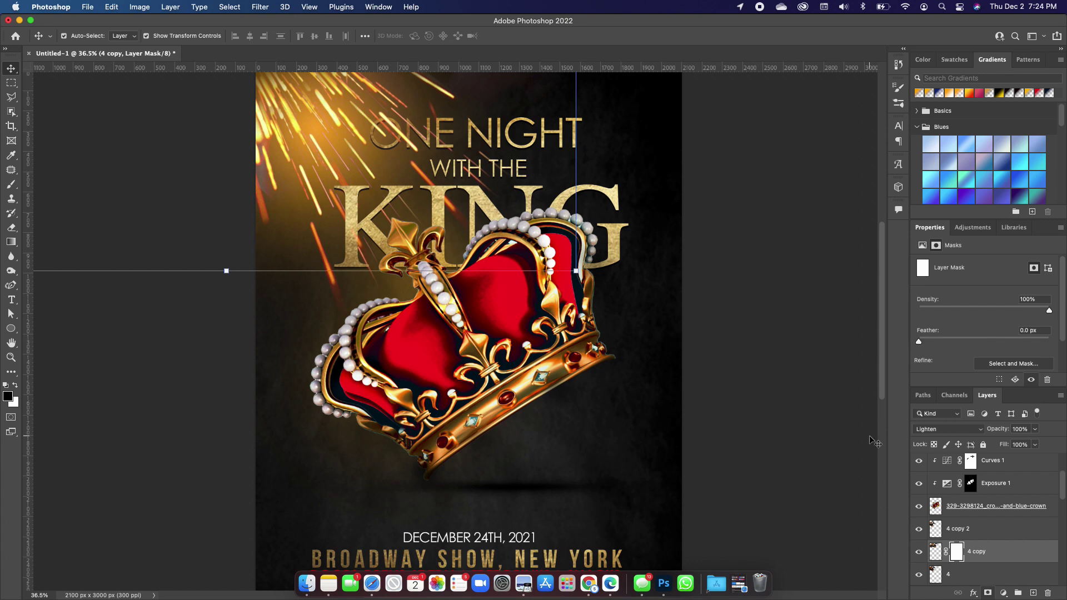
pyautogui.click(11, 184)
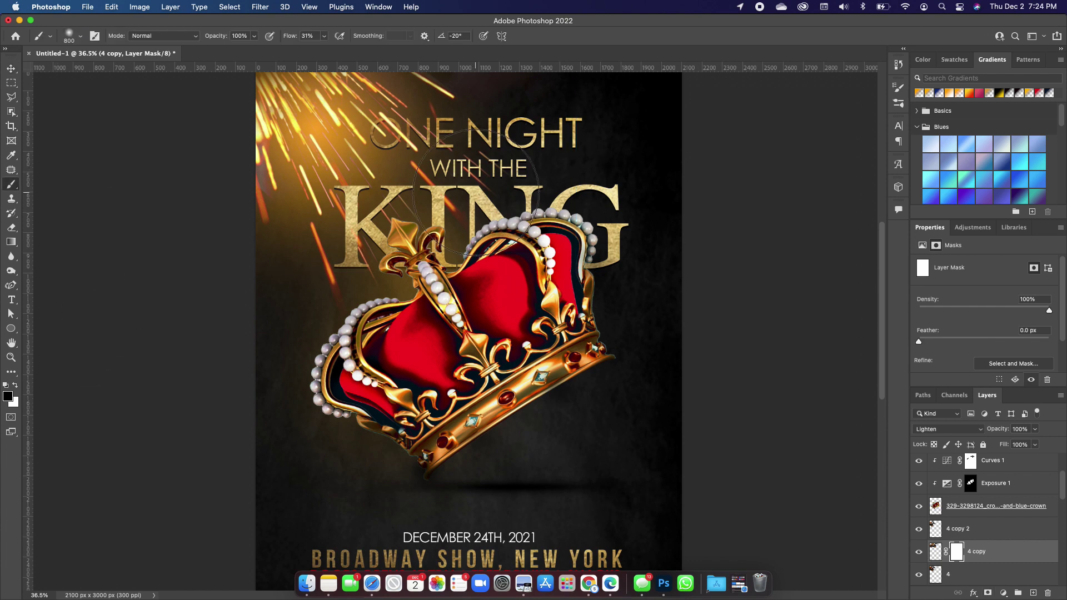
pyautogui.press('[')
pyautogui.press('[')
pyautogui.press('[')
pyautogui.press('[')
pyautogui.press('[')
pyautogui.press('[')
pyautogui.press('[')
pyautogui.moveTo(400, 139)
pyautogui.mouseDown()
pyautogui.moveTo(429, 156)
pyautogui.moveTo(413, 123)
pyautogui.moveTo(453, 147)
pyautogui.mouseUp()
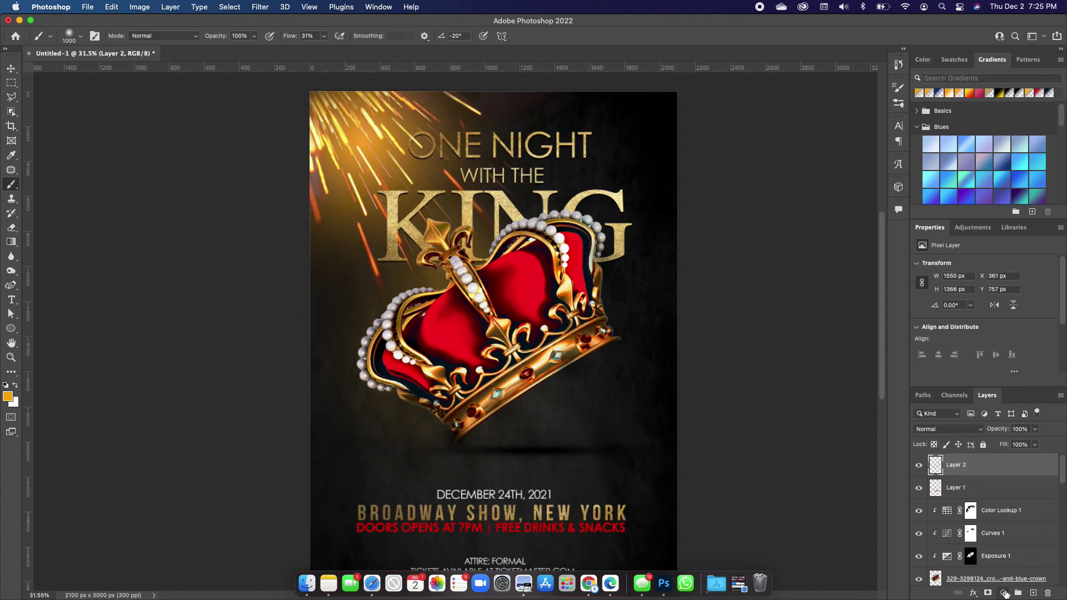
# - Add a radial orange-to-transparent Gradient Fill layer at the top of the layer stack
pyautogui.click(1003, 593)
pyautogui.click(1009, 333)
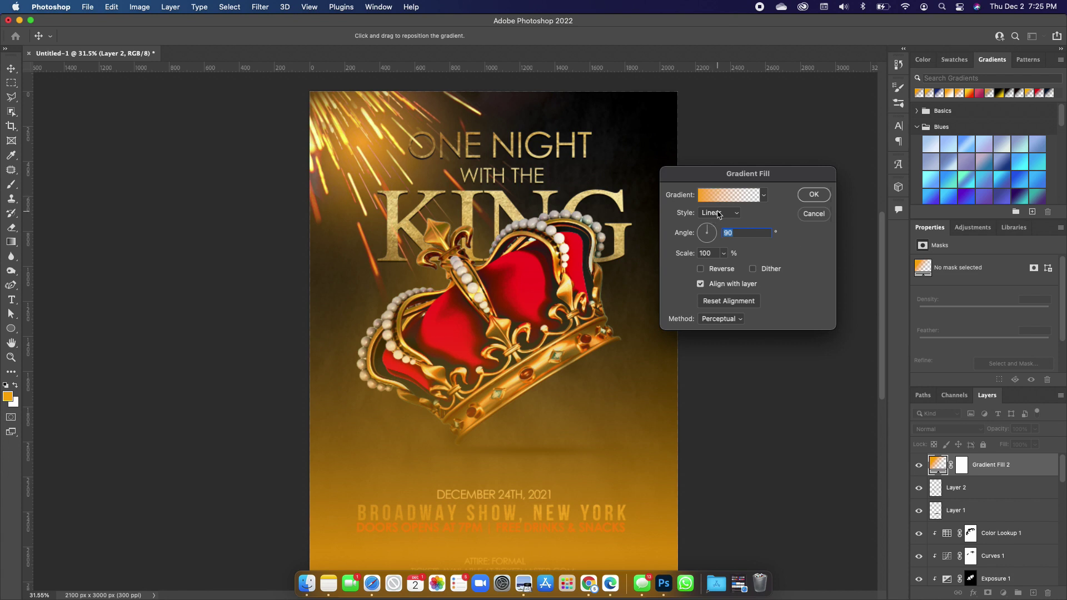
pyautogui.click(719, 215)
pyautogui.click(720, 222)
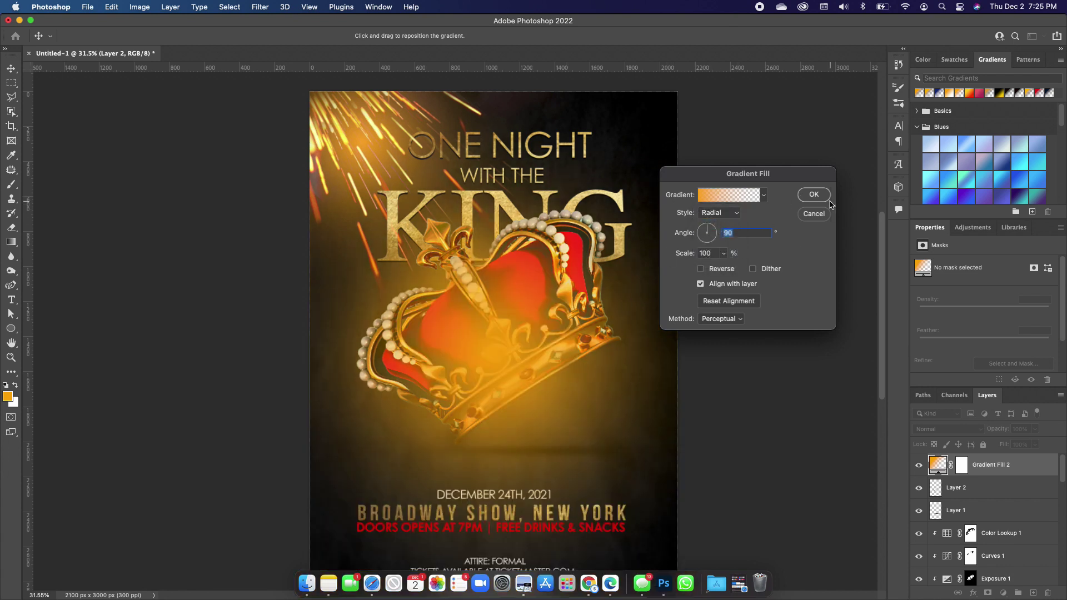
pyautogui.click(813, 194)
pyautogui.press('b')
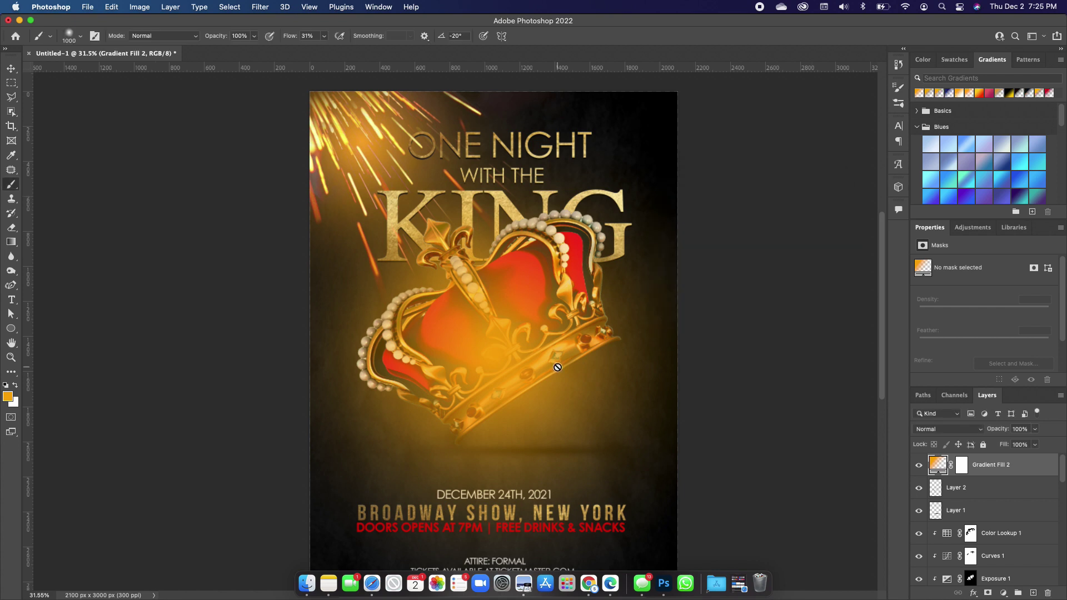
# - Move the radial gradient's glow into the poster's upper-left corner and set its scale to 45%
pyautogui.doubleClick(936, 464)
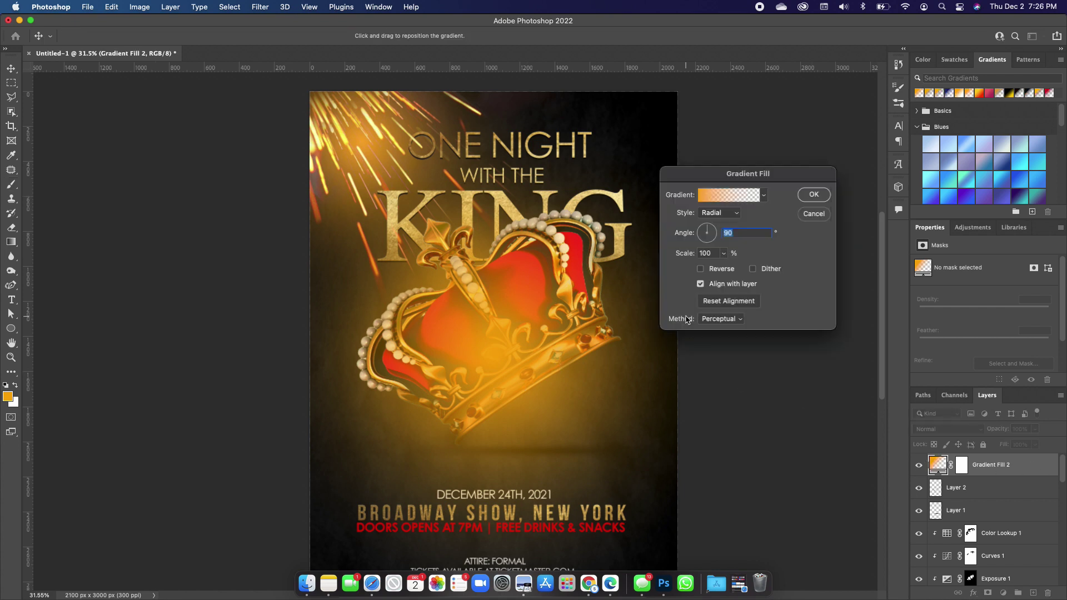
pyautogui.moveTo(545, 382); pyautogui.dragTo(348, 127)
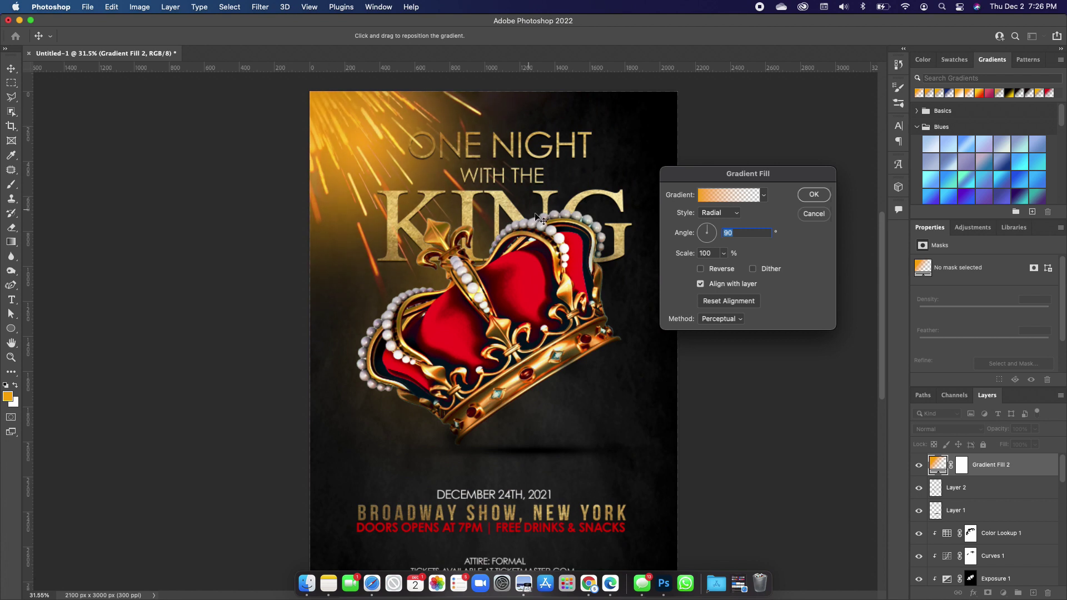
pyautogui.click(724, 253)
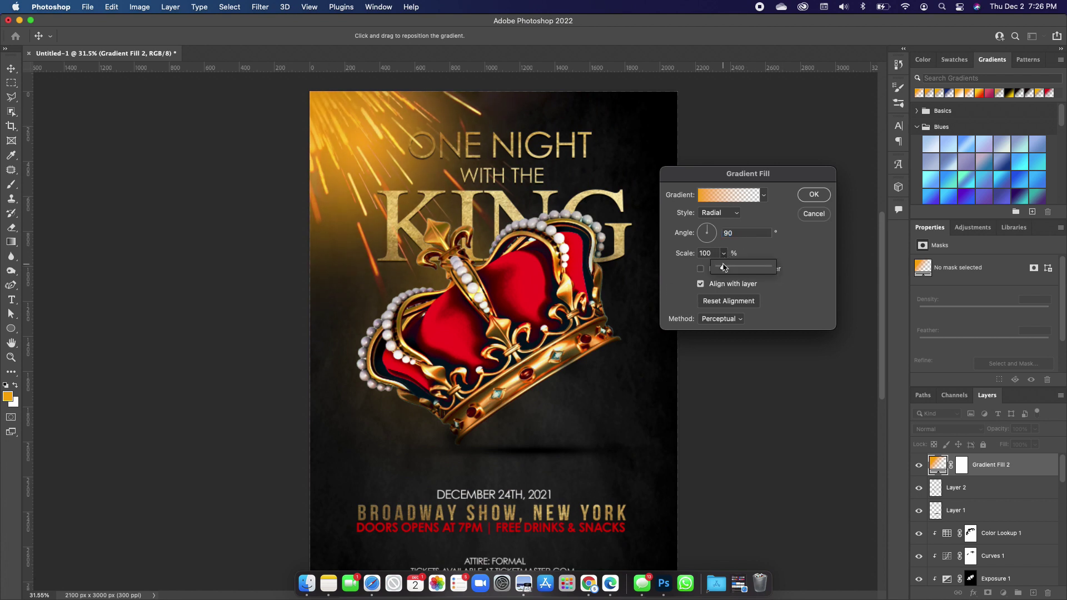
pyautogui.moveTo(723, 271); pyautogui.dragTo(720, 271)
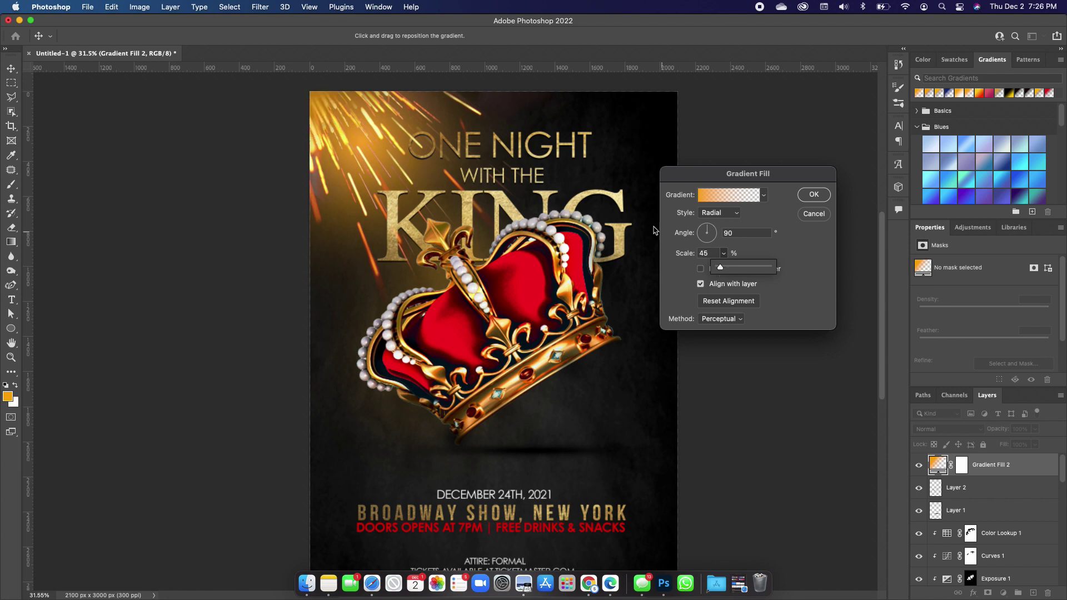
pyautogui.click(335, 115)
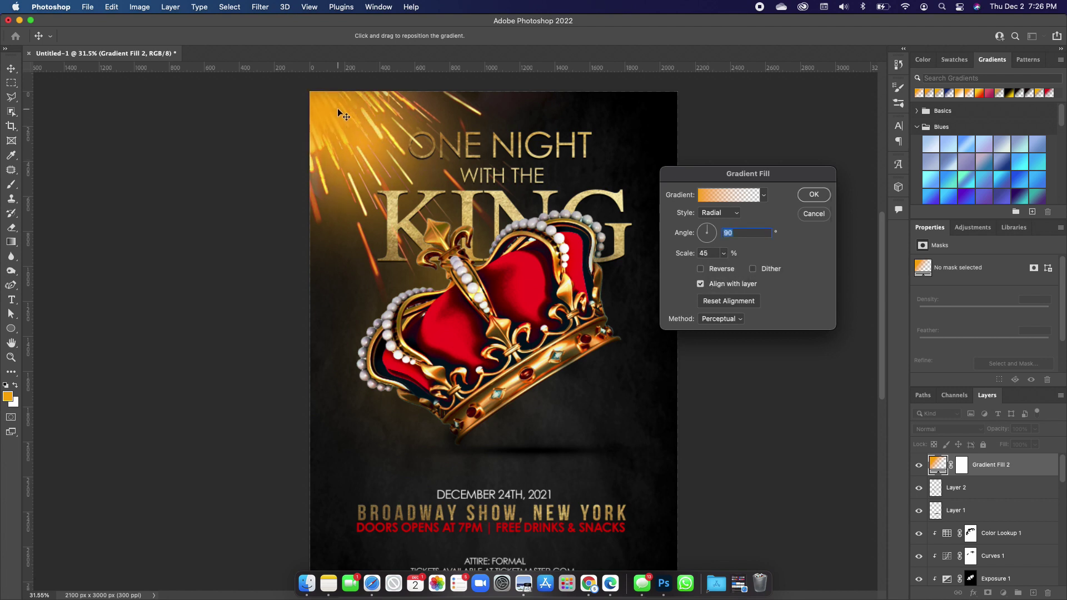
pyautogui.click(814, 195)
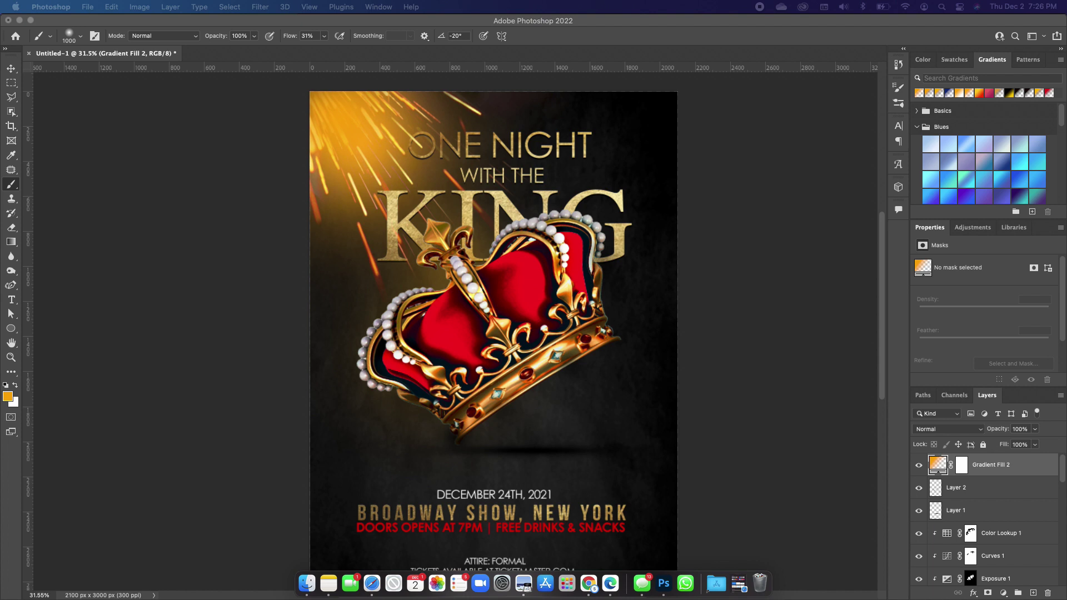
# - Place the glowing embers image on the poster and enlarge it to about 4501 px wide, covering most of the artwork
pyautogui.moveTo(732, 597); pyautogui.dragTo(577, 391)
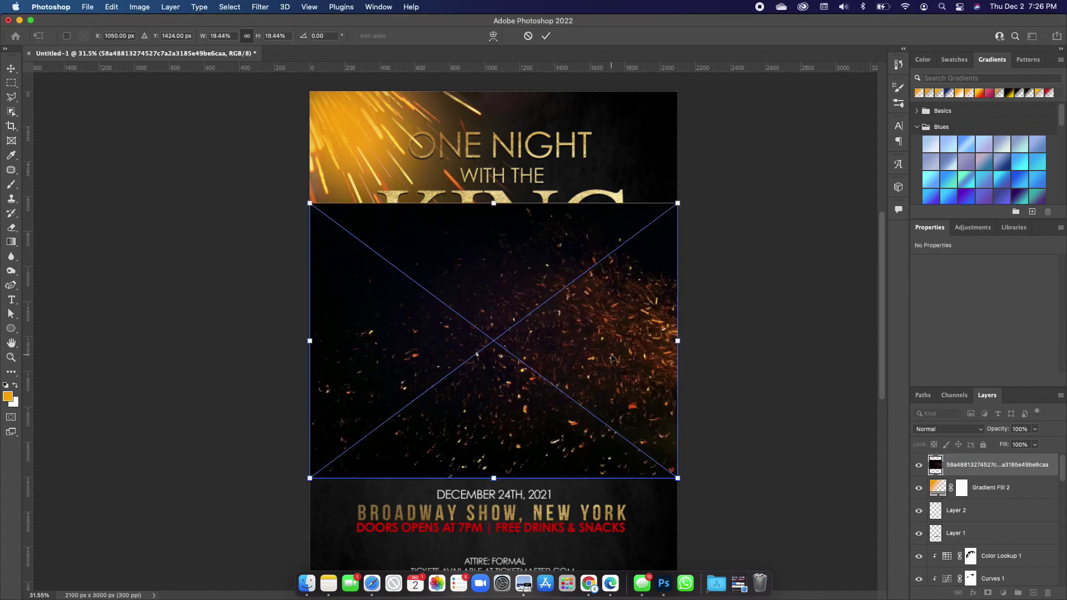
pyautogui.press('Return')
pyautogui.press('b')
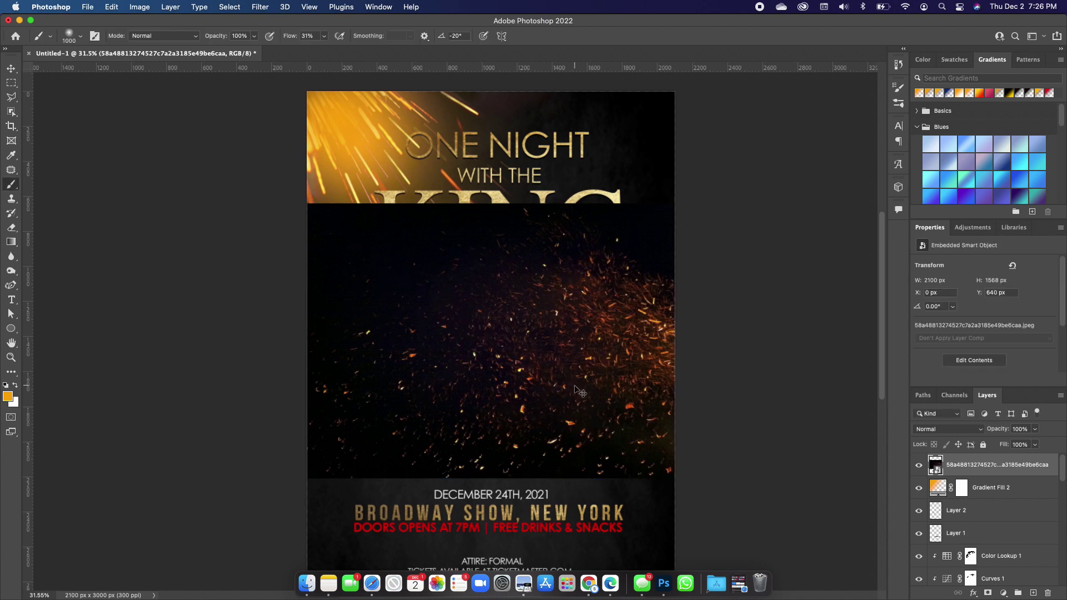
pyautogui.scroll(-3, 561, 377)
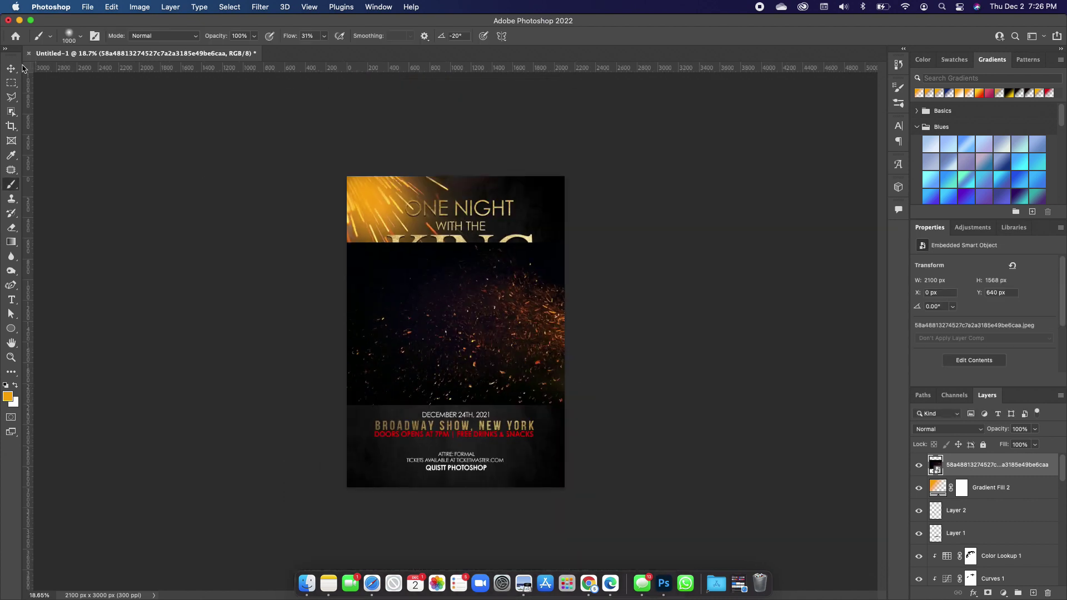
pyautogui.press('super+t')
pyautogui.moveTo(565, 407); pyautogui.dragTo(797, 494)
pyautogui.moveTo(523, 316)
pyautogui.mouseDown()
pyautogui.moveTo(504, 308)
pyautogui.moveTo(514, 301)
pyautogui.mouseUp()
pyautogui.moveTo(755, 226); pyautogui.dragTo(811, 187)
pyautogui.press('Return')
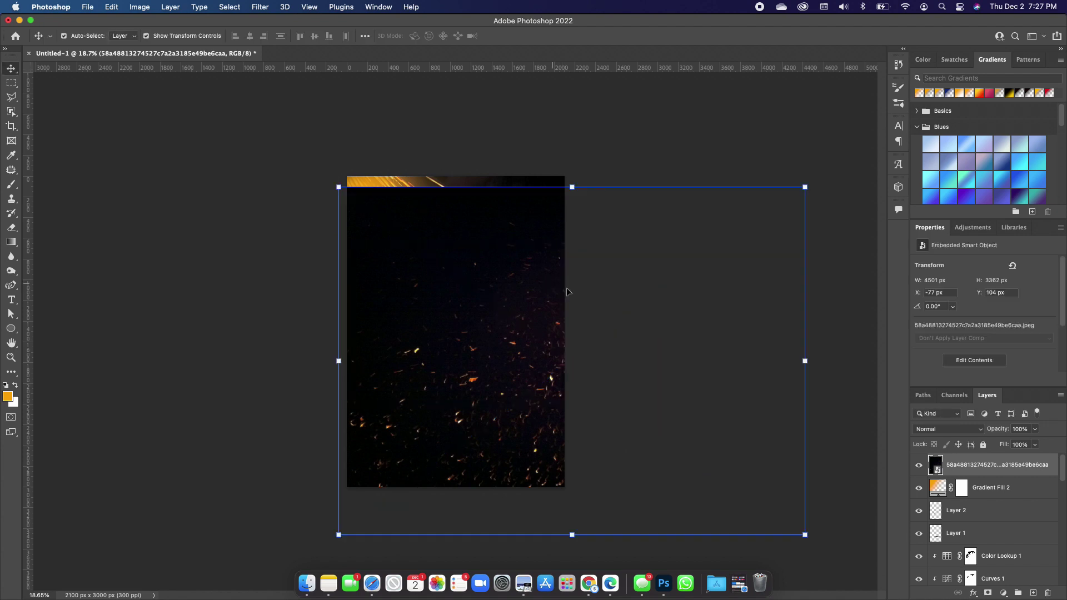
# - Set the embers layer's blend mode to Lighten
pyautogui.click(961, 434)
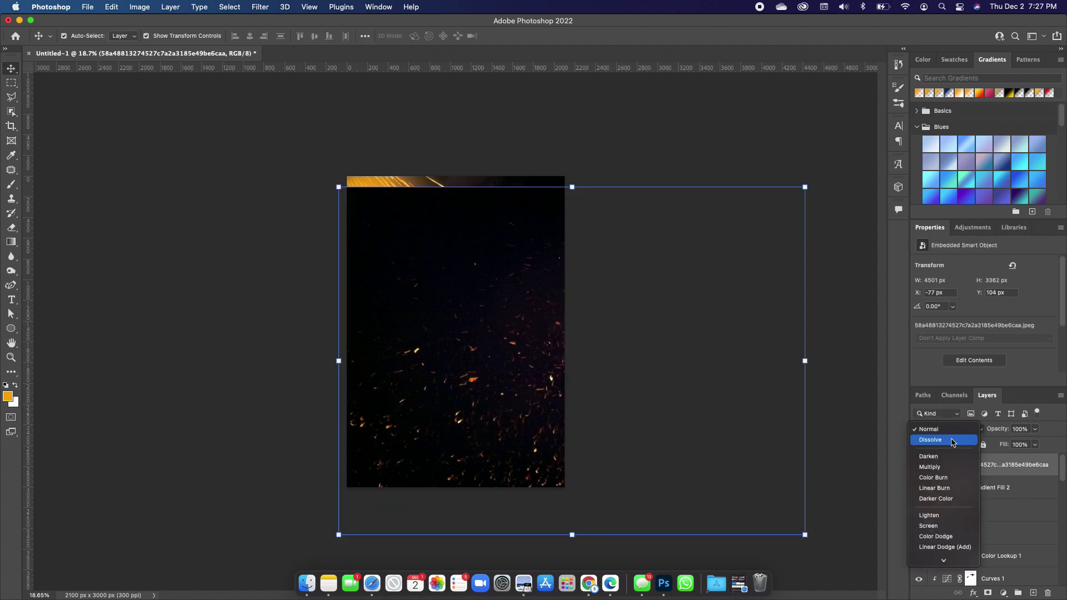
pyautogui.click(929, 515)
pyautogui.click(612, 402)
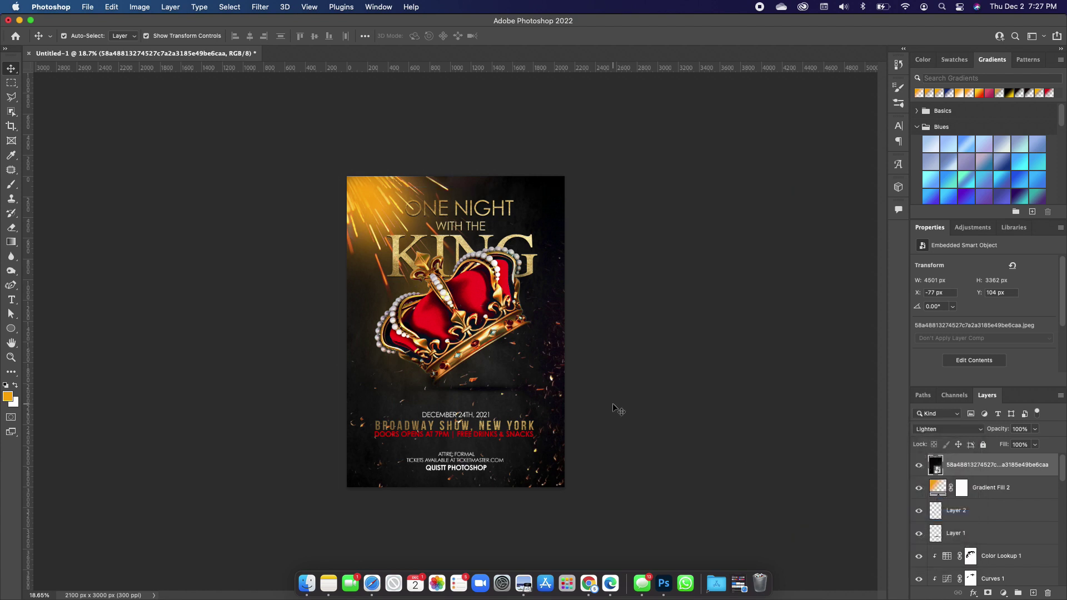
# - Enlarge the embers layer to about 5273 px wide and shift it down toward the poster's lower-right area
pyautogui.scroll(5, 455, 332)
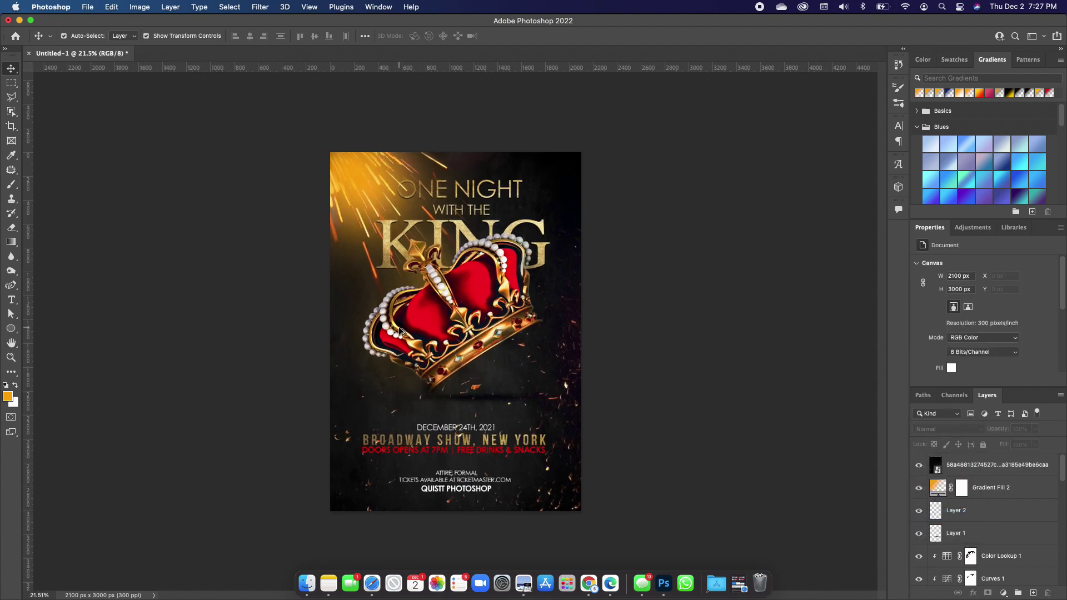
pyautogui.click(552, 374)
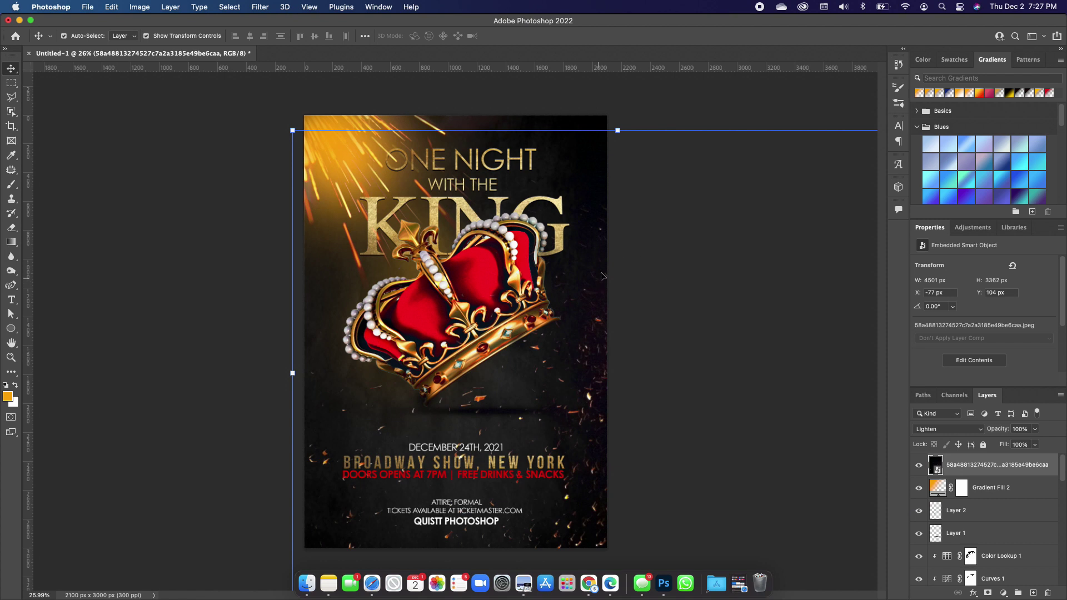
pyautogui.moveTo(293, 130); pyautogui.dragTo(181, 56)
pyautogui.moveTo(571, 438); pyautogui.dragTo(581, 491)
pyautogui.press('Return')
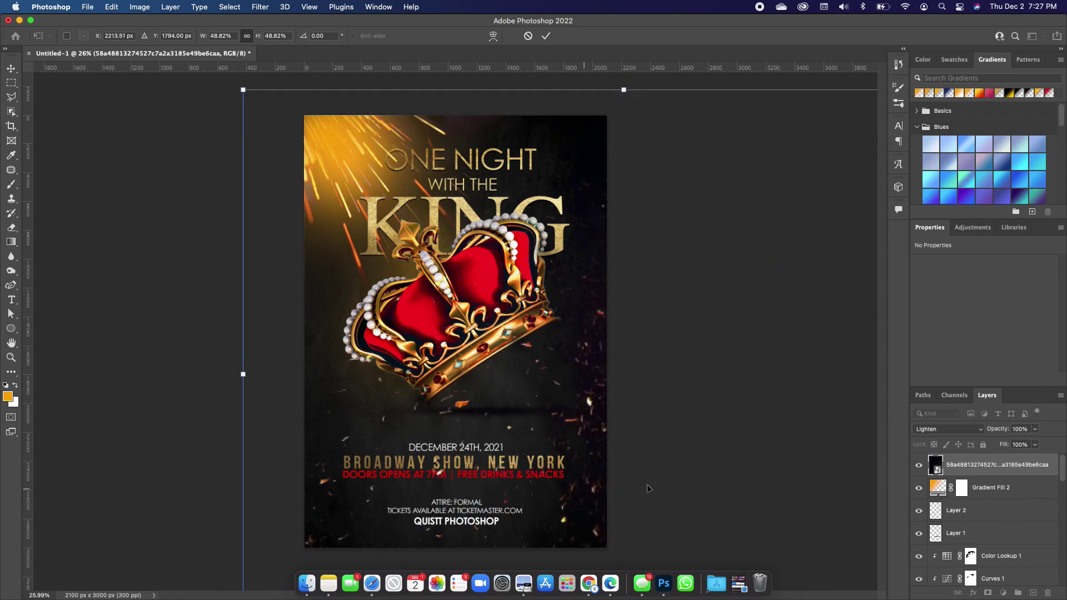
pyautogui.moveTo(557, 400); pyautogui.dragTo(621, 491)
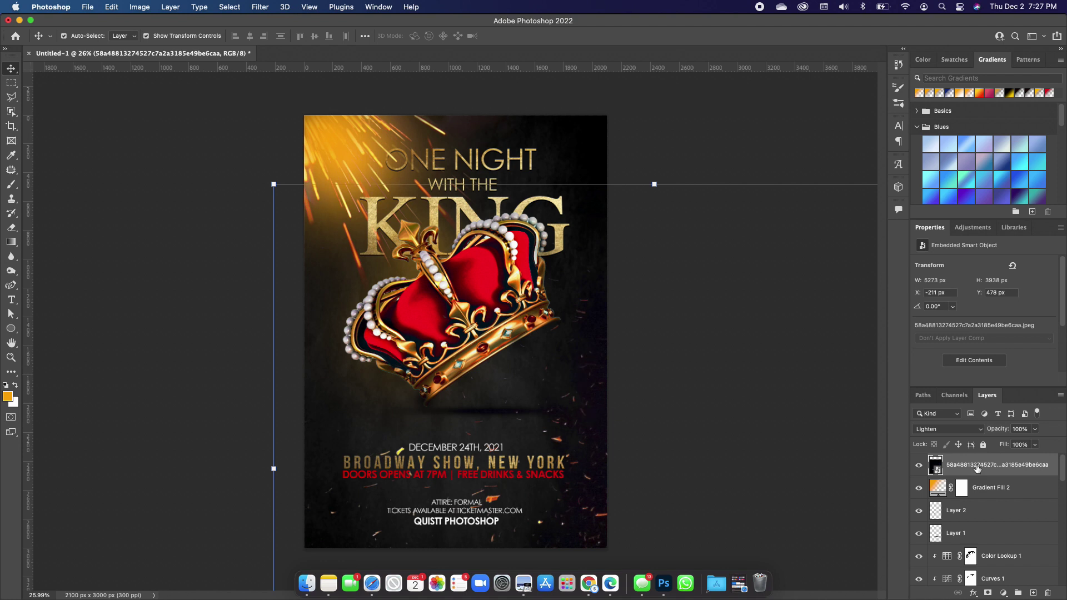
# - Duplicate the embers layer and apply a Gaussian Blur with a 16.2 px radius to the original beneath the copy
pyautogui.moveTo(977, 468); pyautogui.dragTo(956, 484)
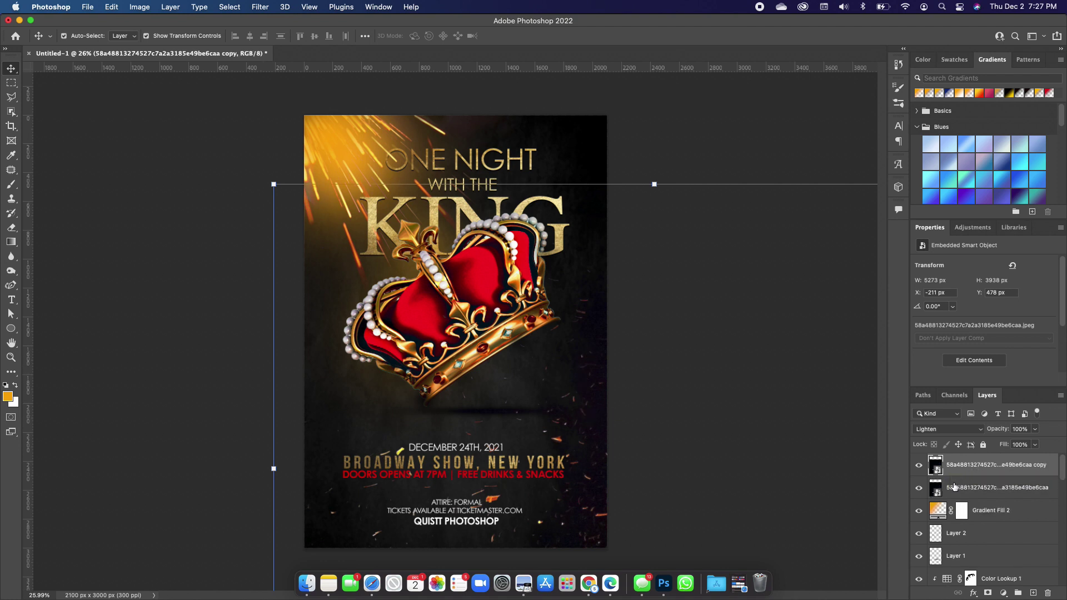
pyautogui.click(966, 490)
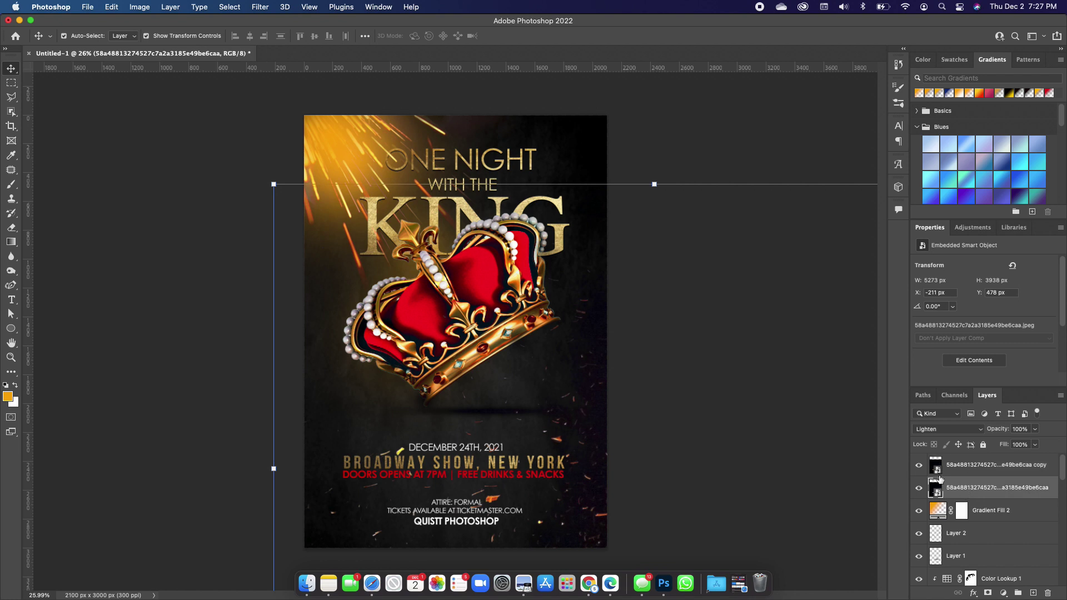
pyautogui.click(261, 8)
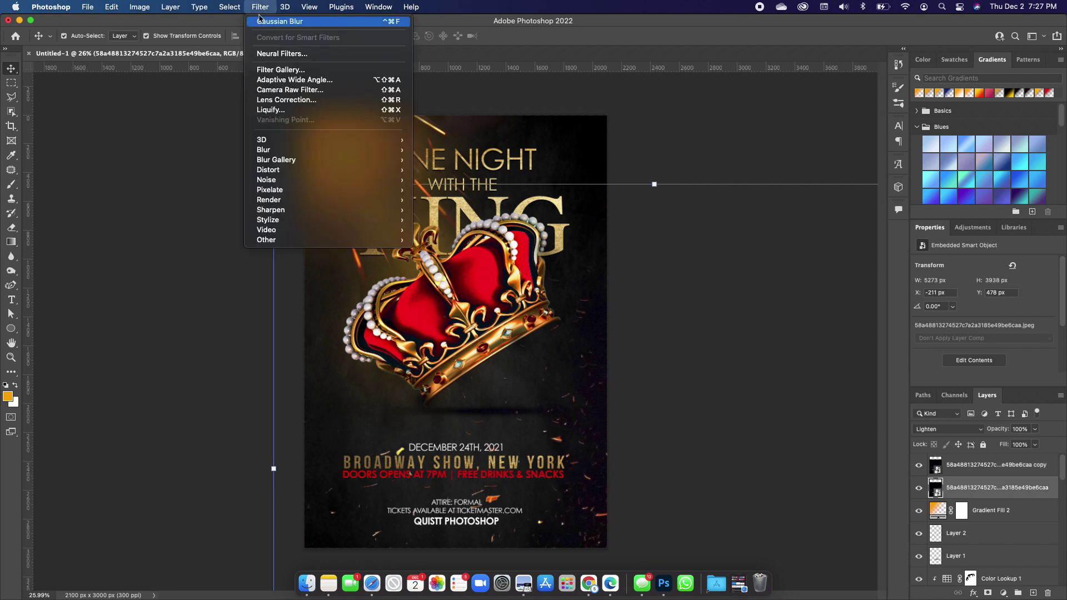
pyautogui.moveTo(280, 151)
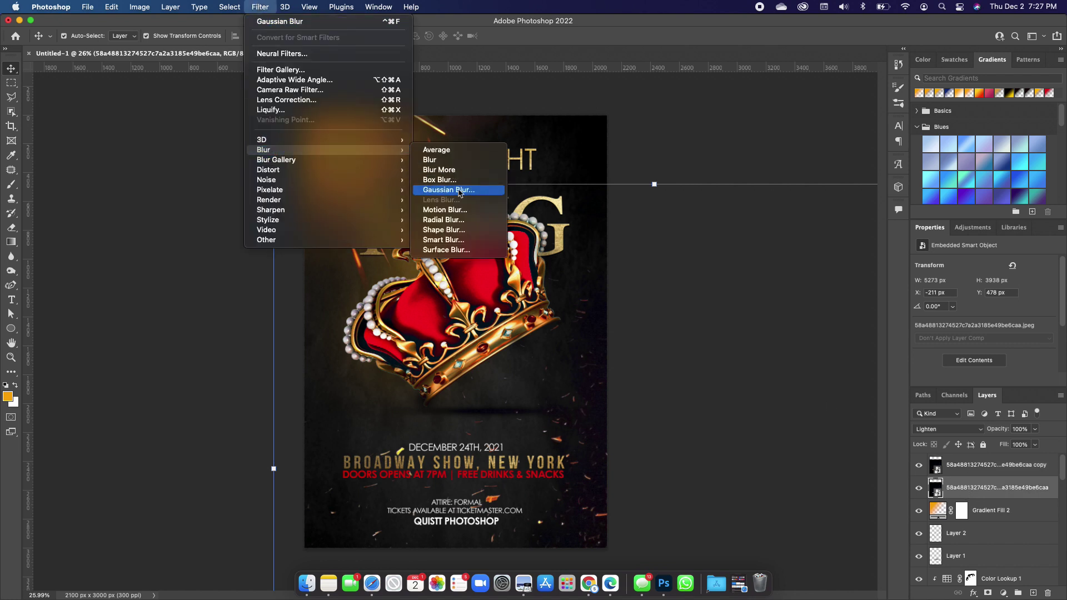
pyautogui.click(448, 190)
pyautogui.moveTo(670, 297); pyautogui.dragTo(685, 298)
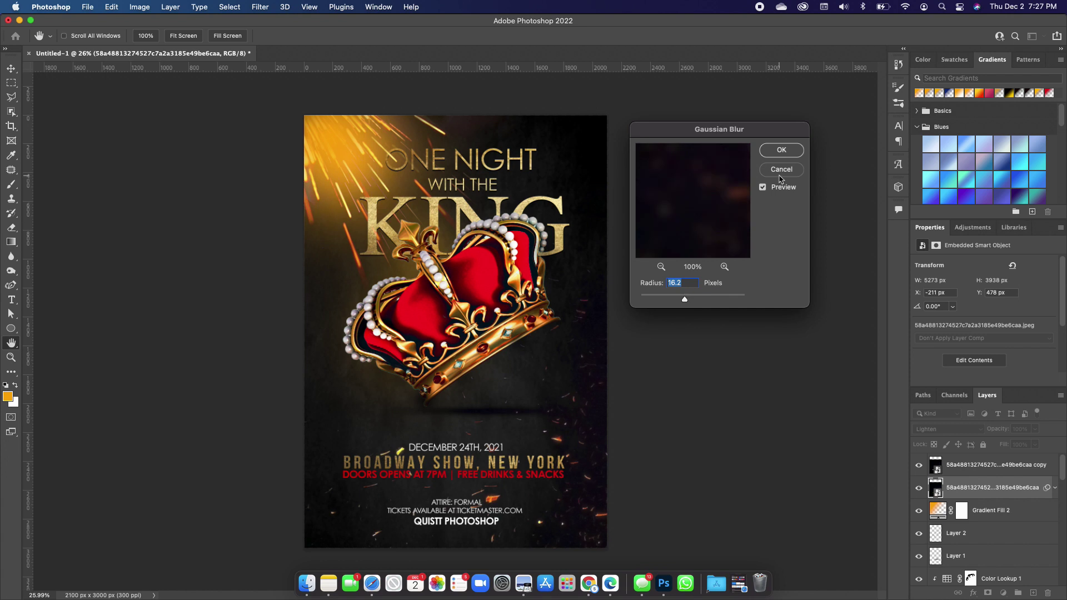
pyautogui.click(786, 158)
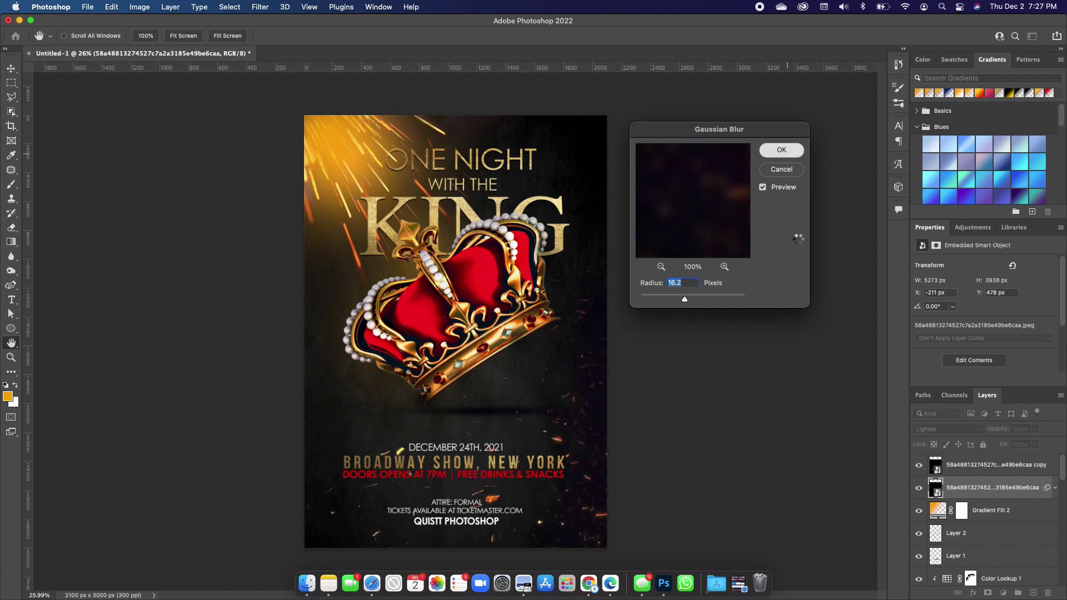
# - Enlarge the sharp embers copy and shift it down to offset it from the blurred embers layer
pyautogui.click(972, 467)
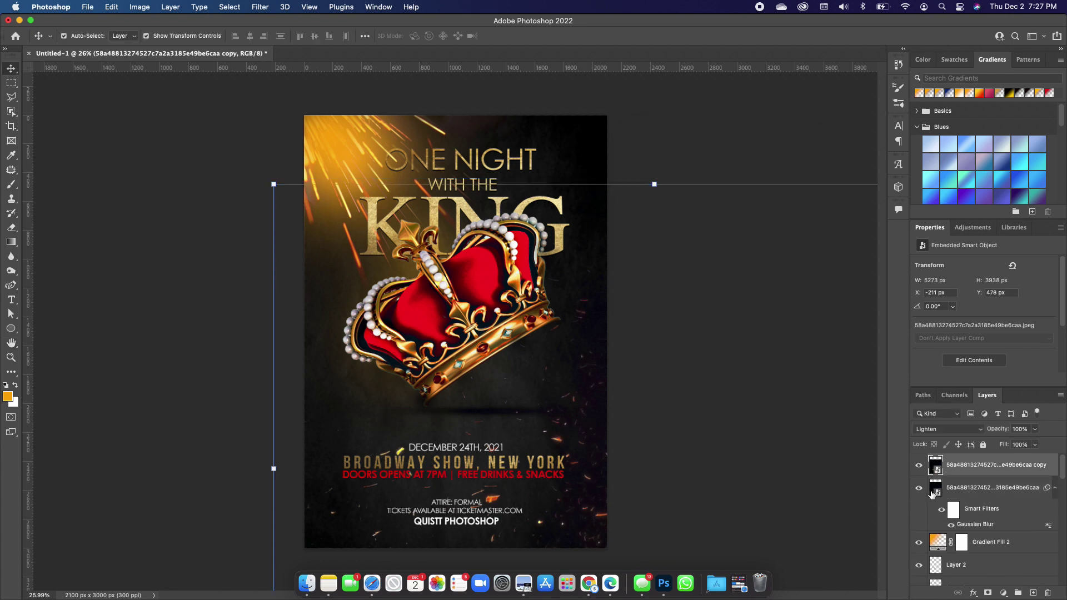
pyautogui.moveTo(590, 385)
pyautogui.mouseDown()
pyautogui.moveTo(574, 362)
pyautogui.moveTo(518, 340)
pyautogui.moveTo(550, 363)
pyautogui.moveTo(637, 322)
pyautogui.moveTo(596, 392)
pyautogui.moveTo(589, 383)
pyautogui.mouseUp()
pyautogui.hotkey('ctrl', 't')
pyautogui.moveTo(272, 185); pyautogui.dragTo(159, 95)
pyautogui.moveTo(564, 358); pyautogui.dragTo(592, 458)
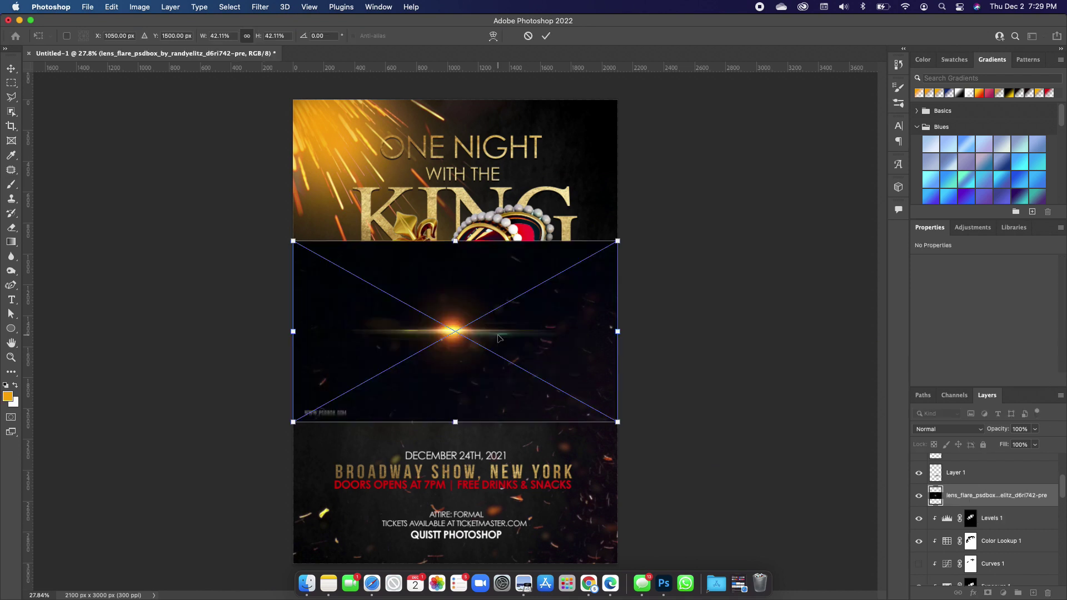
# - Commit the placed lens flare image, set its blend mode to Lighten and move the flare to the crown's upper-right edge beside the G
pyautogui.press('Return')
pyautogui.click(948, 431)
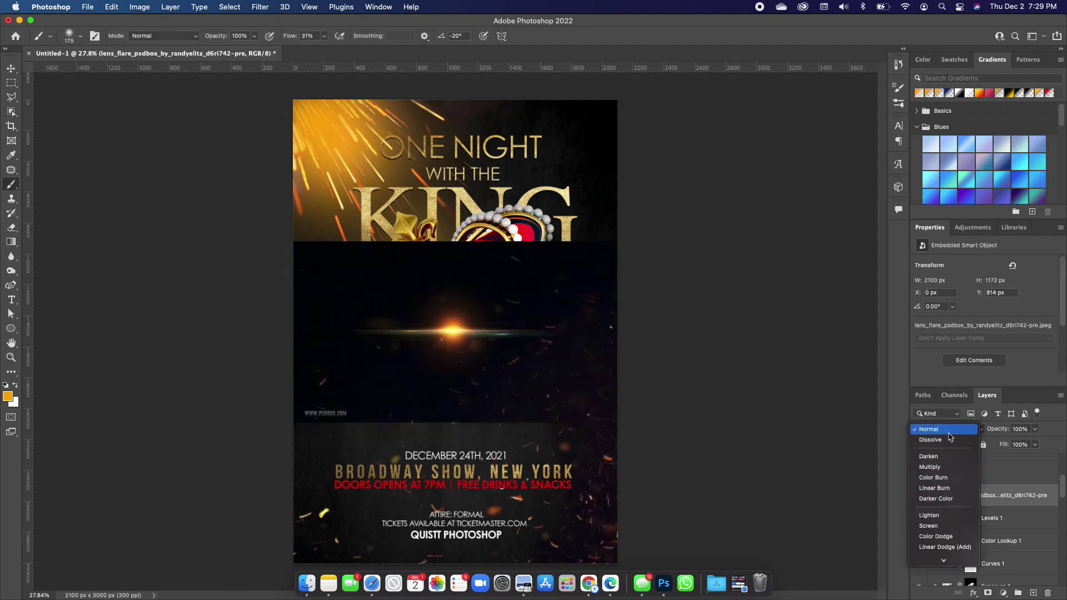
pyautogui.click(932, 515)
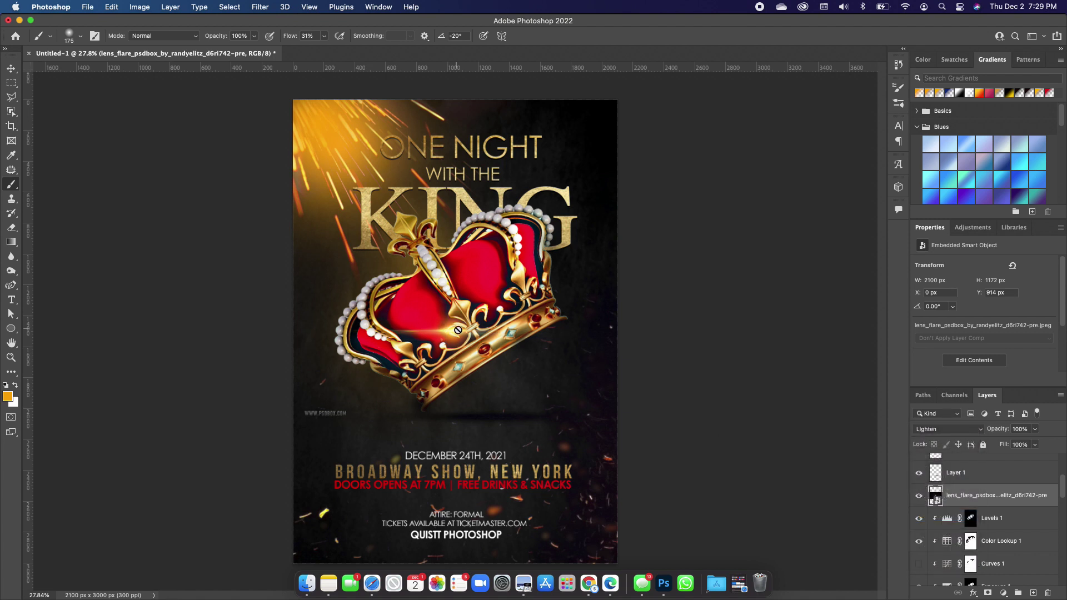
pyautogui.press('v')
pyautogui.moveTo(450, 337); pyautogui.dragTo(570, 223)
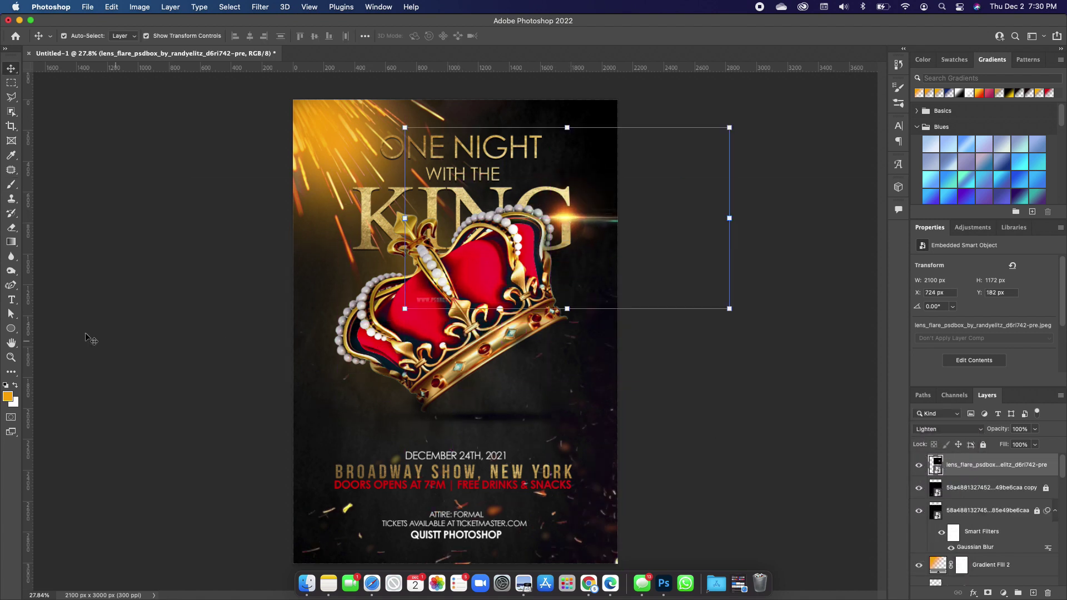
# - Rasterize the lens flare layer and erase the watermark text it leaves over the crown's red velvet
pyautogui.click(11, 184)
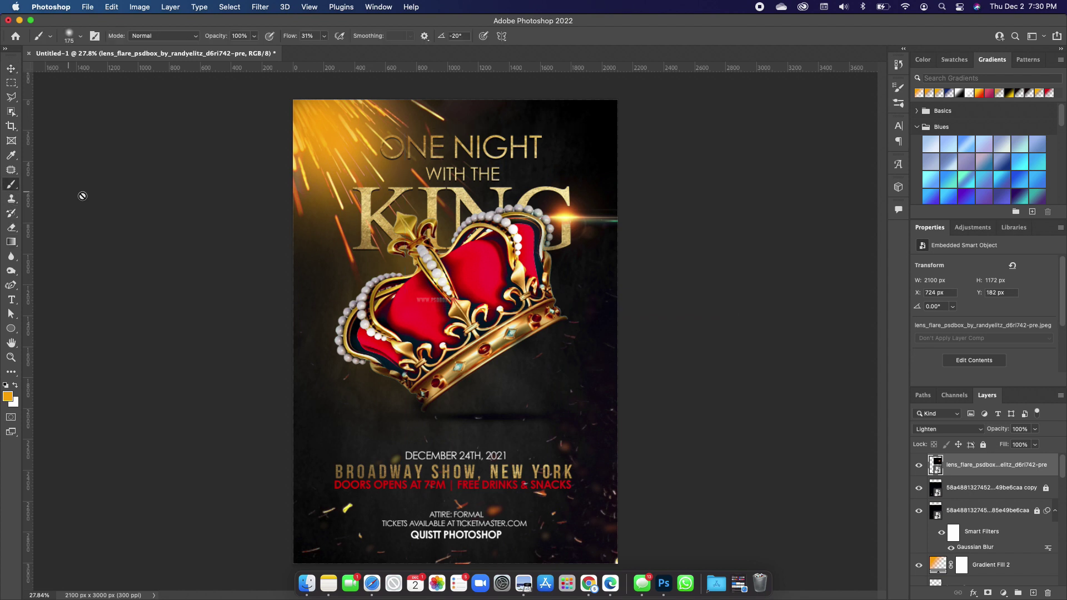
pyautogui.click(12, 228)
pyautogui.click(464, 302)
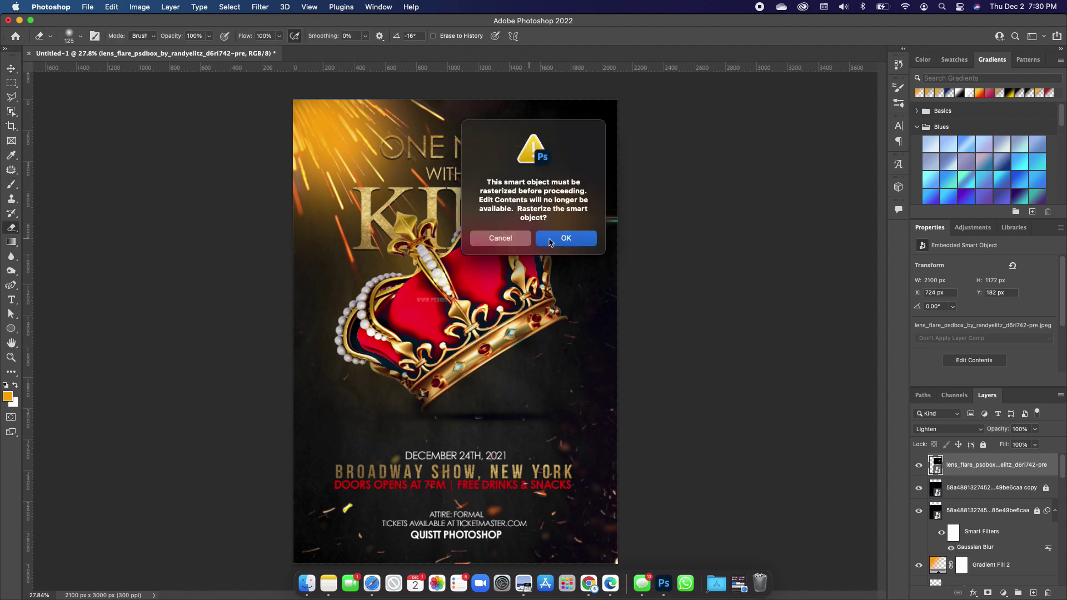
pyautogui.press('Return')
pyautogui.moveTo(464, 302); pyautogui.dragTo(414, 300)
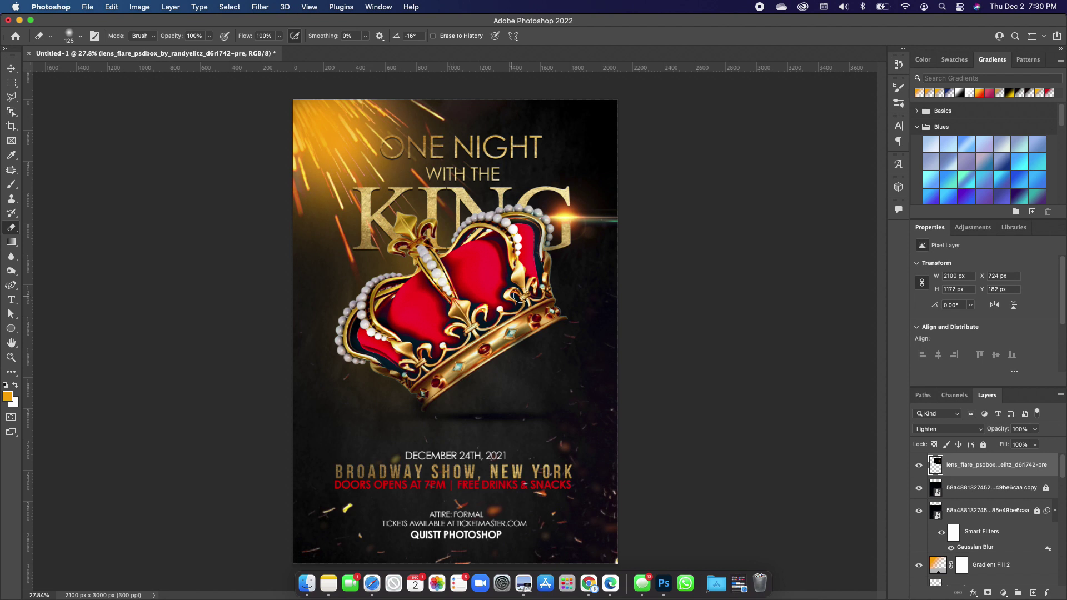
# - Duplicate the lens flare at about 81% scale and place two copies, on the crown's left pearl arch and on its cross
pyautogui.click(11, 68)
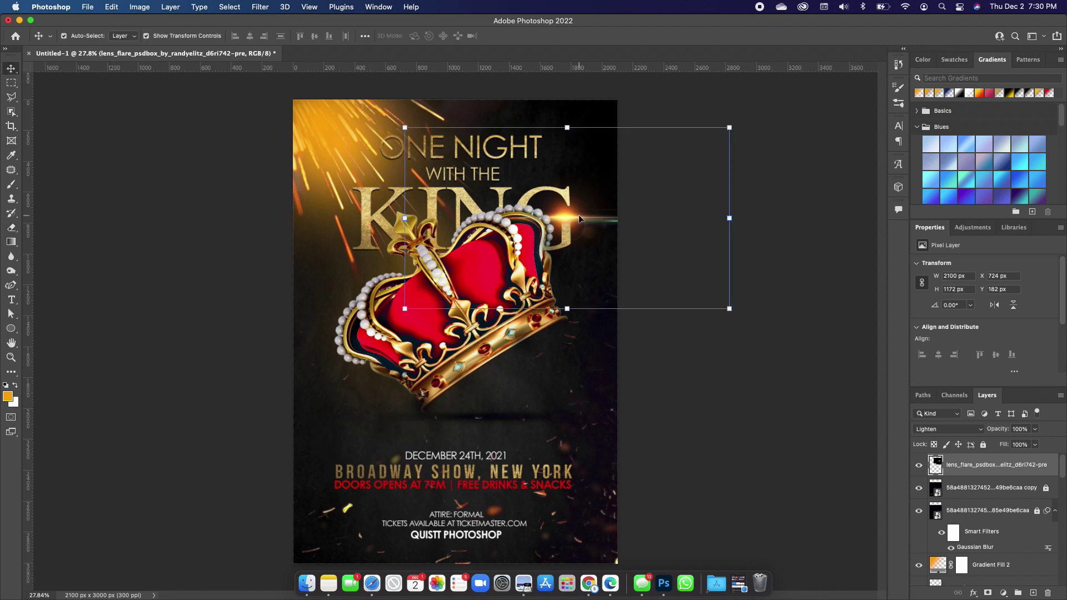
pyautogui.press('super+j')
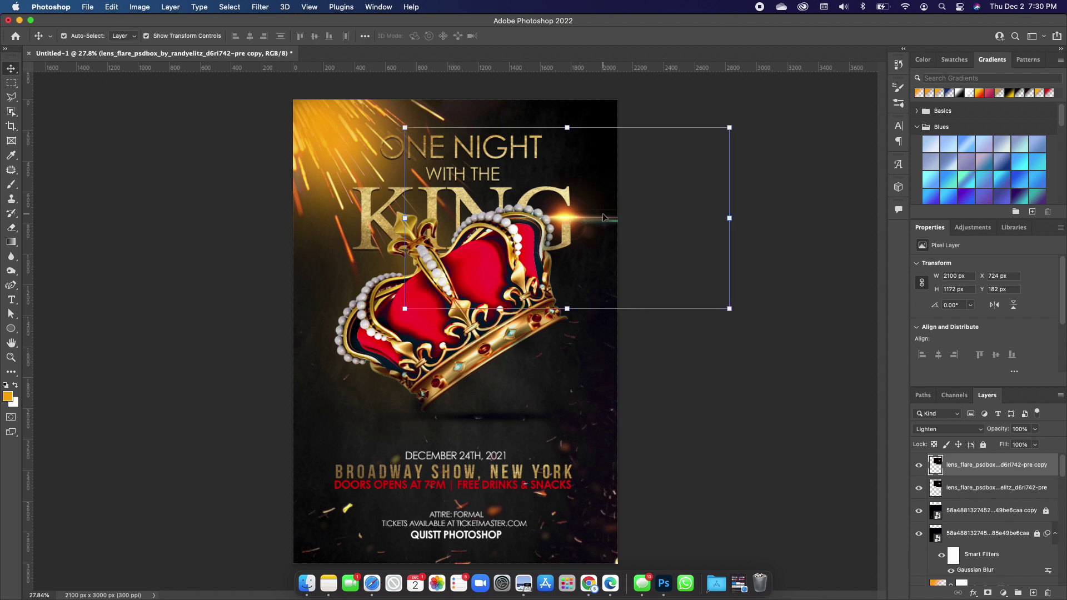
pyautogui.moveTo(728, 127); pyautogui.dragTo(668, 162)
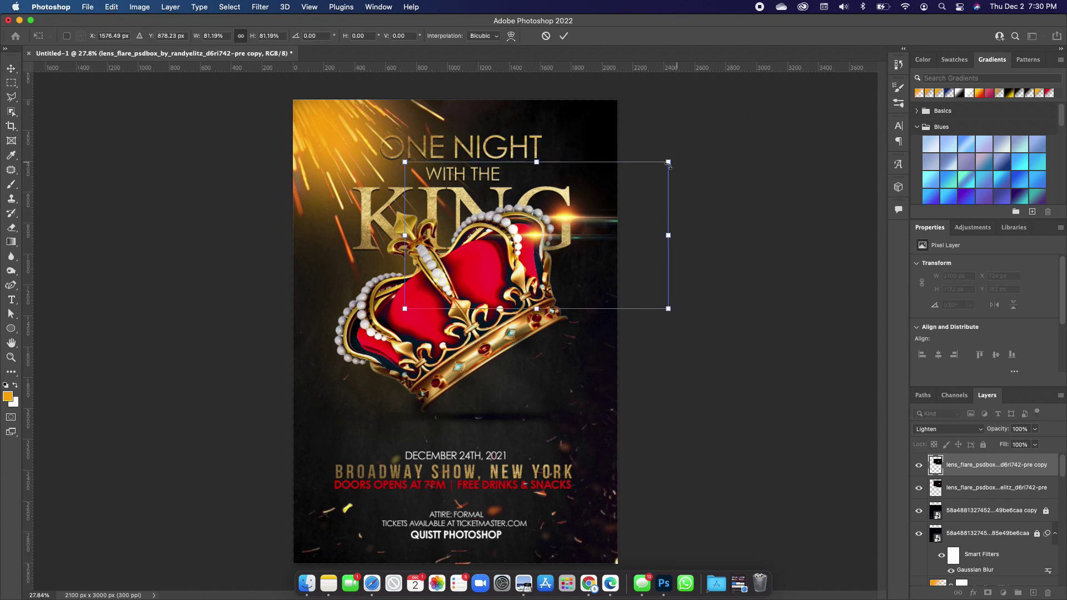
pyautogui.moveTo(536, 234); pyautogui.dragTo(421, 251)
pyautogui.press('Return')
pyautogui.press('super+j')
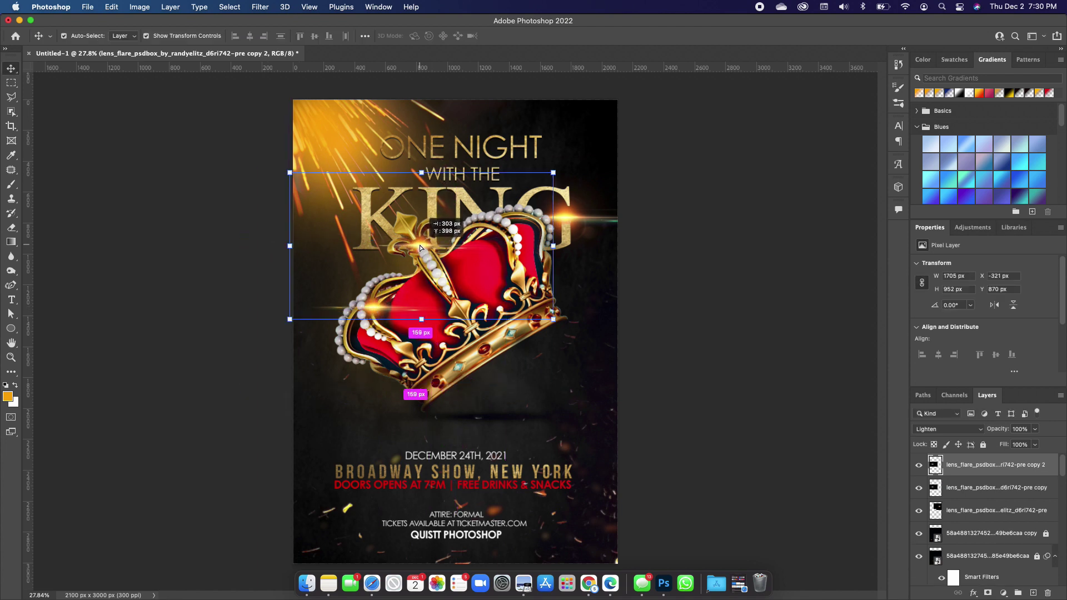
# - Copy the flare beside the G, shrink it to about 76% and again to 59%, and place it over the H of NIGHT
pyautogui.click(576, 222)
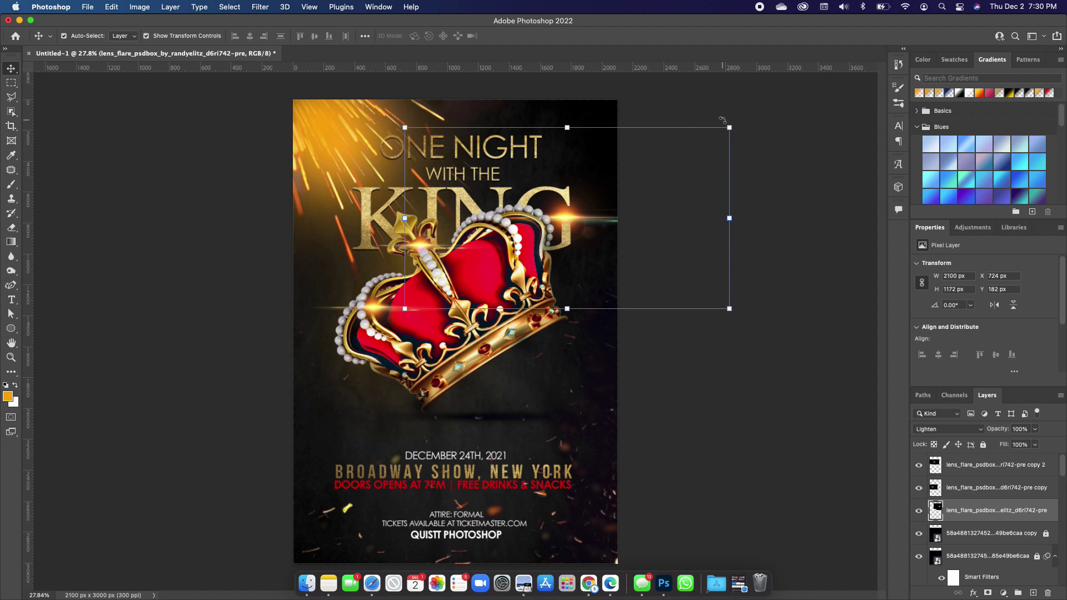
pyautogui.click(730, 128)
pyautogui.moveTo(732, 129); pyautogui.dragTo(651, 172)
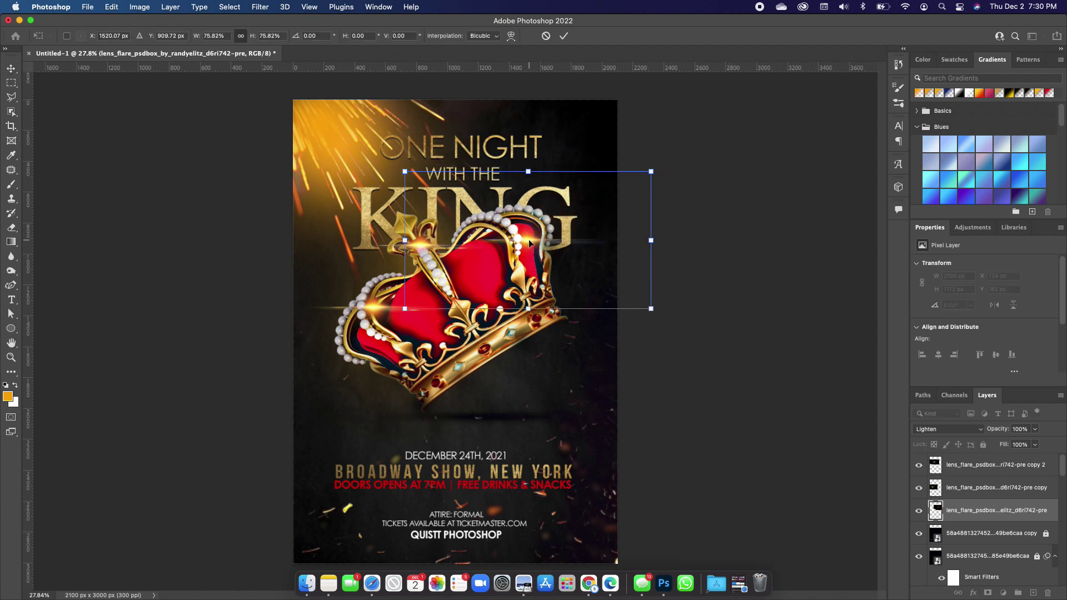
pyautogui.moveTo(529, 242); pyautogui.dragTo(524, 147)
pyautogui.press('Return')
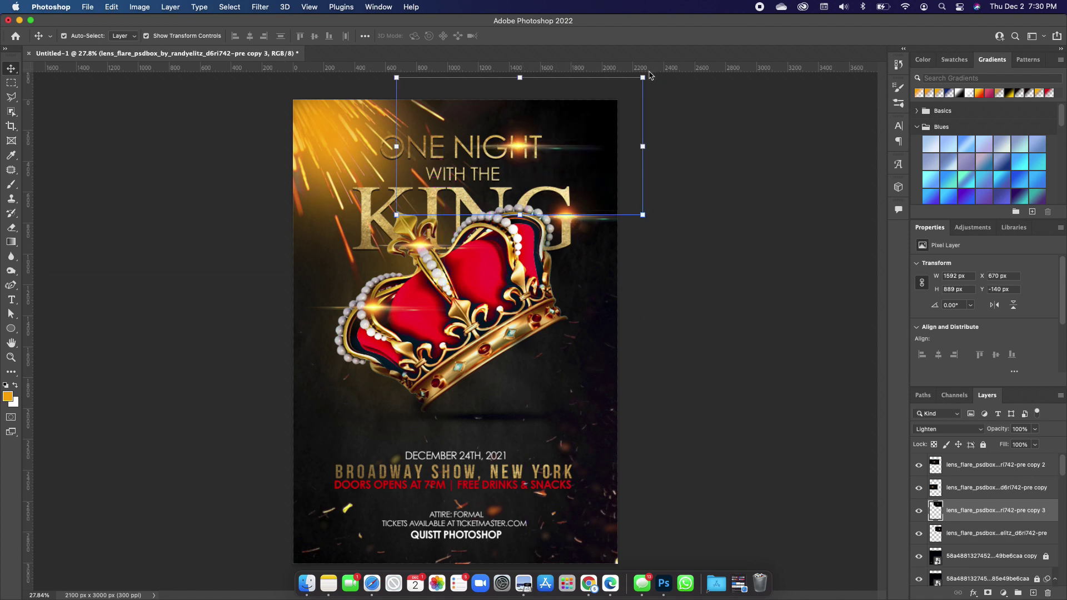
pyautogui.moveTo(645, 77); pyautogui.dragTo(542, 134)
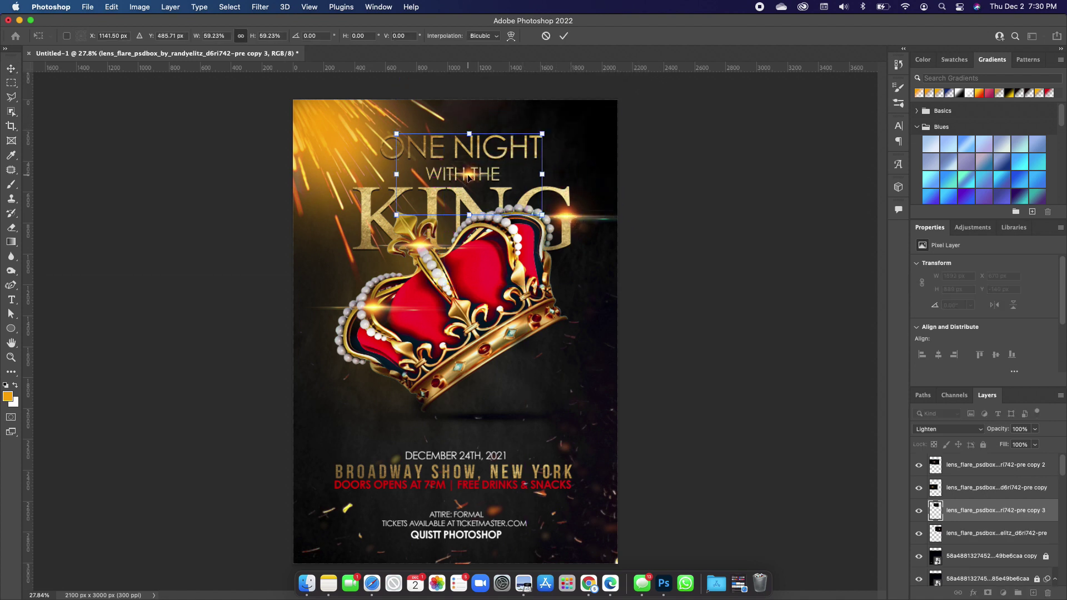
pyautogui.moveTo(469, 176)
pyautogui.mouseDown()
pyautogui.moveTo(507, 143)
pyautogui.moveTo(517, 149)
pyautogui.mouseUp()
pyautogui.press('Return')
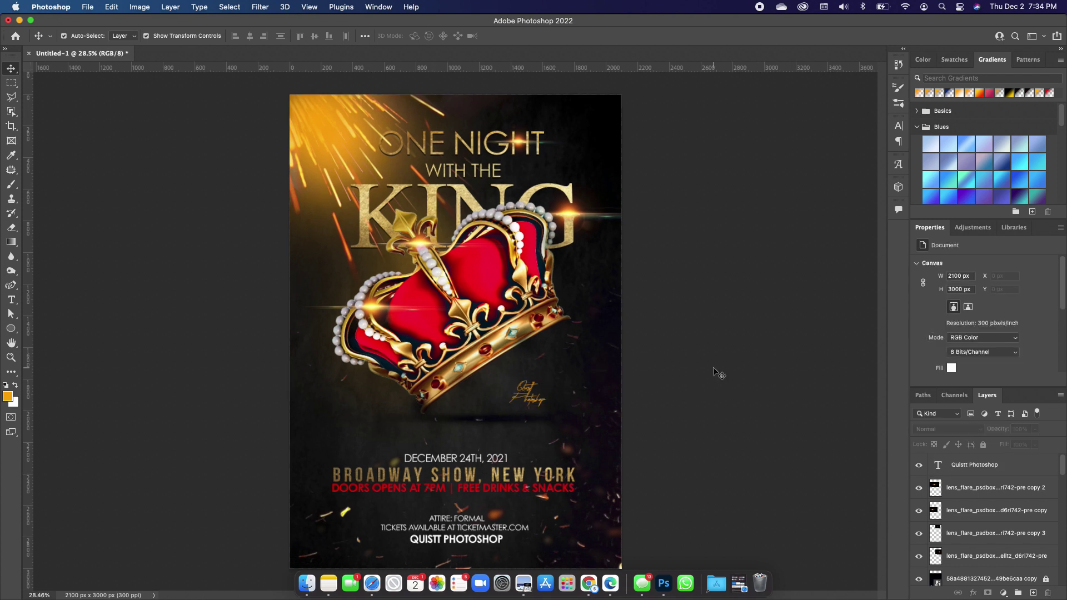
# - Add a Levels adjustment clipped to the headline's gold texture copy, with midtones at 1.36 and the white input at 199
pyautogui.scroll(-10, 995, 532)
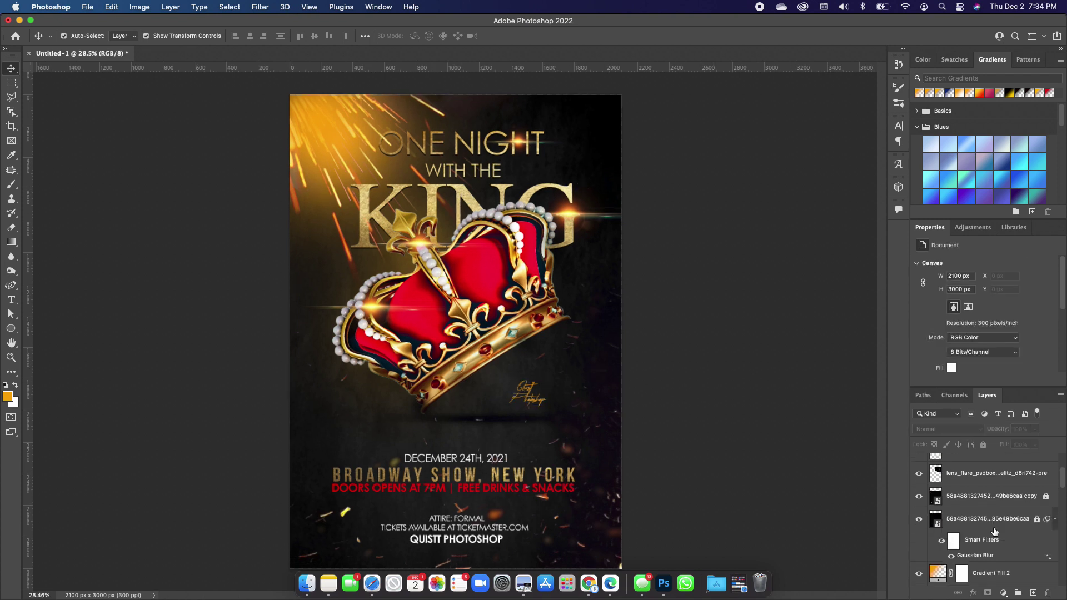
pyautogui.scroll(-10, 993, 532)
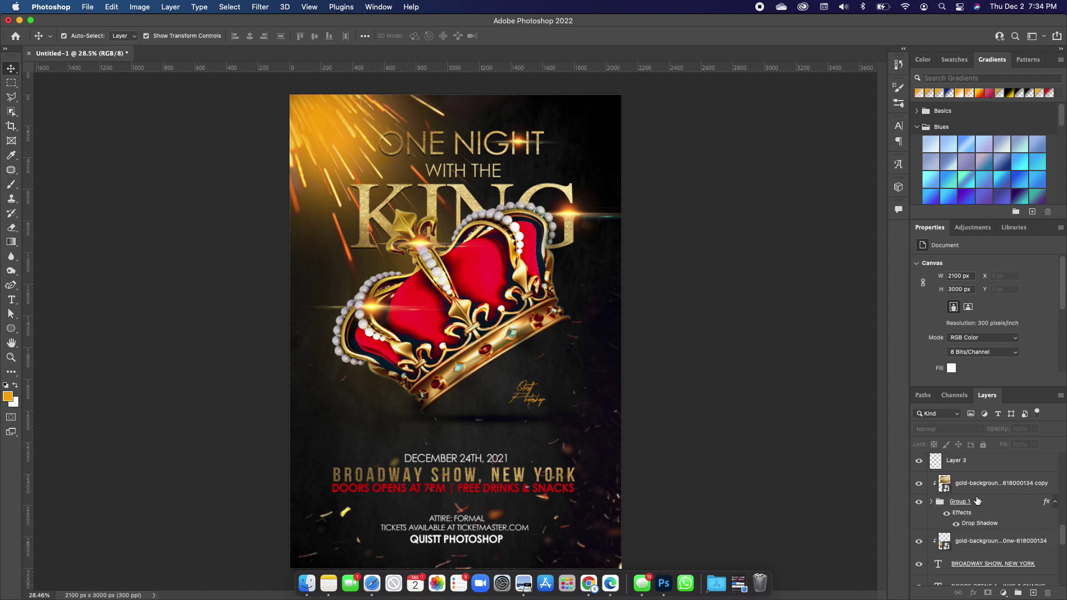
pyautogui.click(986, 502)
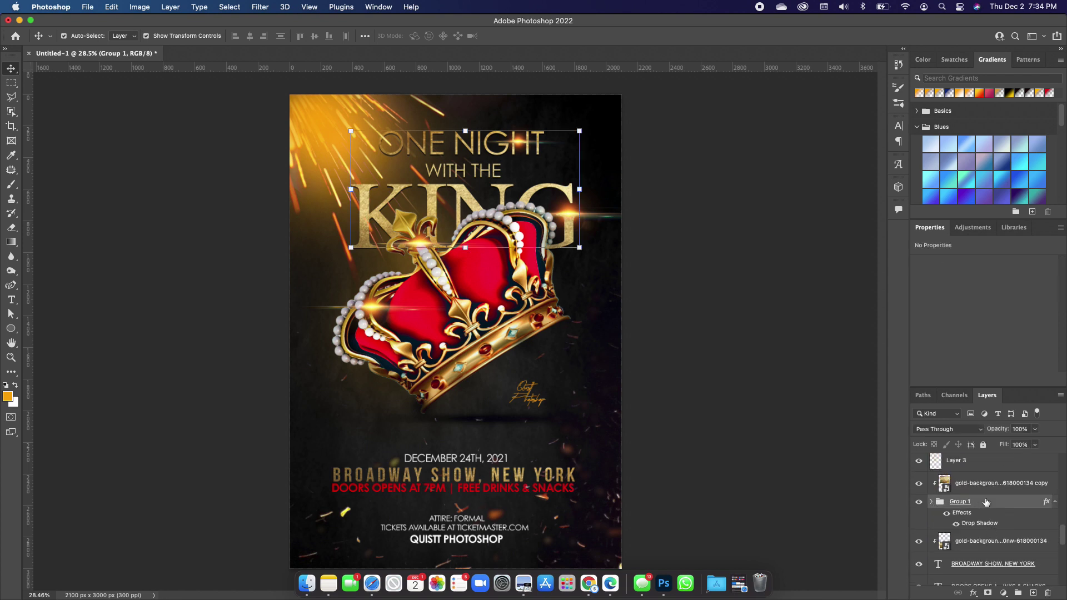
pyautogui.click(981, 465)
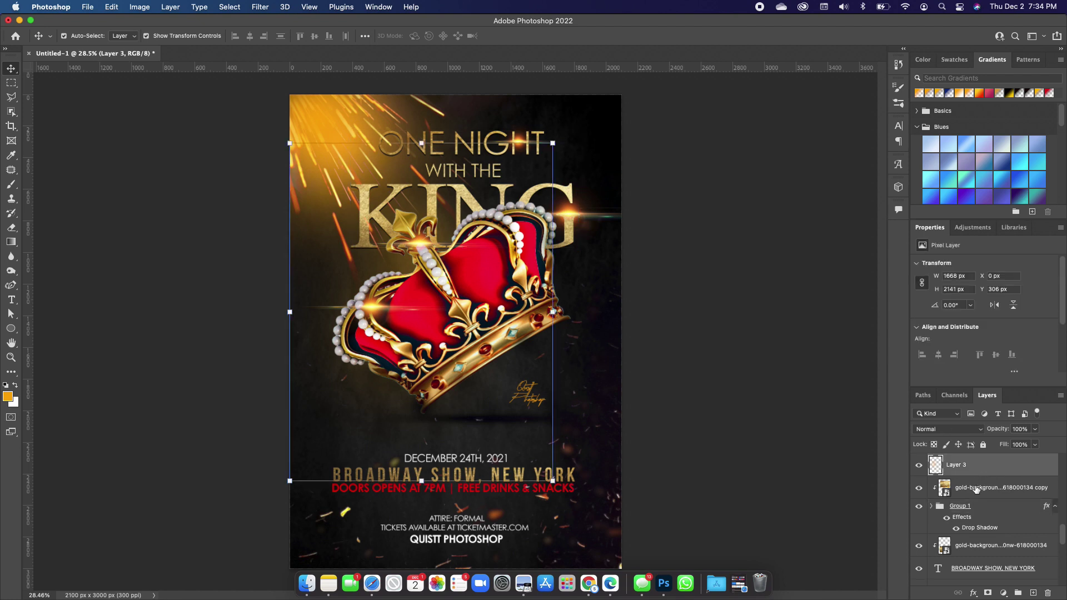
pyautogui.click(977, 489)
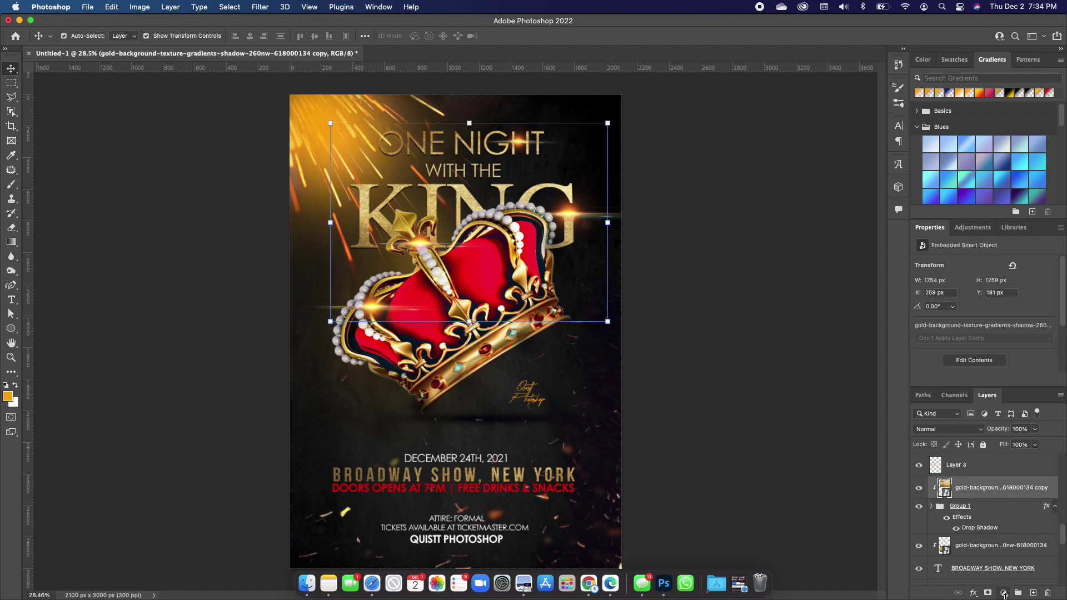
pyautogui.click(1004, 593)
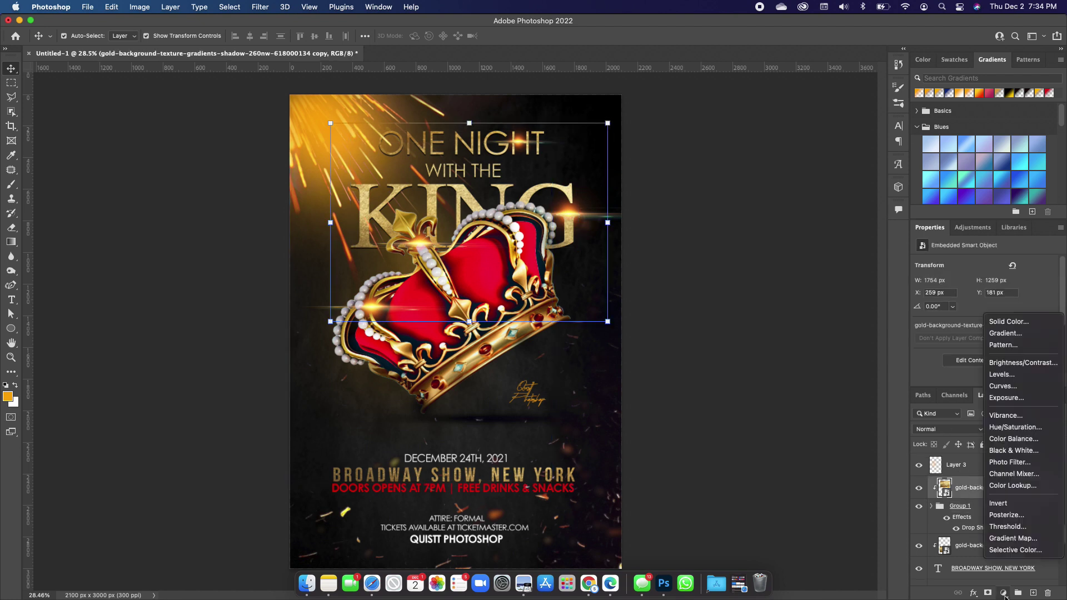
pyautogui.click(1017, 378)
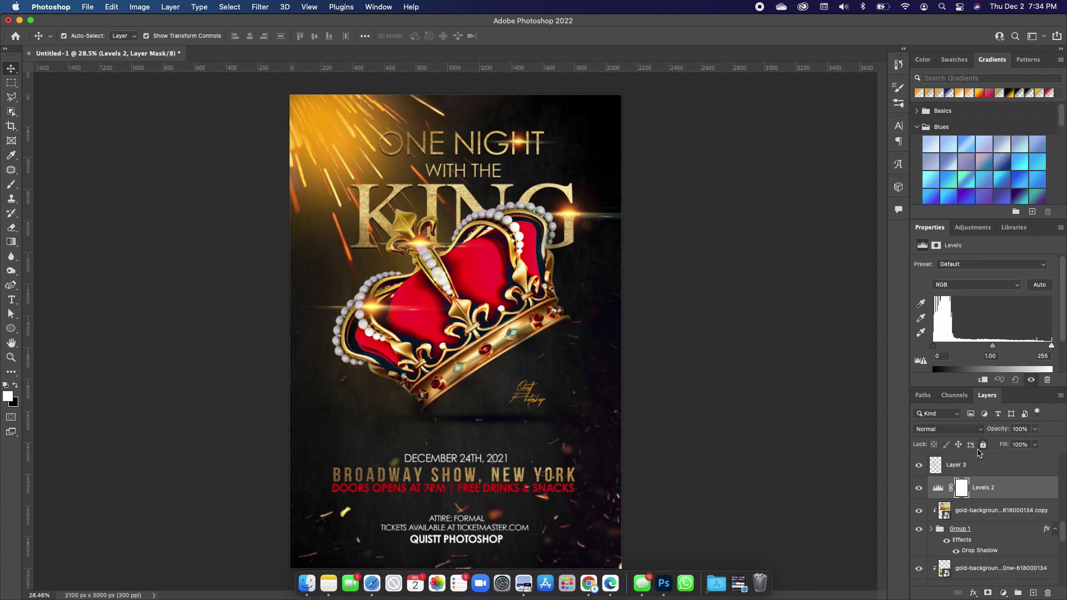
pyautogui.keyDown('alt'); pyautogui.click(952, 499); pyautogui.keyUp('alt')
pyautogui.moveTo(1051, 347); pyautogui.dragTo(970, 349)
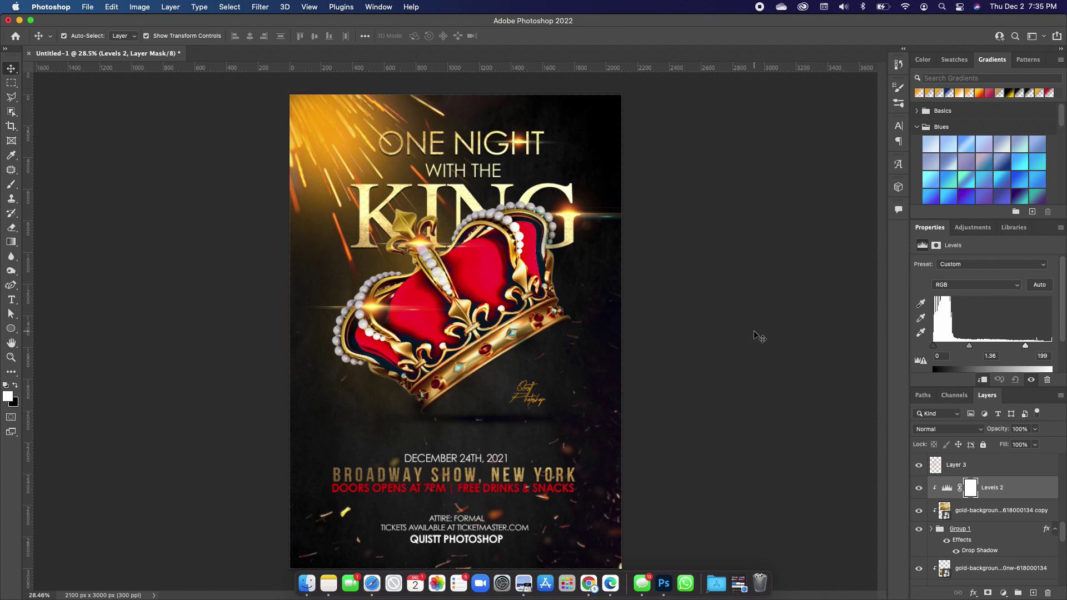
# - Add a Color Lookup adjustment above all layers using the 3Strip.look 3D LUT
pyautogui.hotkey('alt', '.')
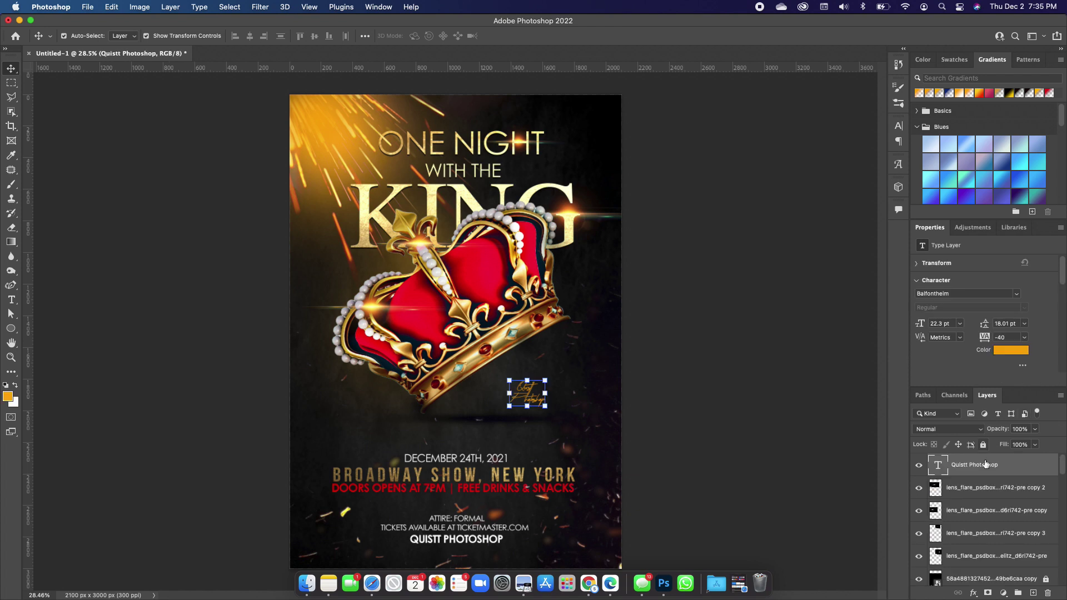
pyautogui.click(1004, 594)
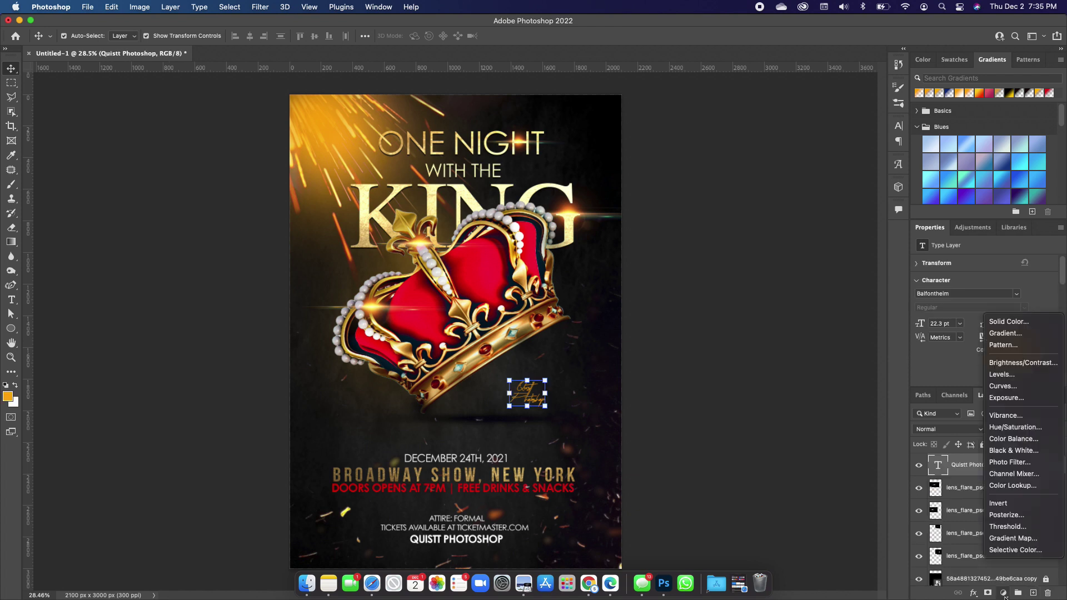
pyautogui.click(1021, 486)
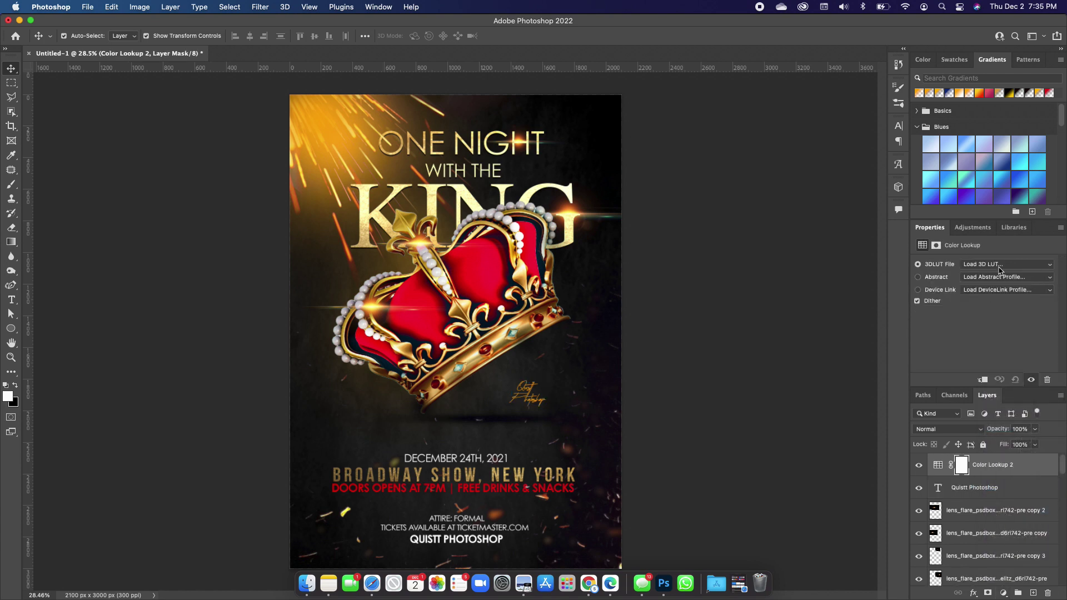
pyautogui.click(998, 267)
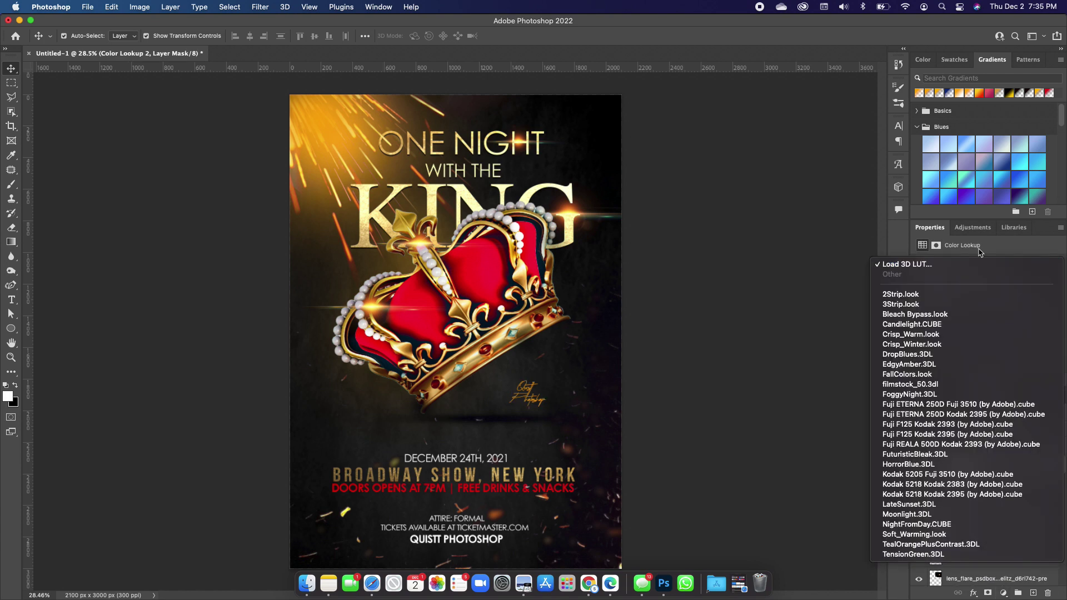
pyautogui.click(901, 305)
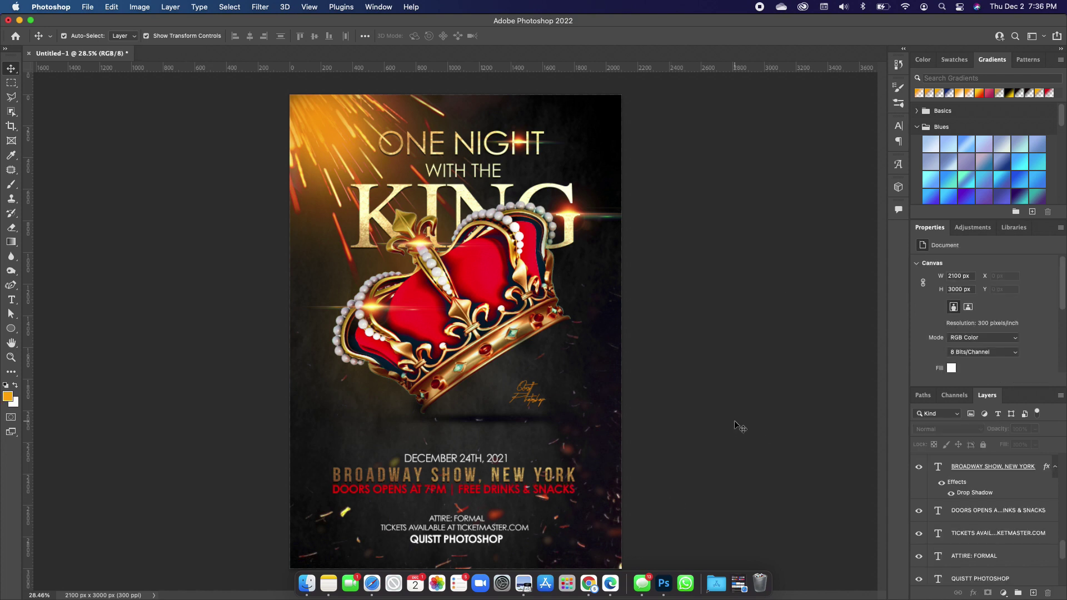
# - Stamp all visible layers into a new layer on top and open it in the Camera Raw Filter
pyautogui.scroll(5, 1001, 500)
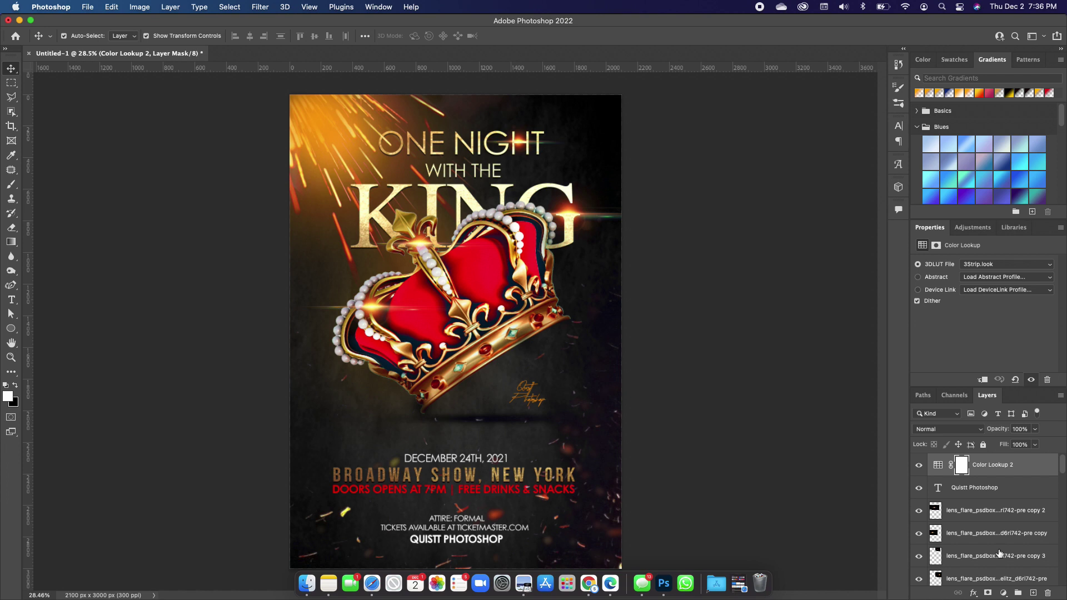
pyautogui.press('super+alt+shift+e')
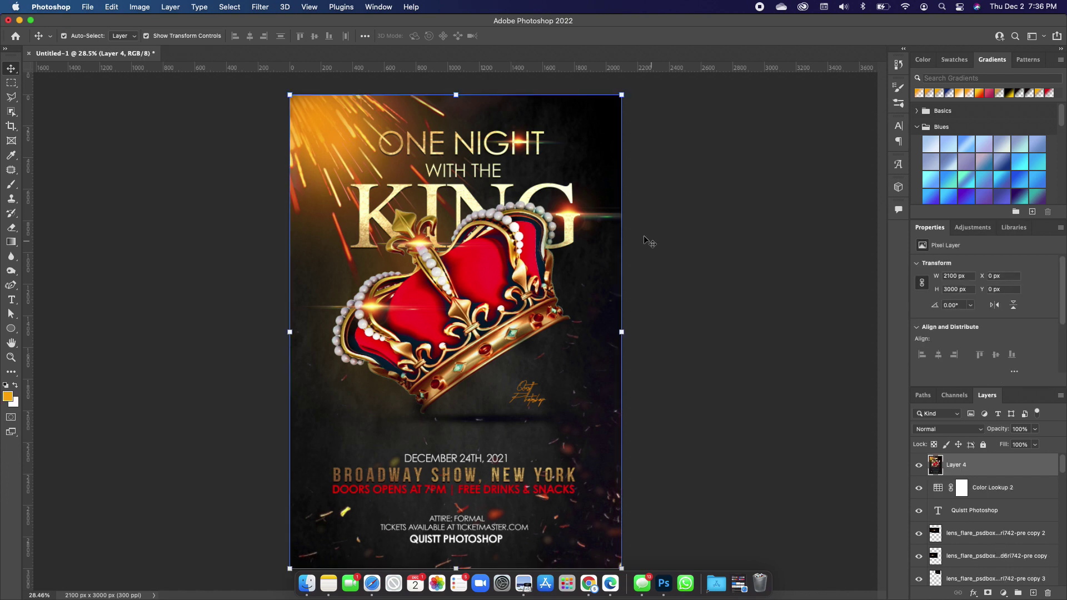
pyautogui.click(260, 6)
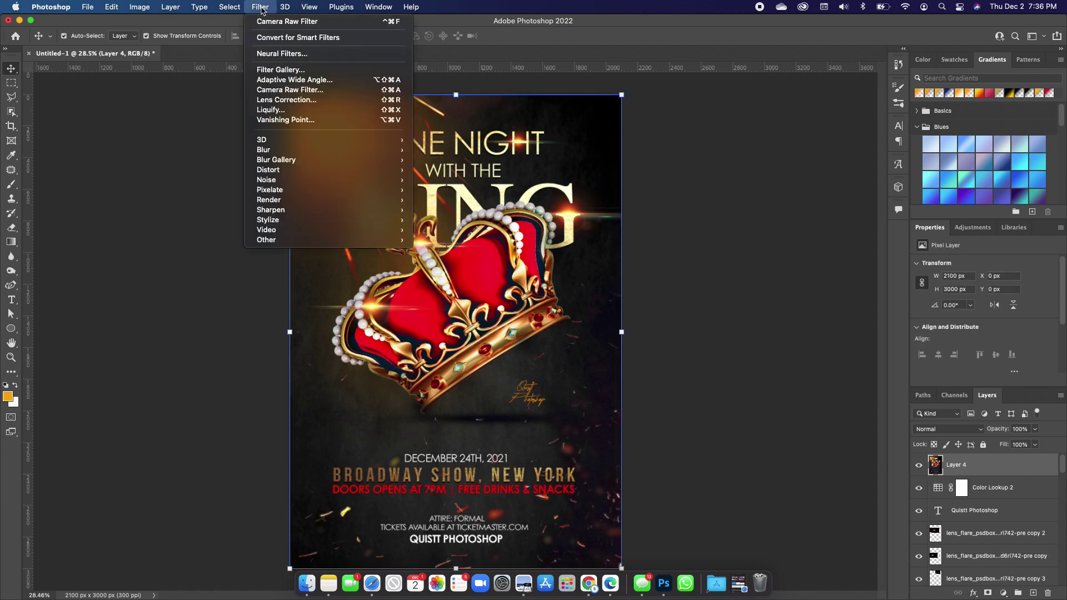
pyautogui.click(288, 91)
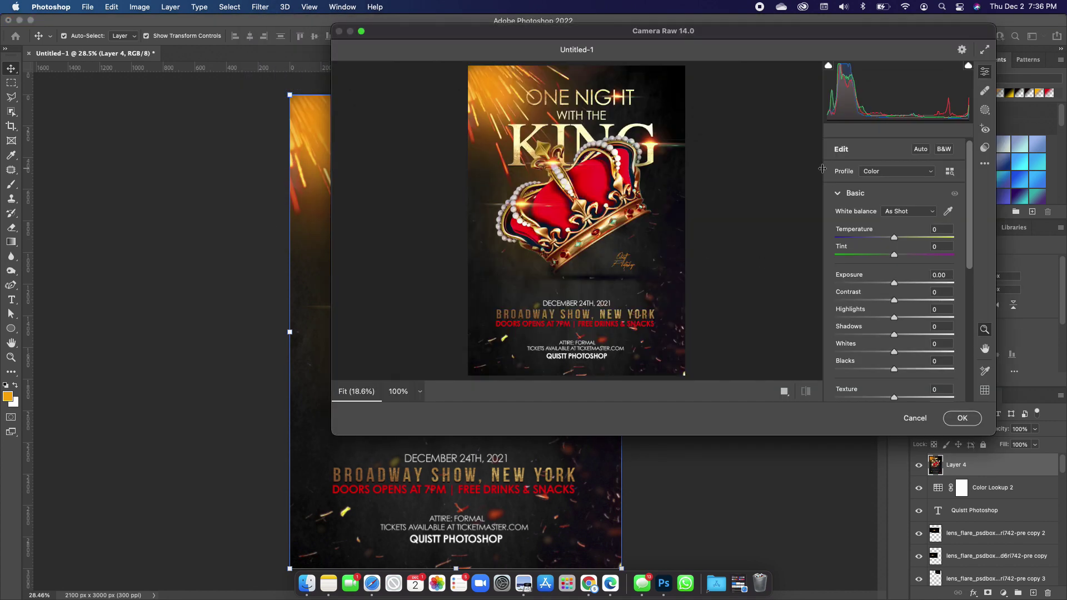
# - Set the stamped layer's Camera Raw Temperature to -10, Contrast to -1 and Whites to +39
pyautogui.moveTo(893, 239); pyautogui.dragTo(888, 240)
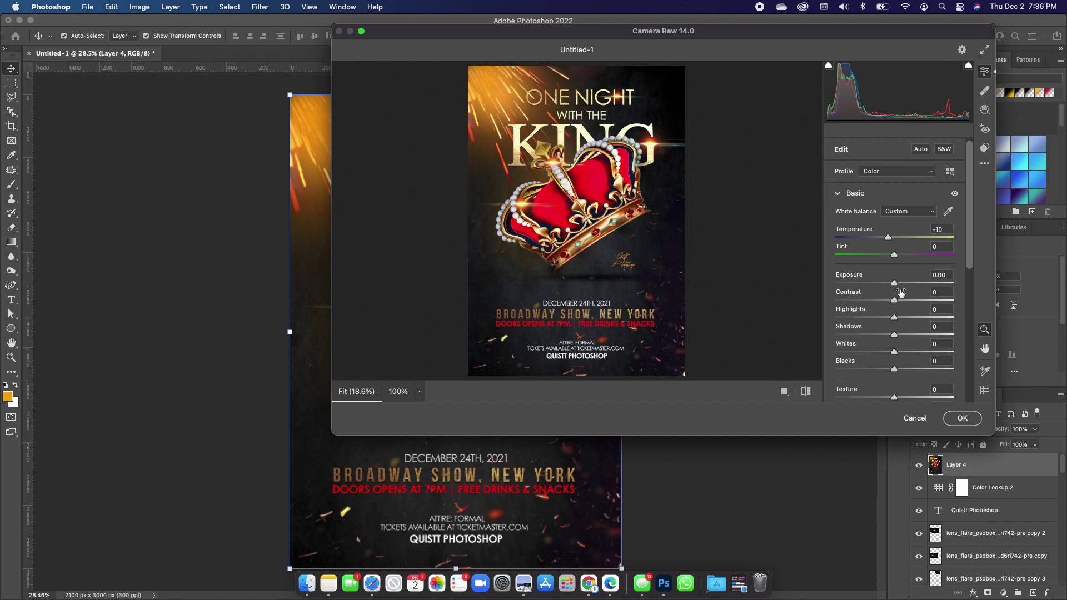
pyautogui.moveTo(894, 301); pyautogui.dragTo(893, 300)
pyautogui.scroll(-3, 914, 336)
pyautogui.scroll(-2, 912, 335)
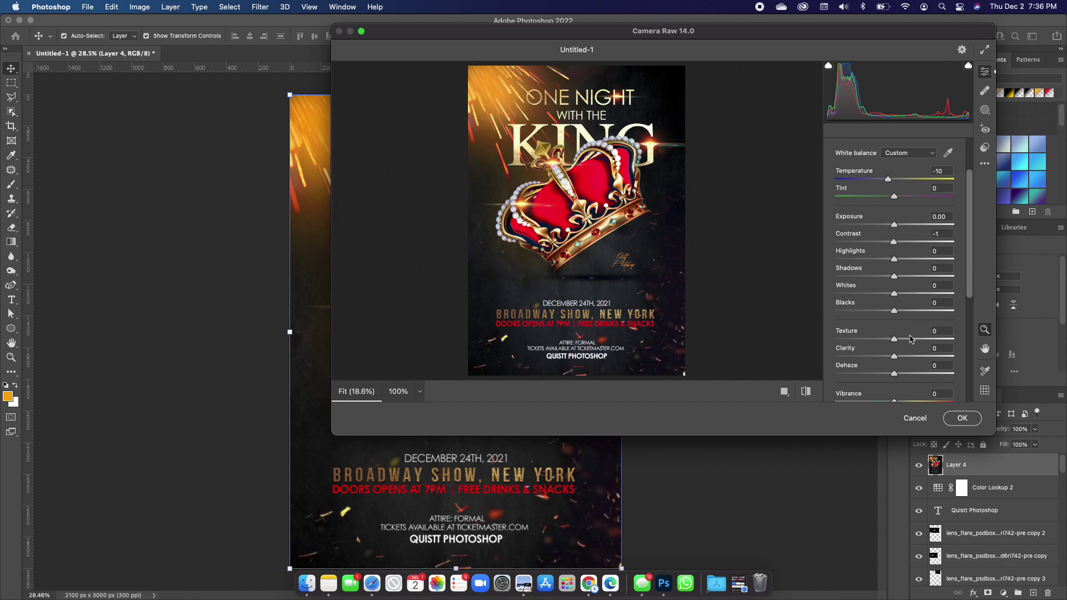
pyautogui.moveTo(895, 295); pyautogui.dragTo(917, 299)
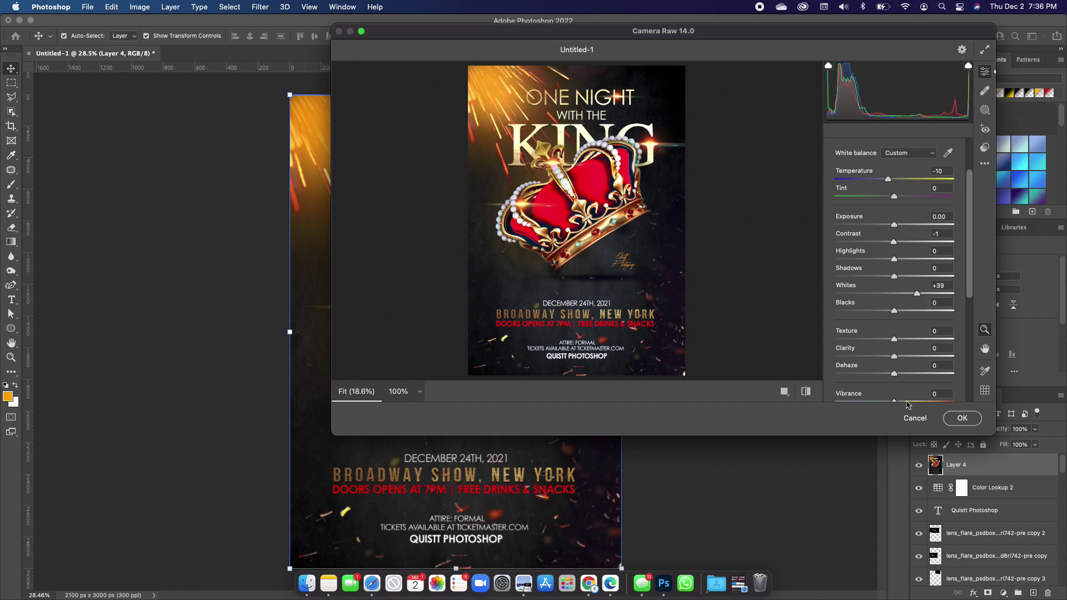
# - Set Vibrance to +17, Exposure to +0.15 and Blacks to -28, apply the filter, and toggle the stamped layer's visibility to compare
pyautogui.scroll(-1, 900, 397)
pyautogui.moveTo(893, 384); pyautogui.dragTo(902, 383)
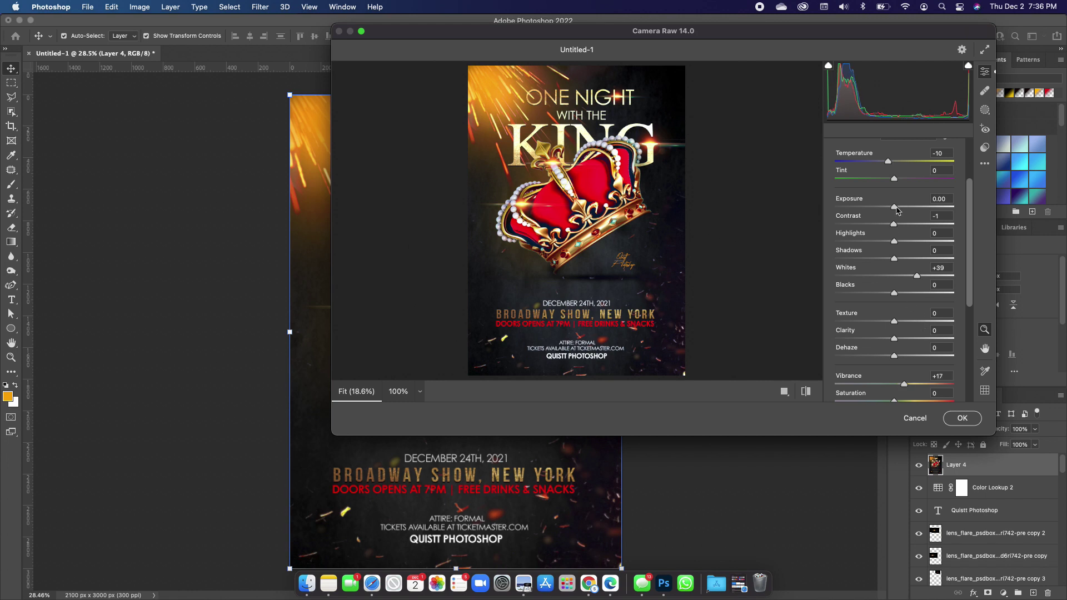
pyautogui.moveTo(895, 208); pyautogui.dragTo(896, 209)
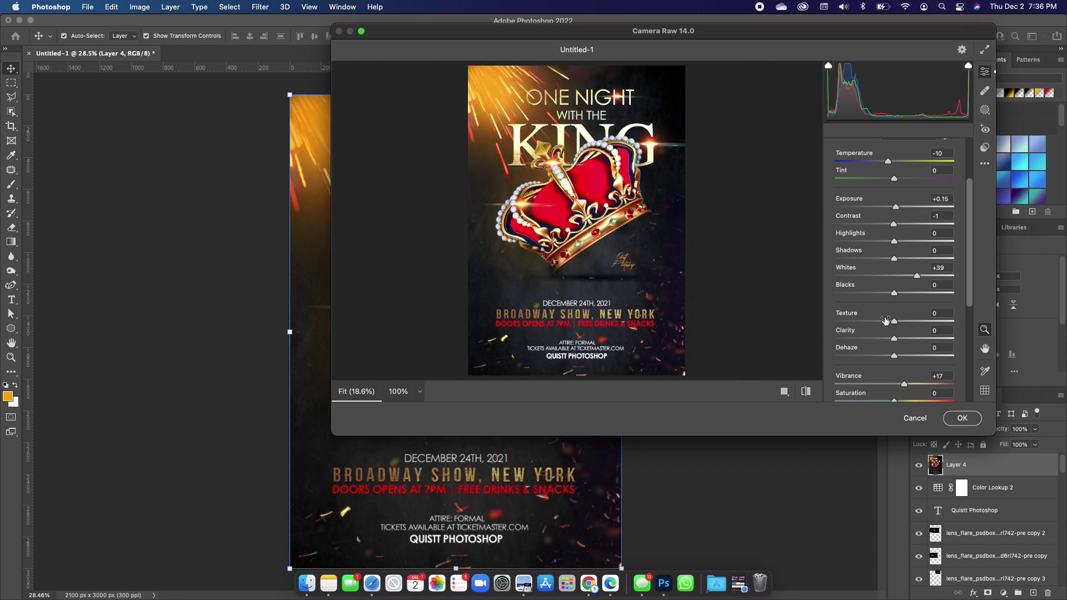
pyautogui.moveTo(894, 291)
pyautogui.mouseDown()
pyautogui.moveTo(904, 295)
pyautogui.moveTo(878, 294)
pyautogui.mouseUp()
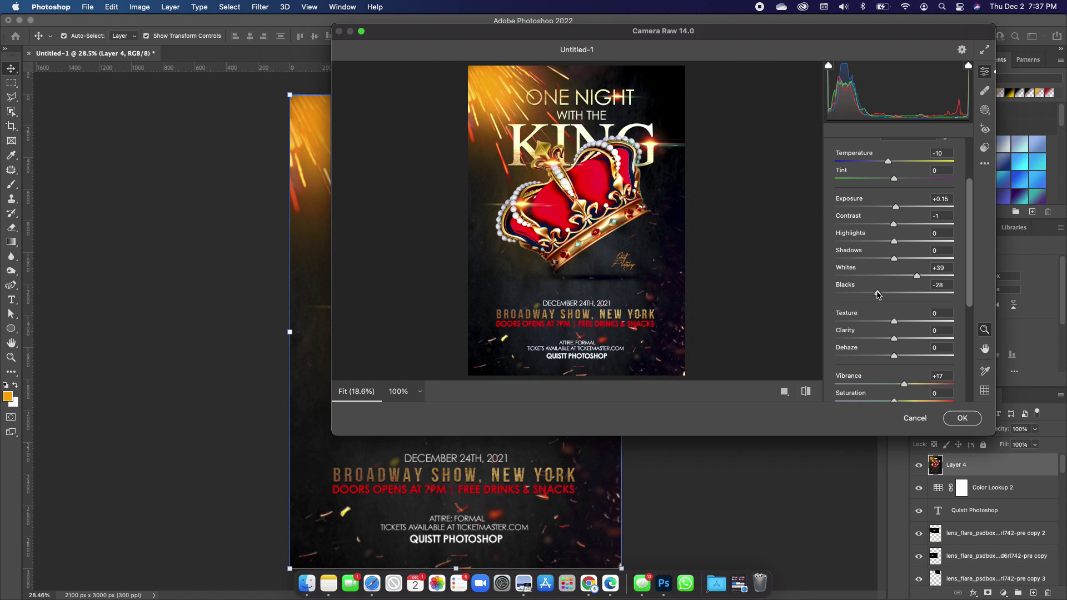
pyautogui.click(962, 417)
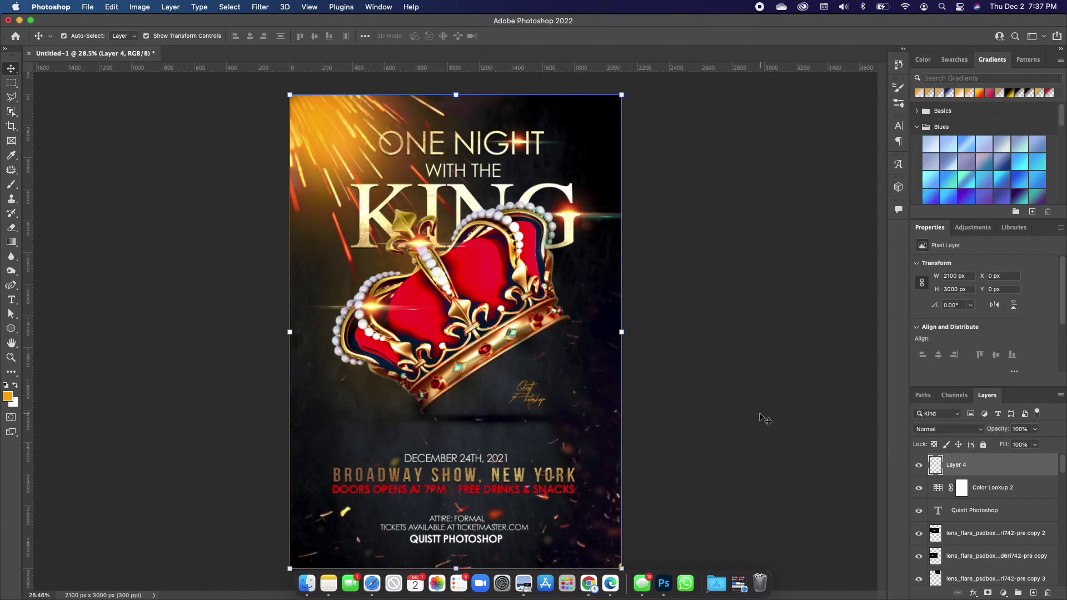
pyautogui.click(919, 465)
pyautogui.click(918, 465)
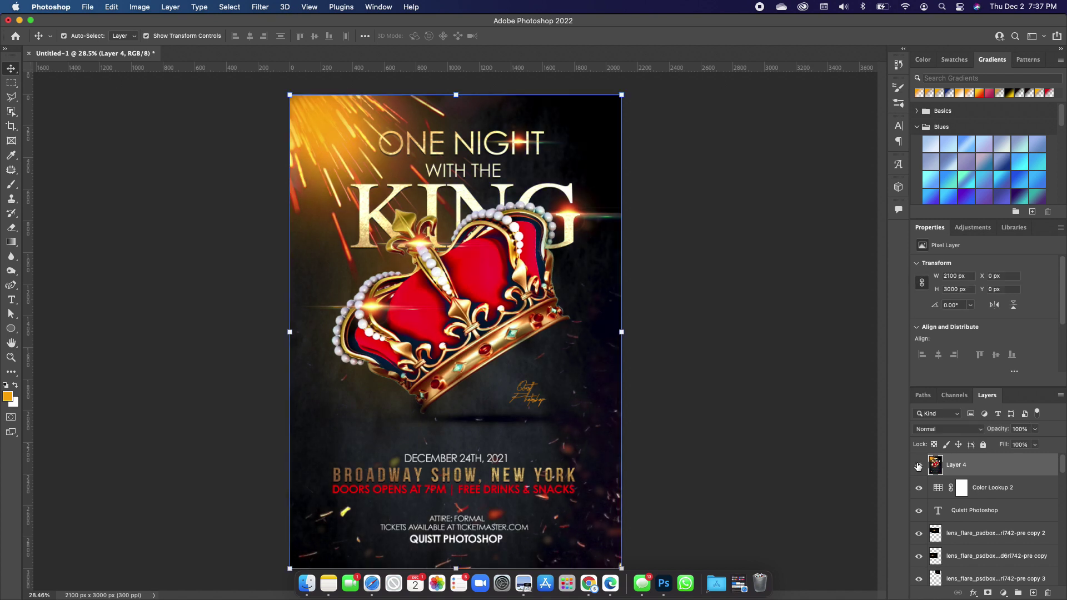